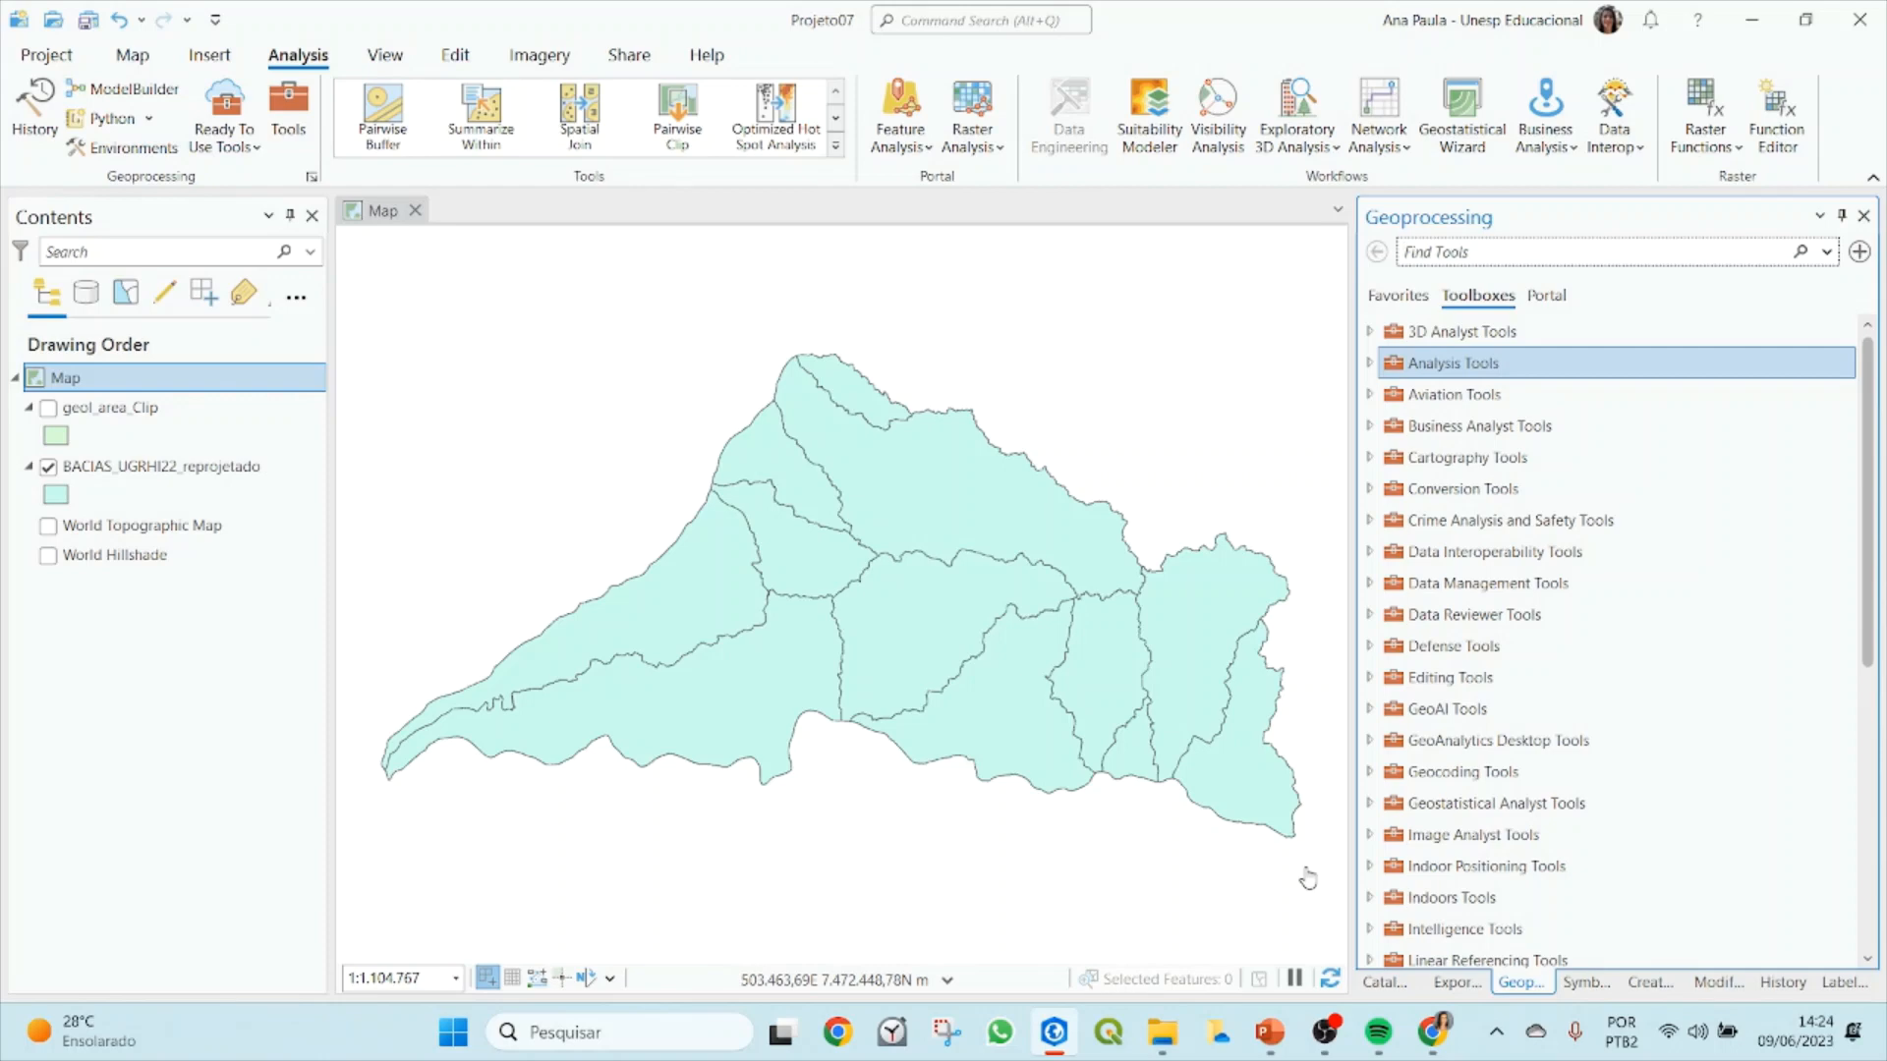
Step: Search the geoprocessing tools for "diss" and open the Dissolve tool from Data Management Tools
left_click_drag(1193, 826, 1170, 838)
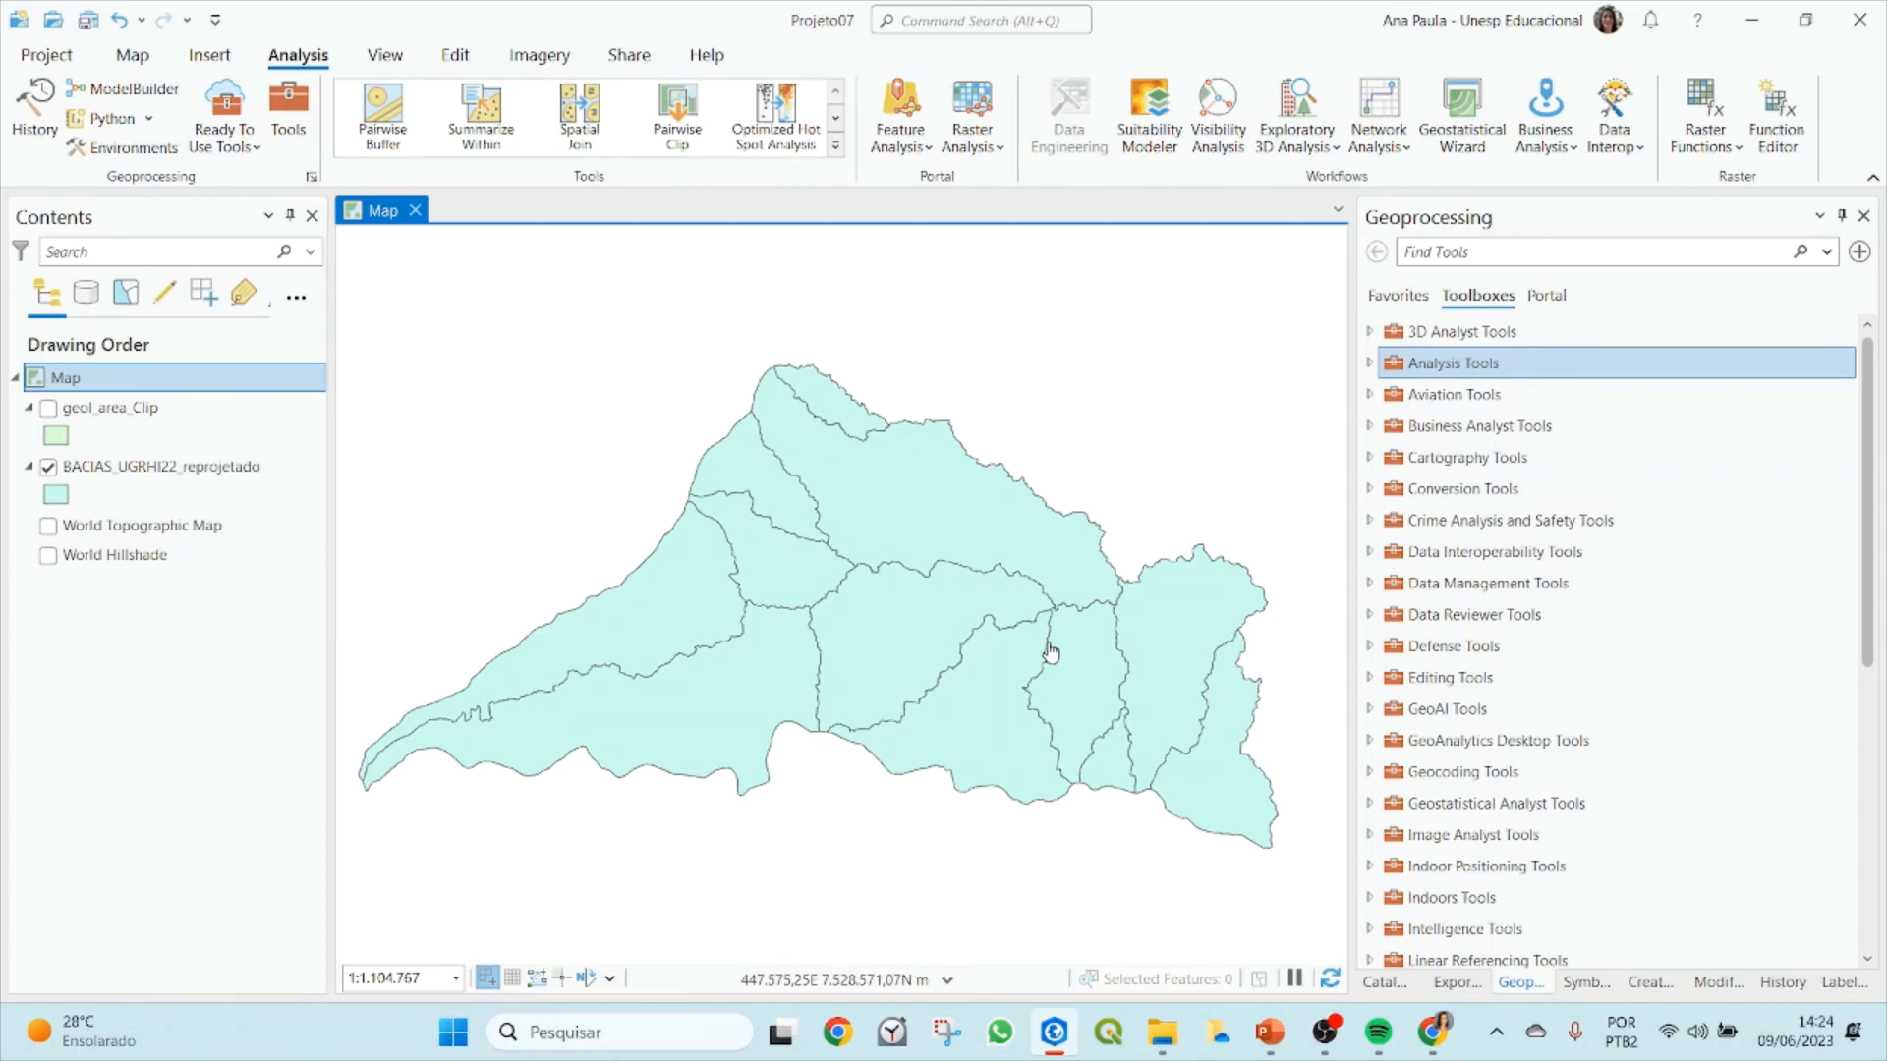
left_click(1487, 253)
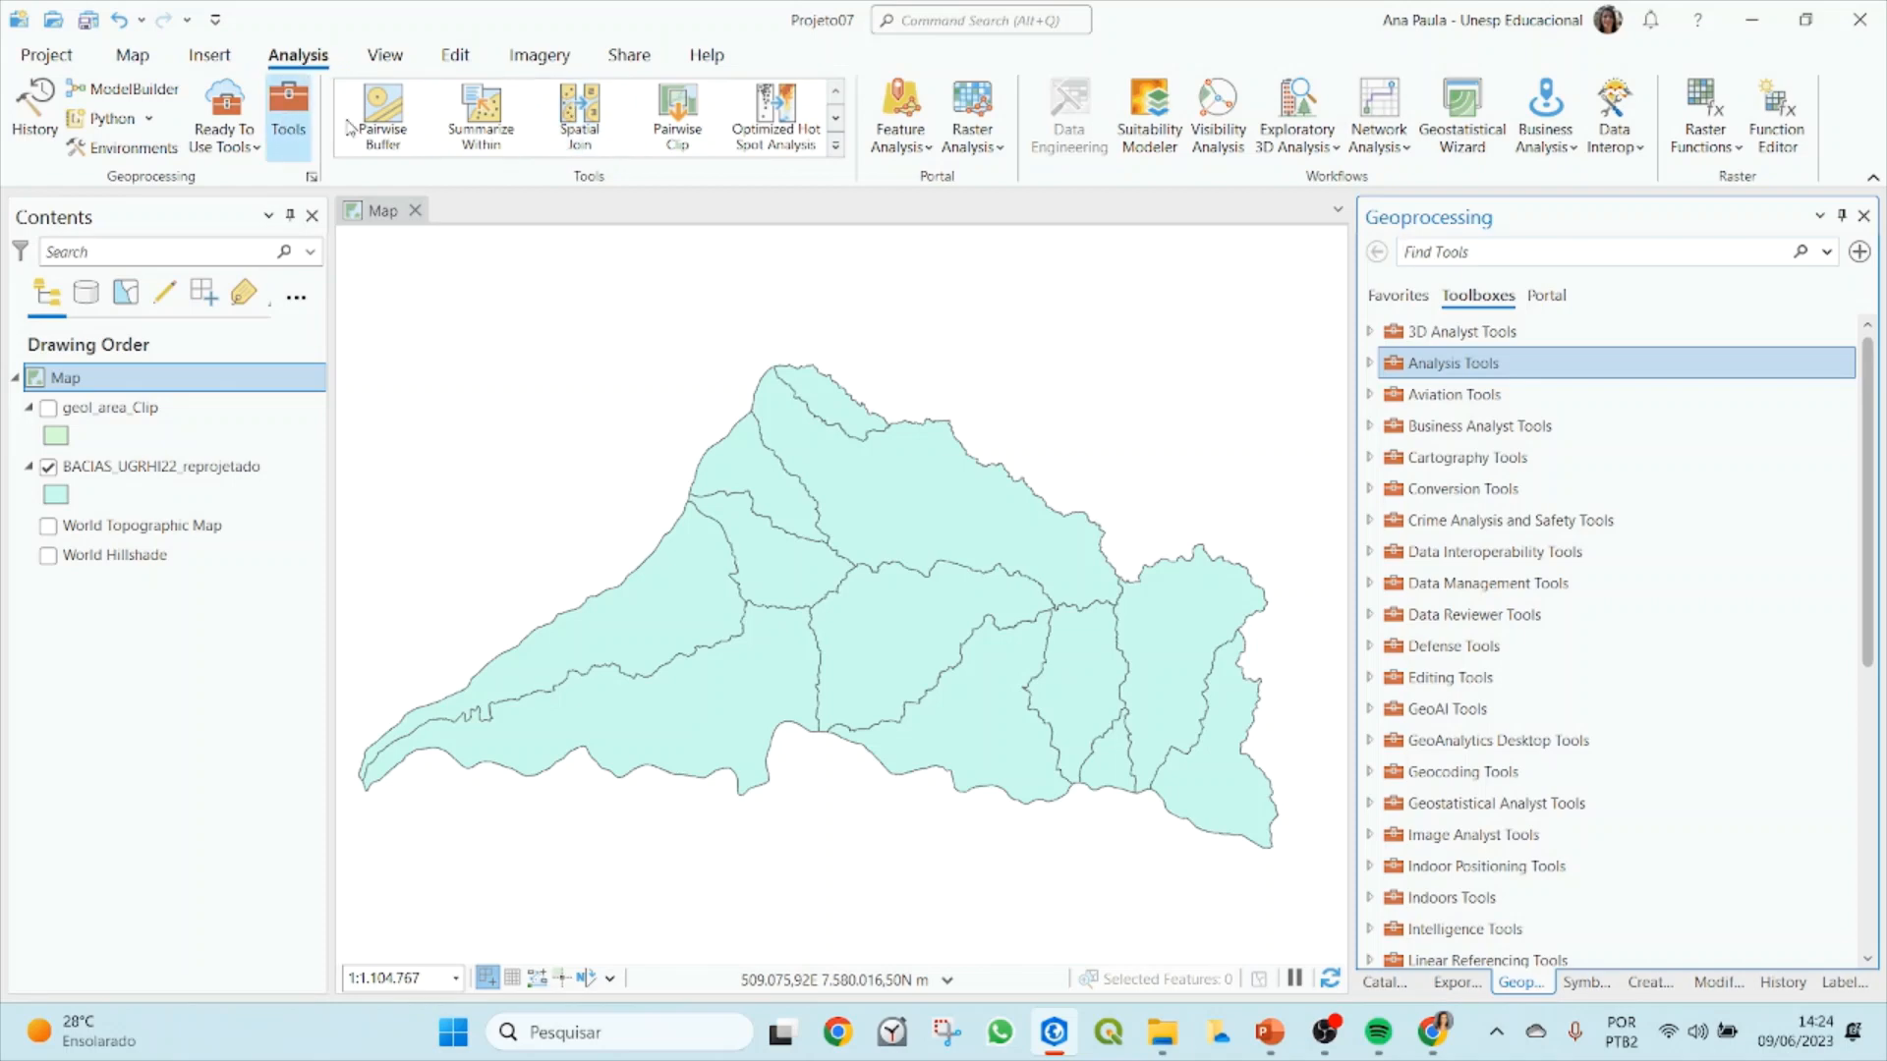
type("diss")
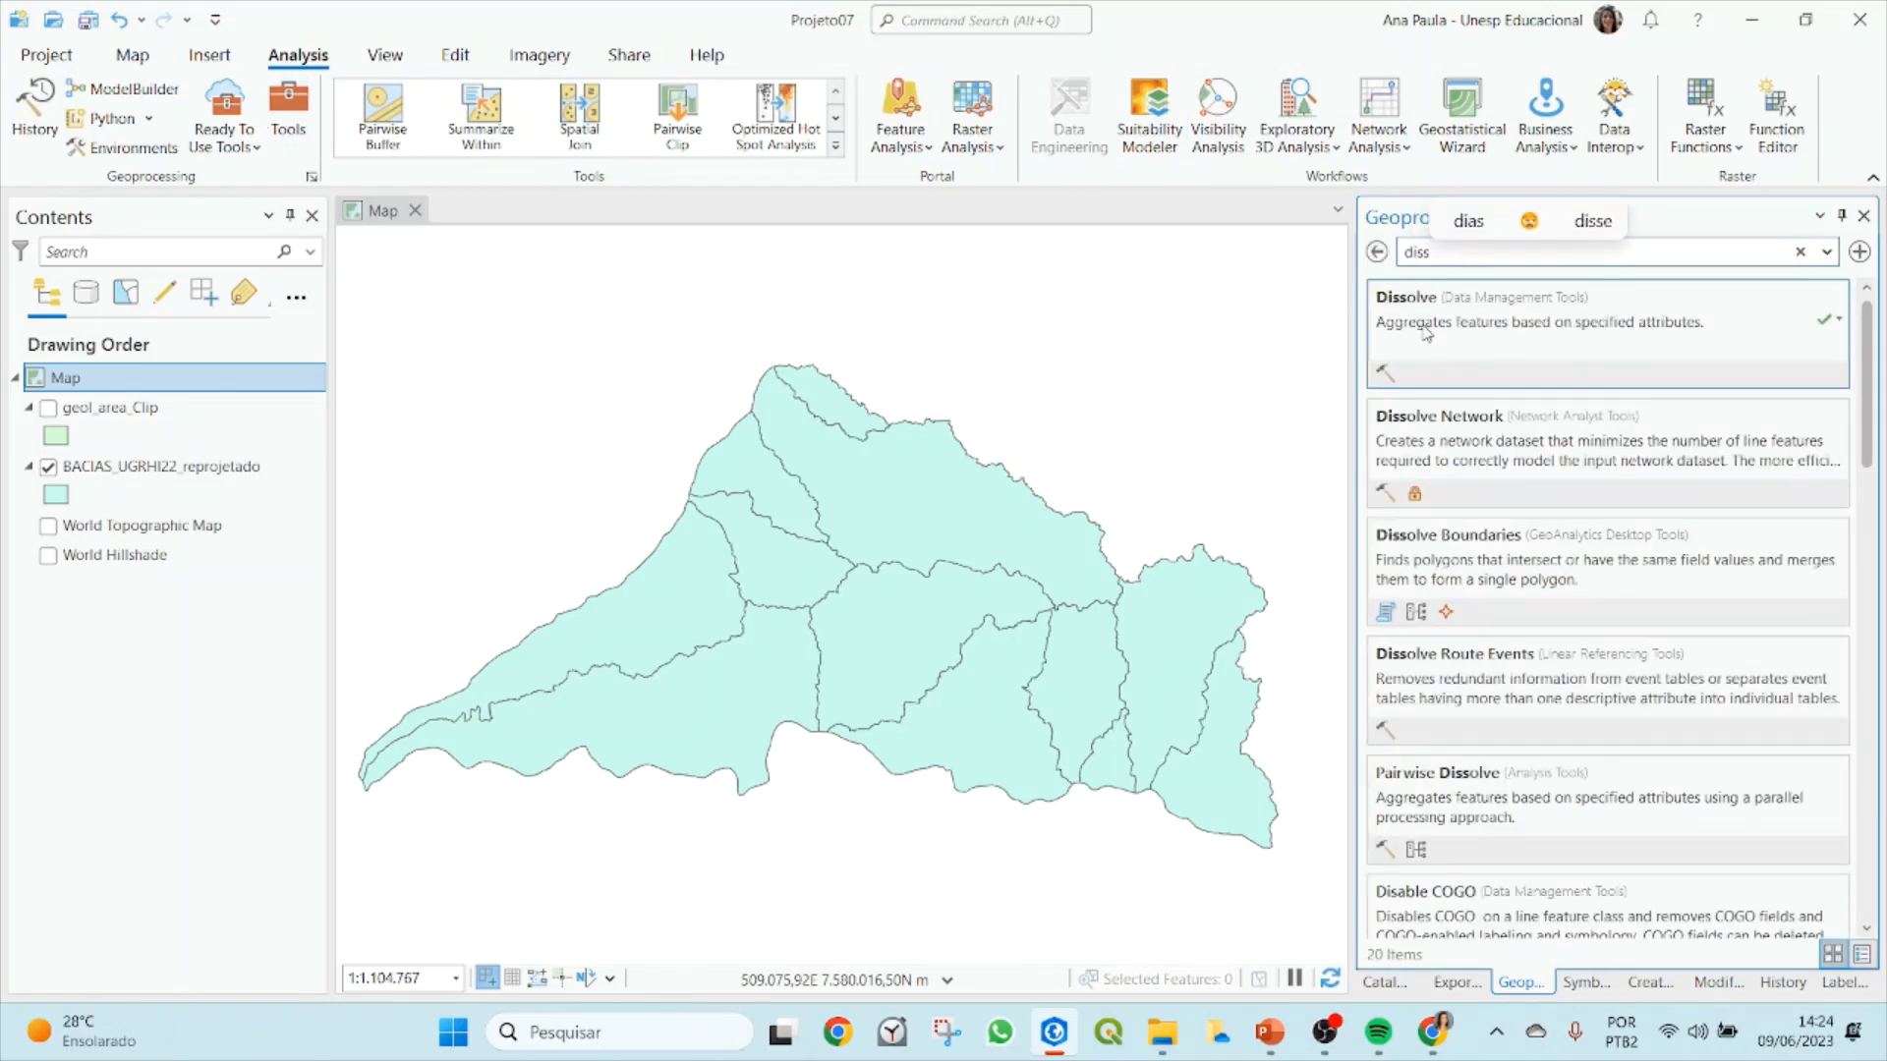
left_click(1615, 319)
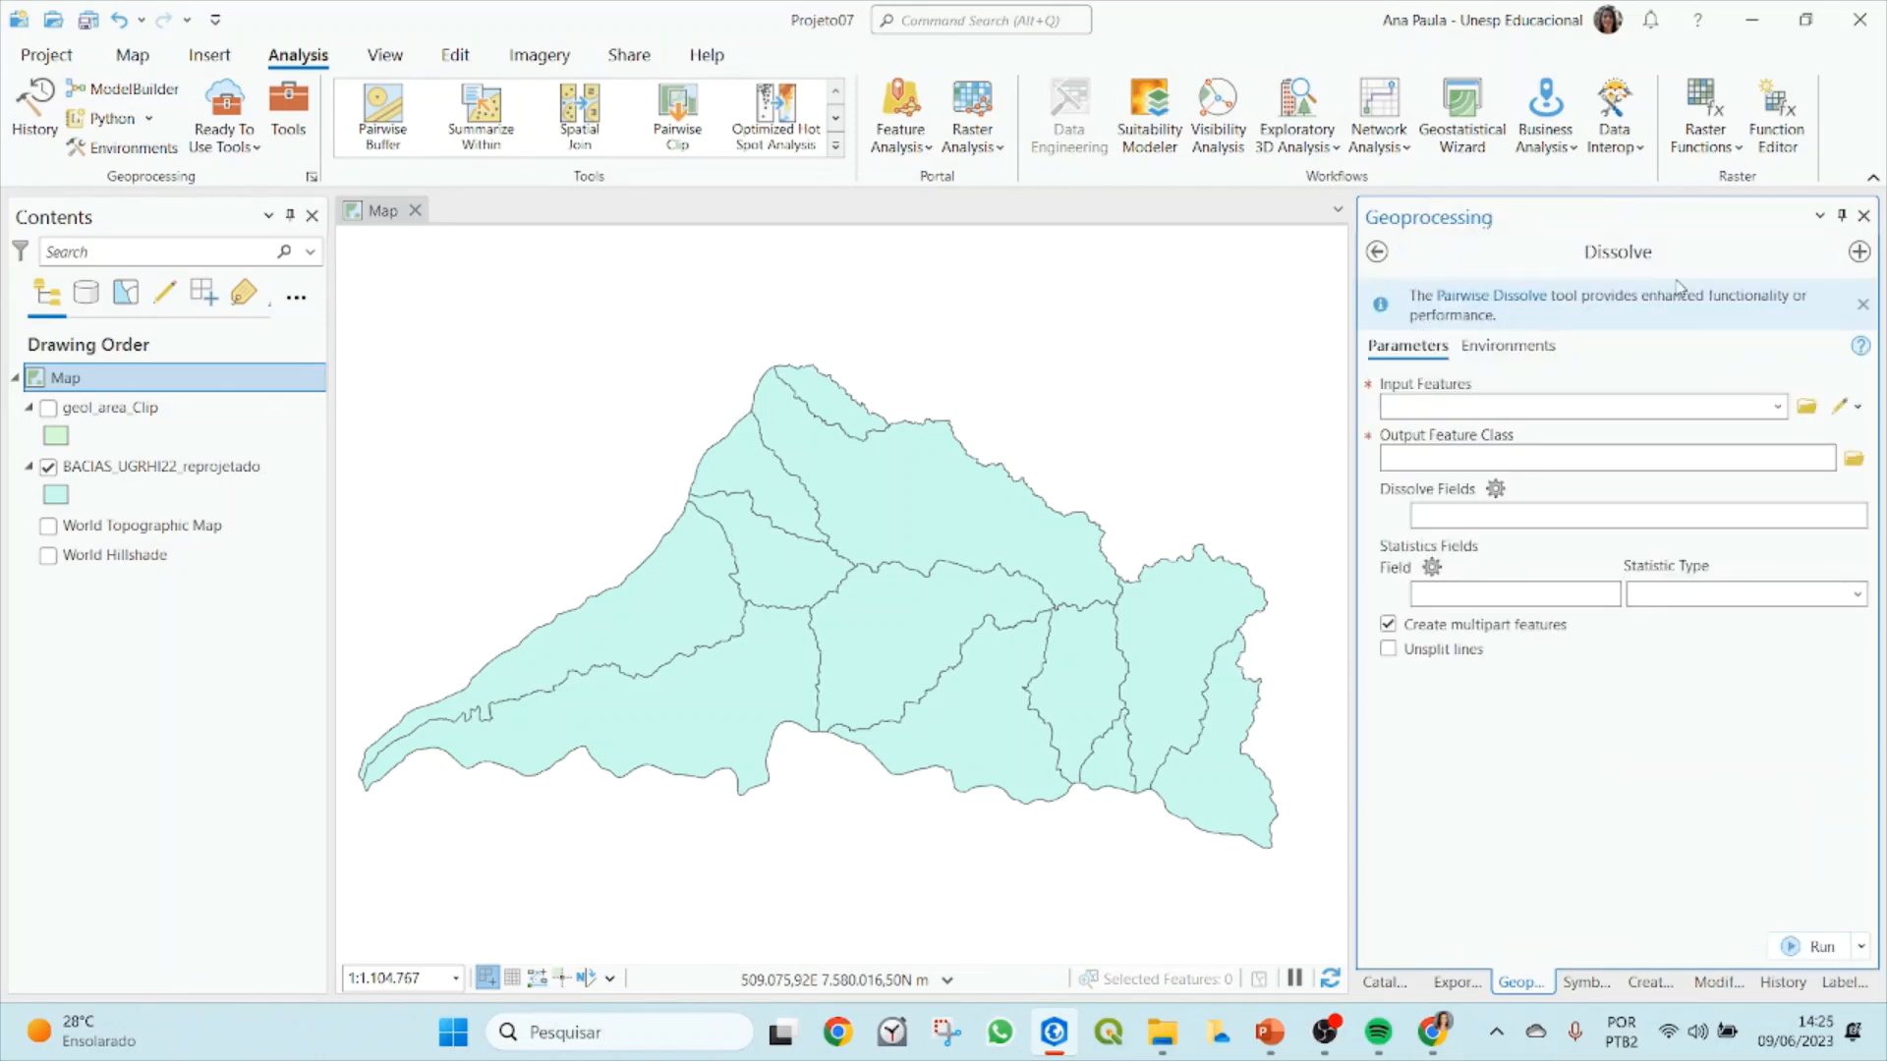
Step: Run Dissolve on BACIAS_UGRHI22_reprojetado without dissolve fields, keeping the suggested output feature class in Projeto07.gdb
left_click(1779, 408)
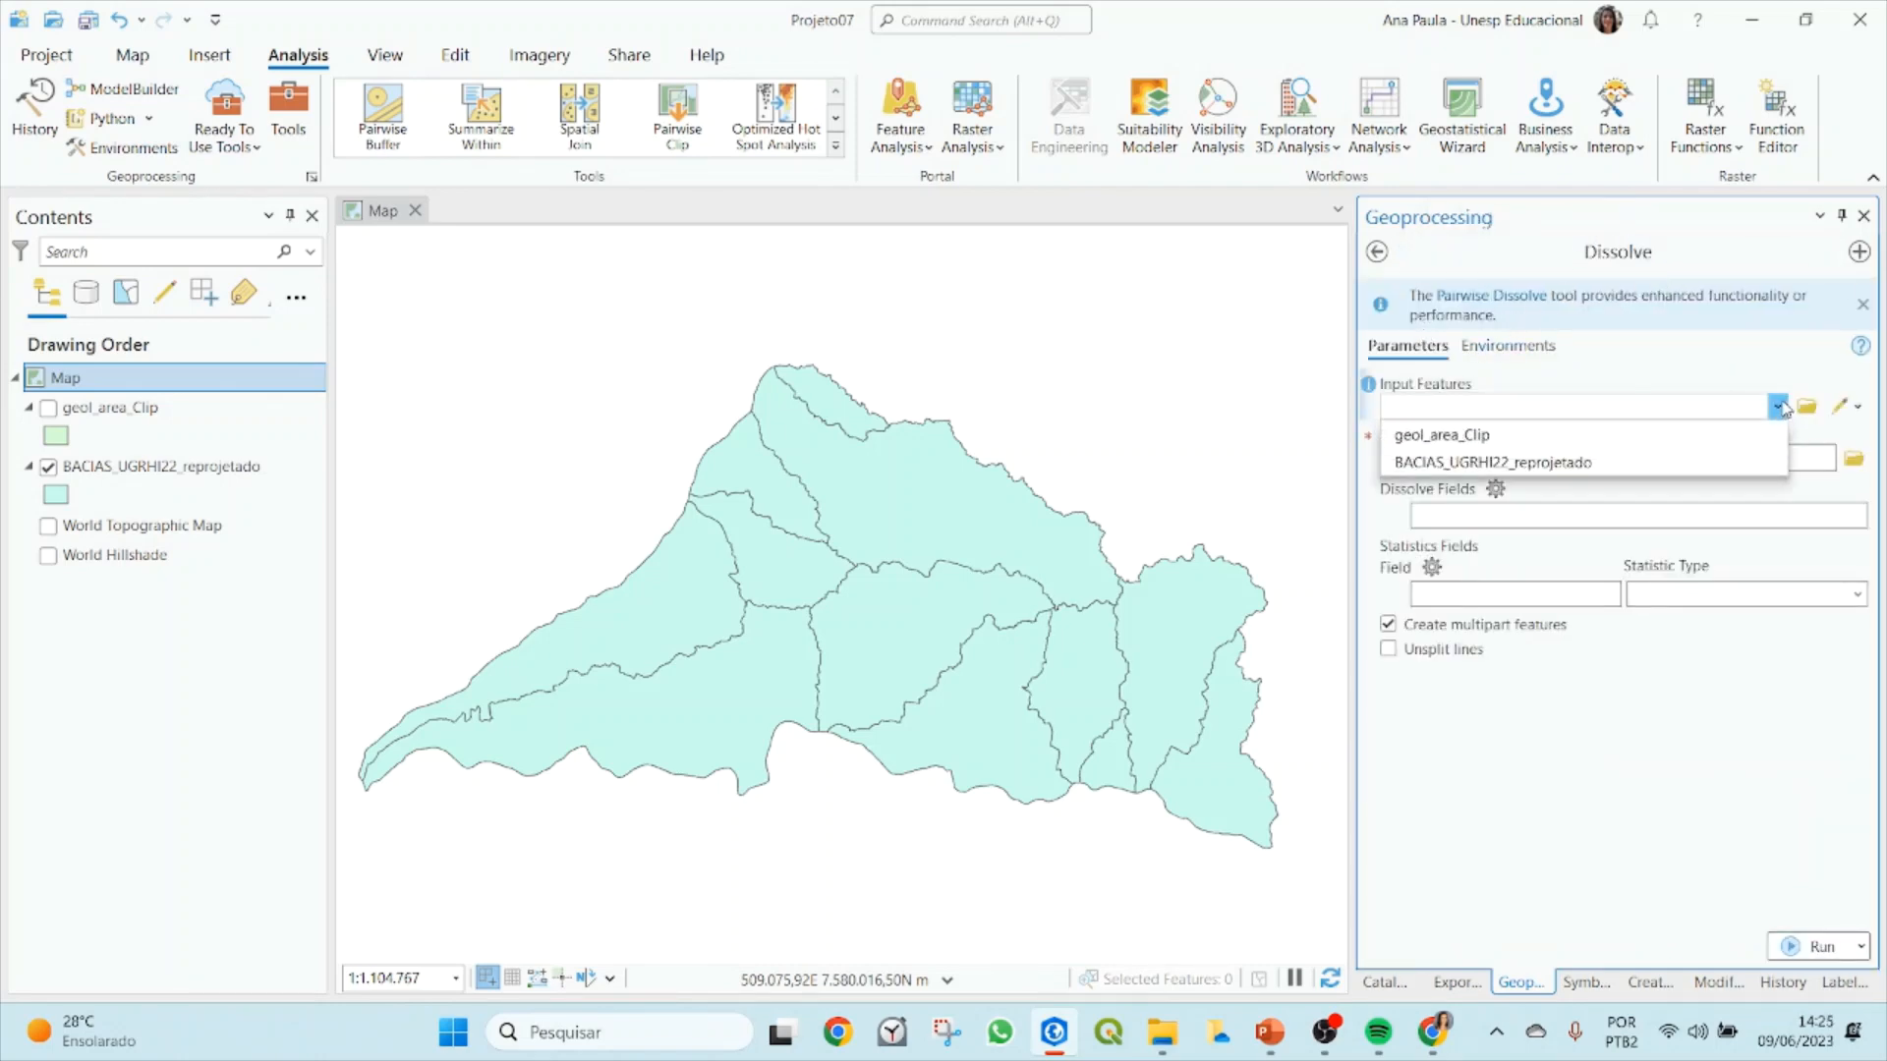
left_click(1583, 463)
left_click(1680, 458)
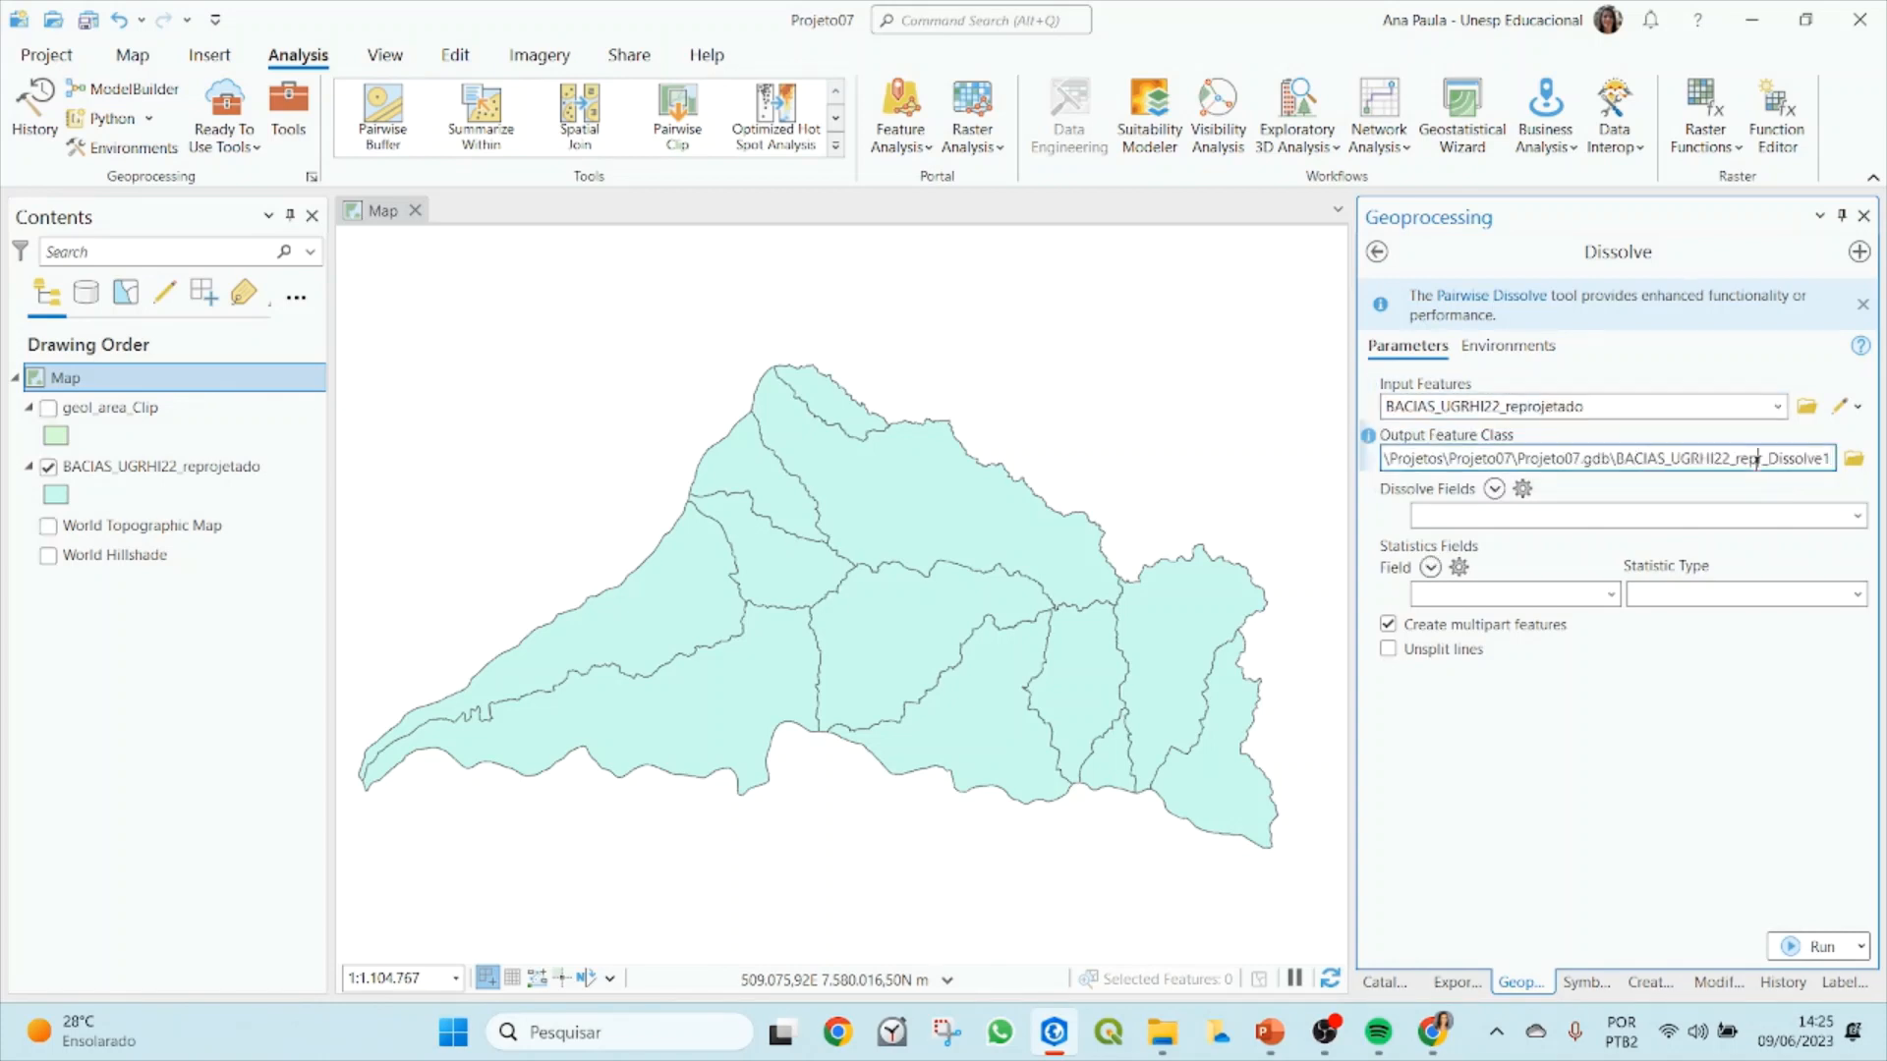
left_click_drag(1616, 458, 1797, 459)
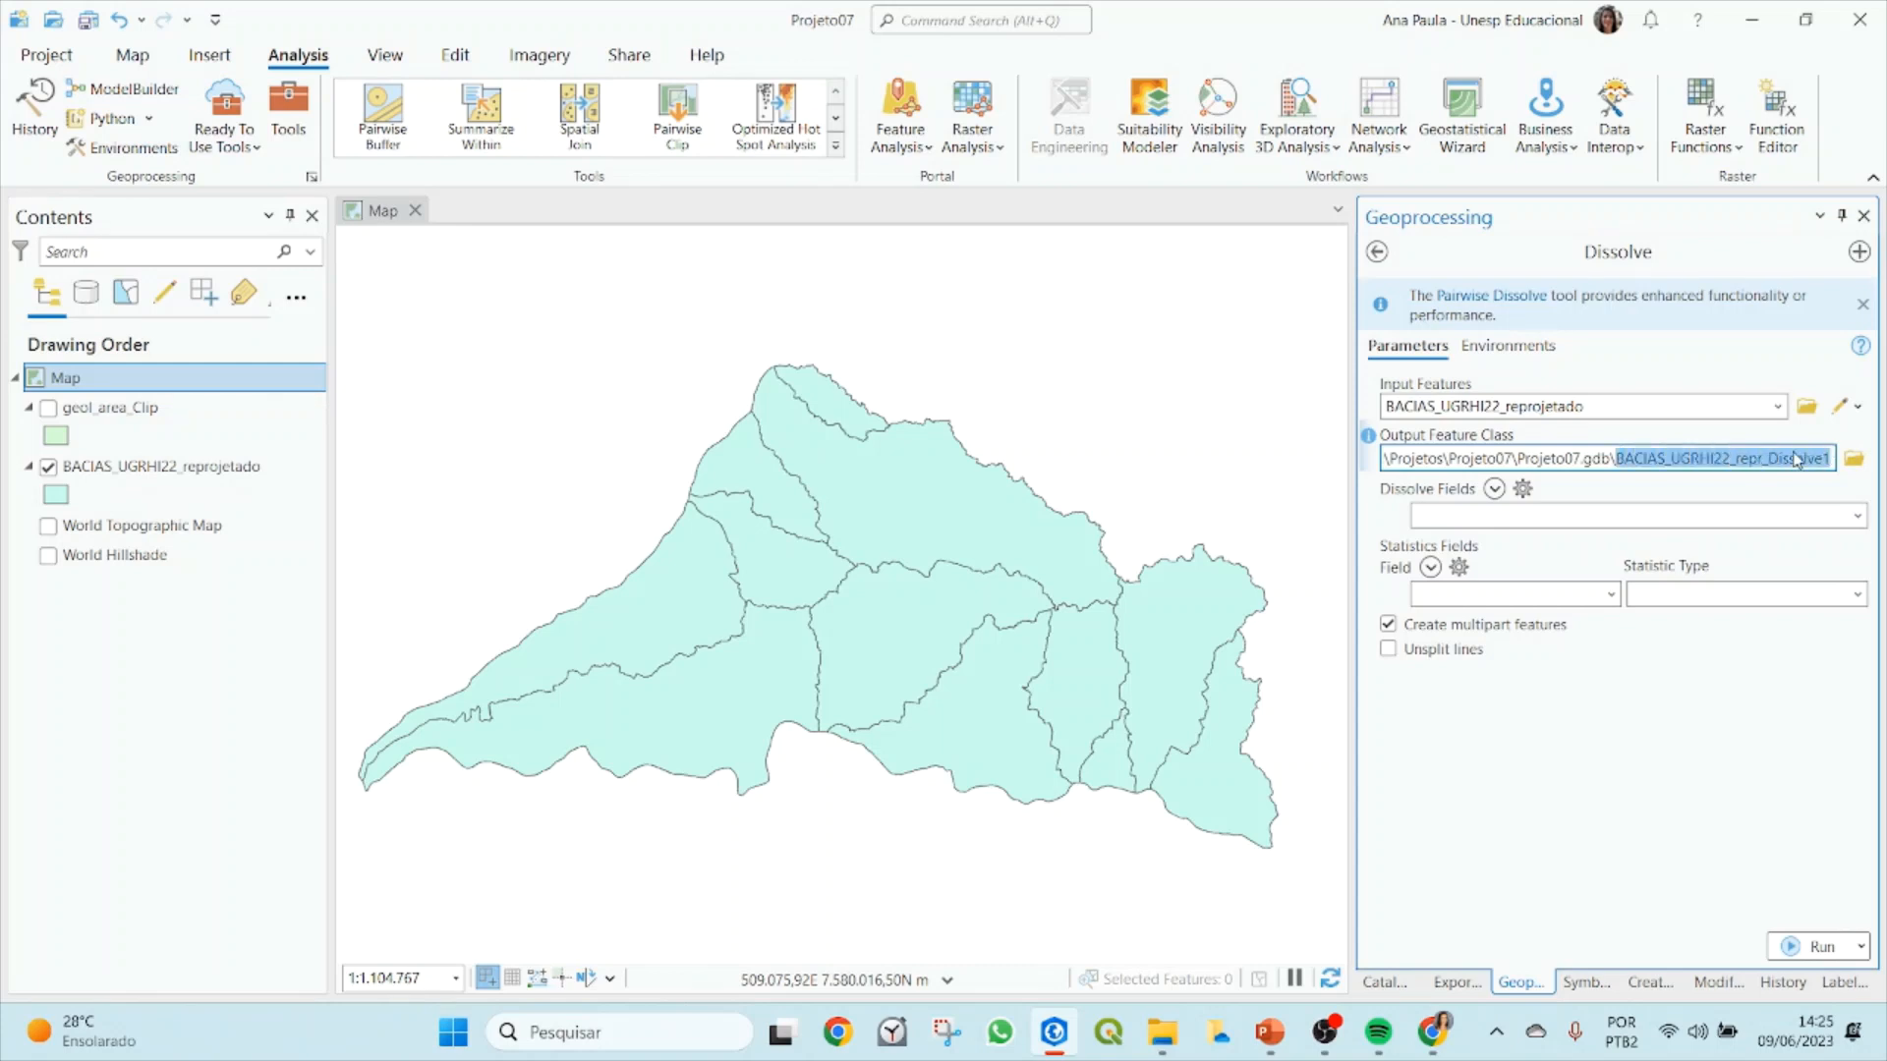
left_click_drag(1519, 458, 1612, 458)
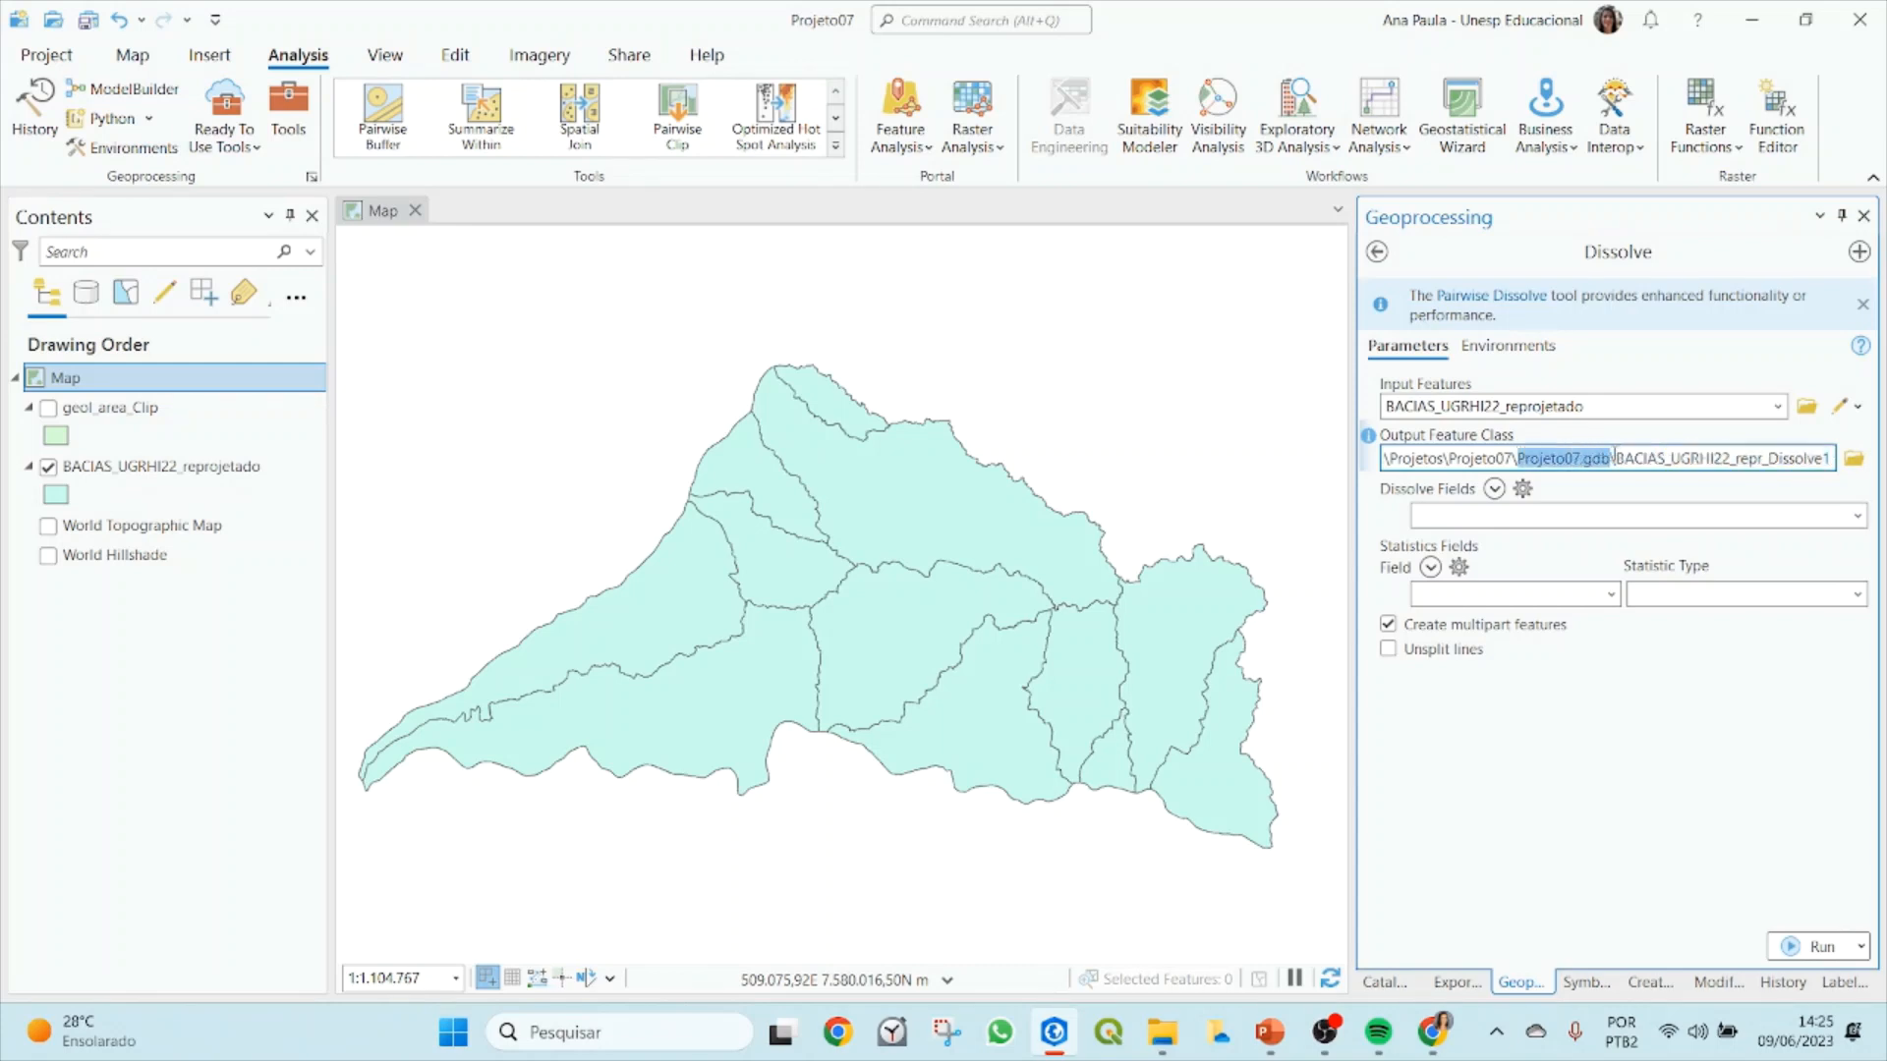
left_click(1701, 774)
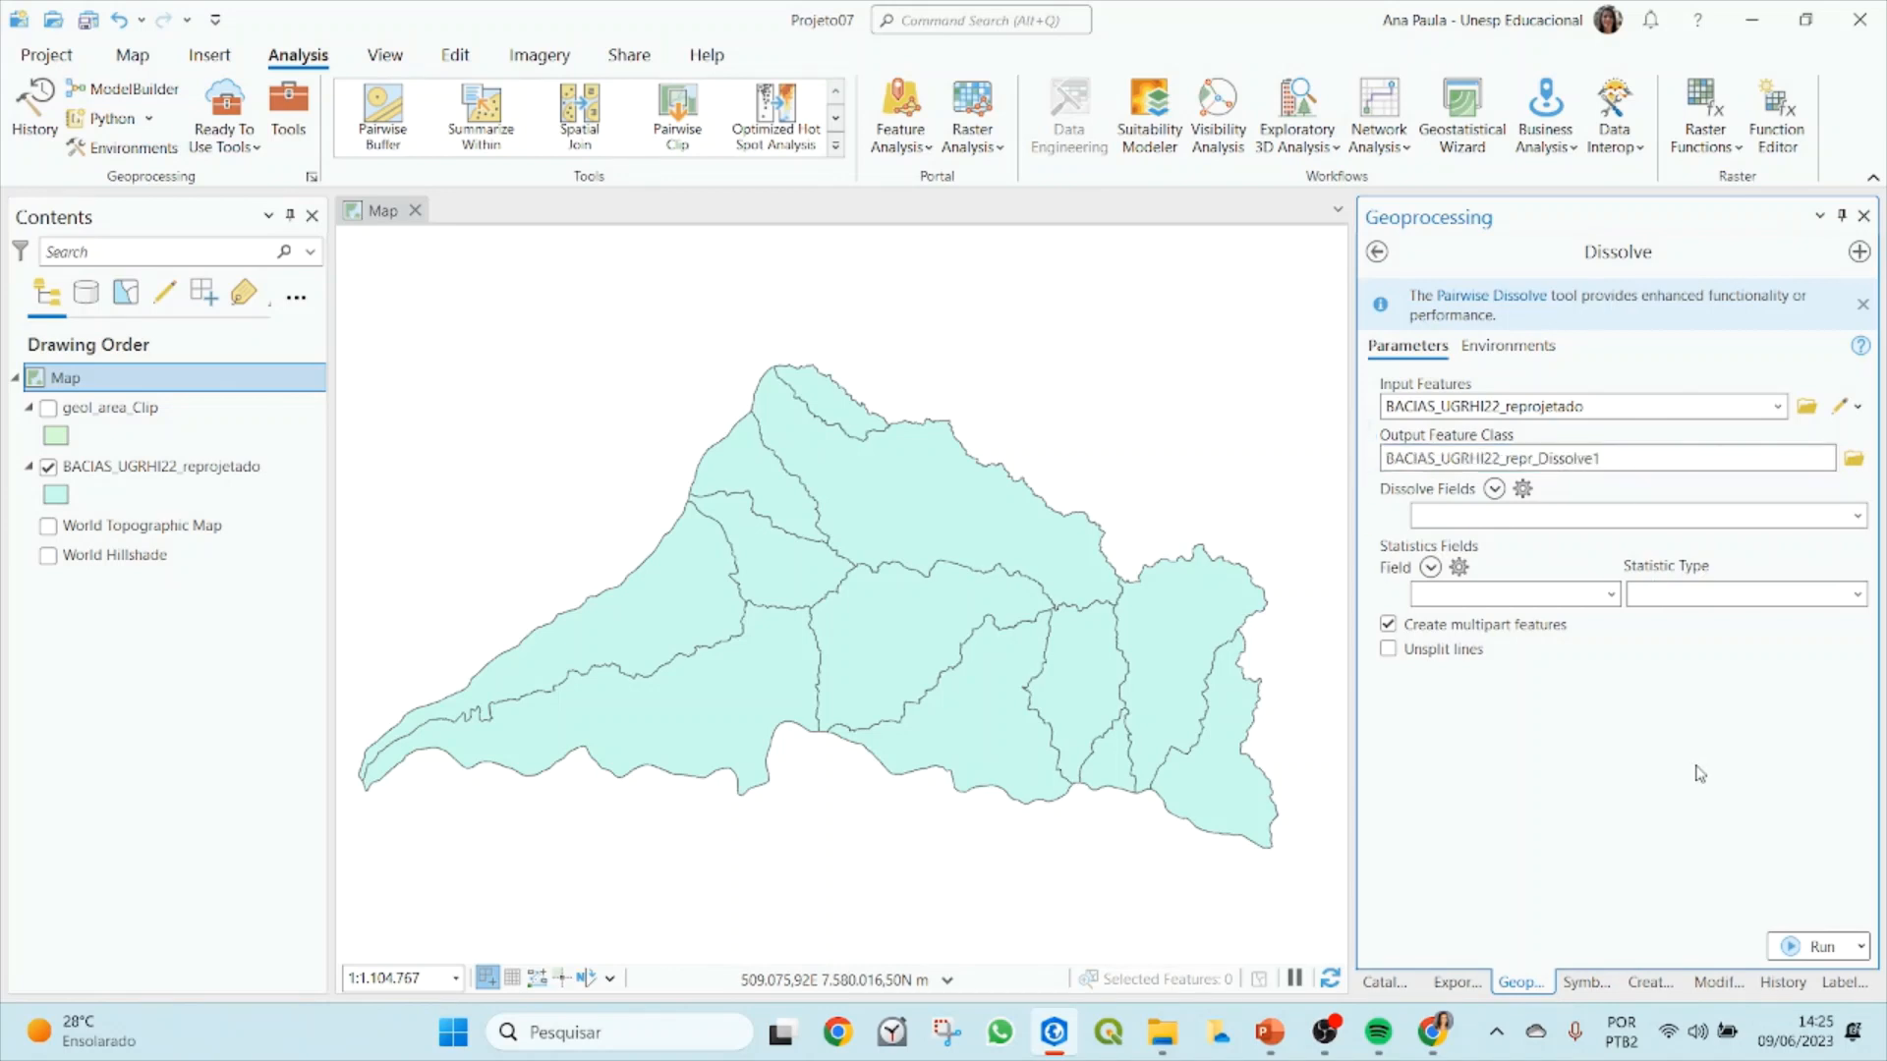
left_click(1818, 946)
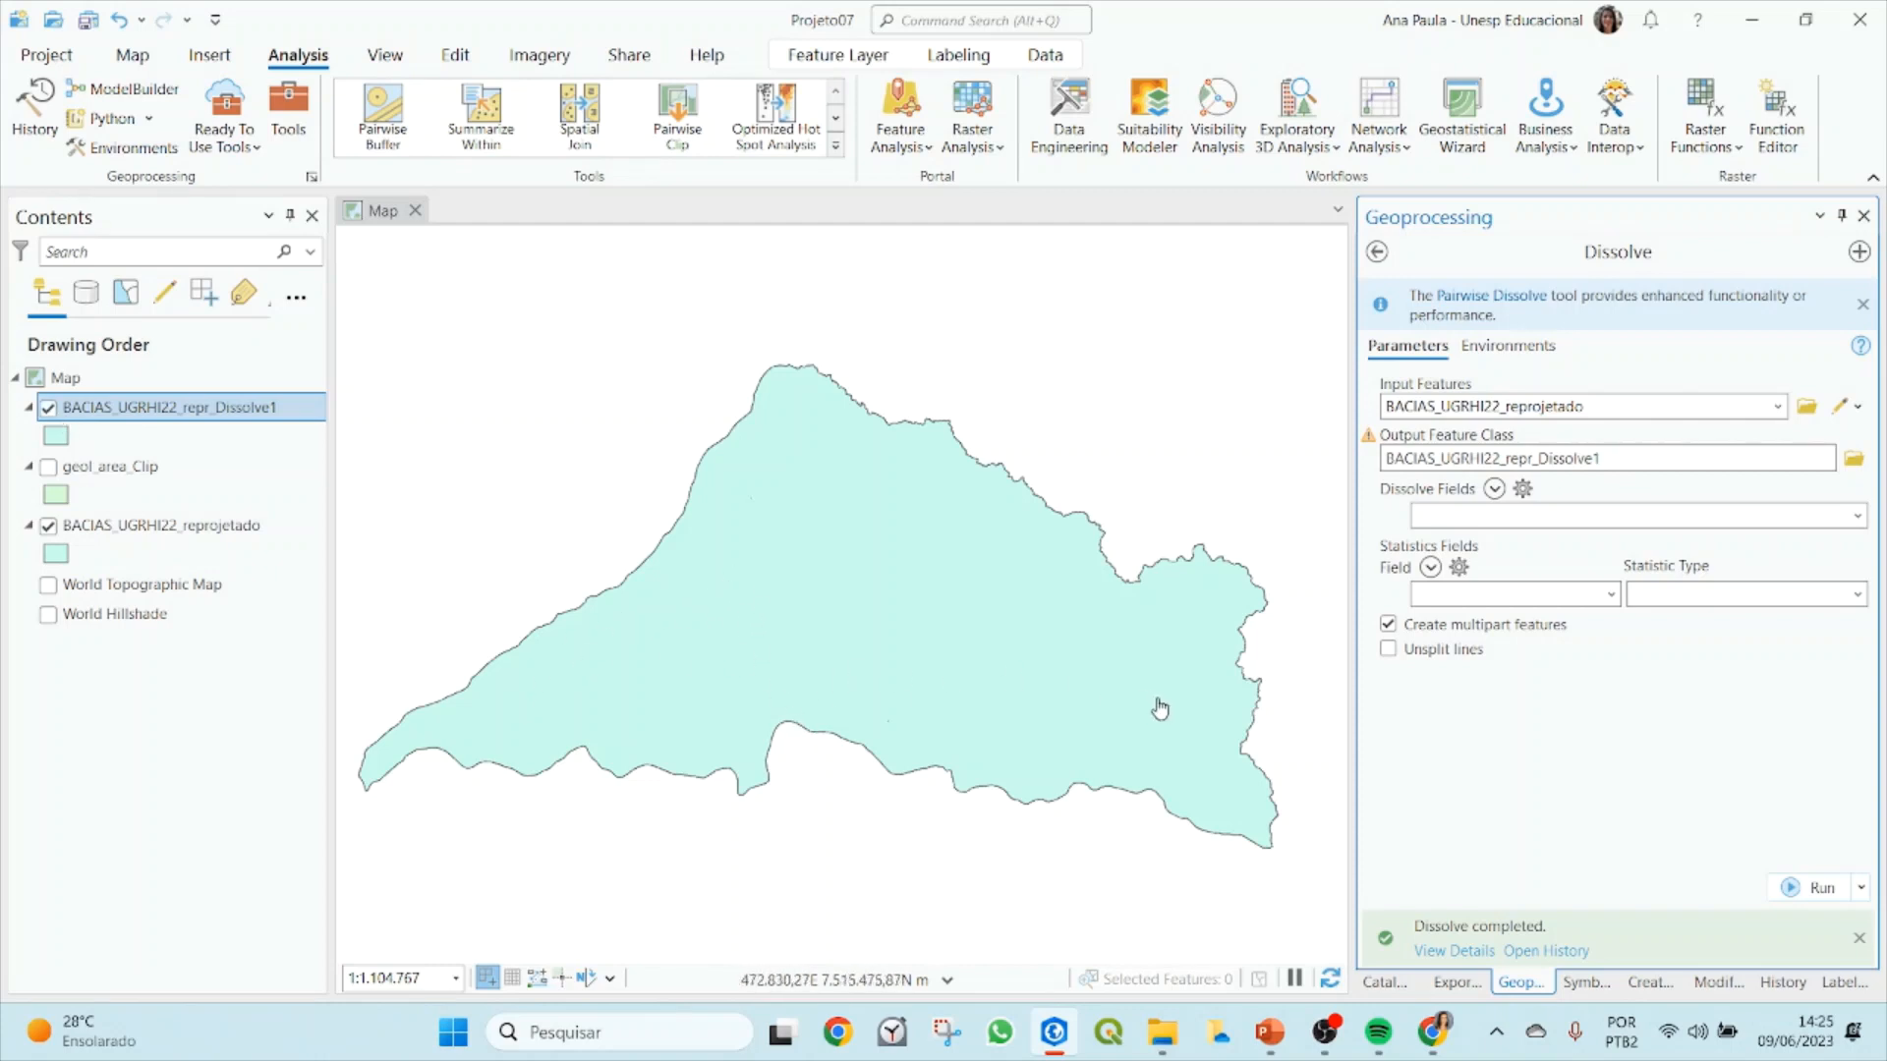
Step: Compare the attribute tables of the dissolved and original basin layers, selecting the dissolved layer's record
left_click(48, 408)
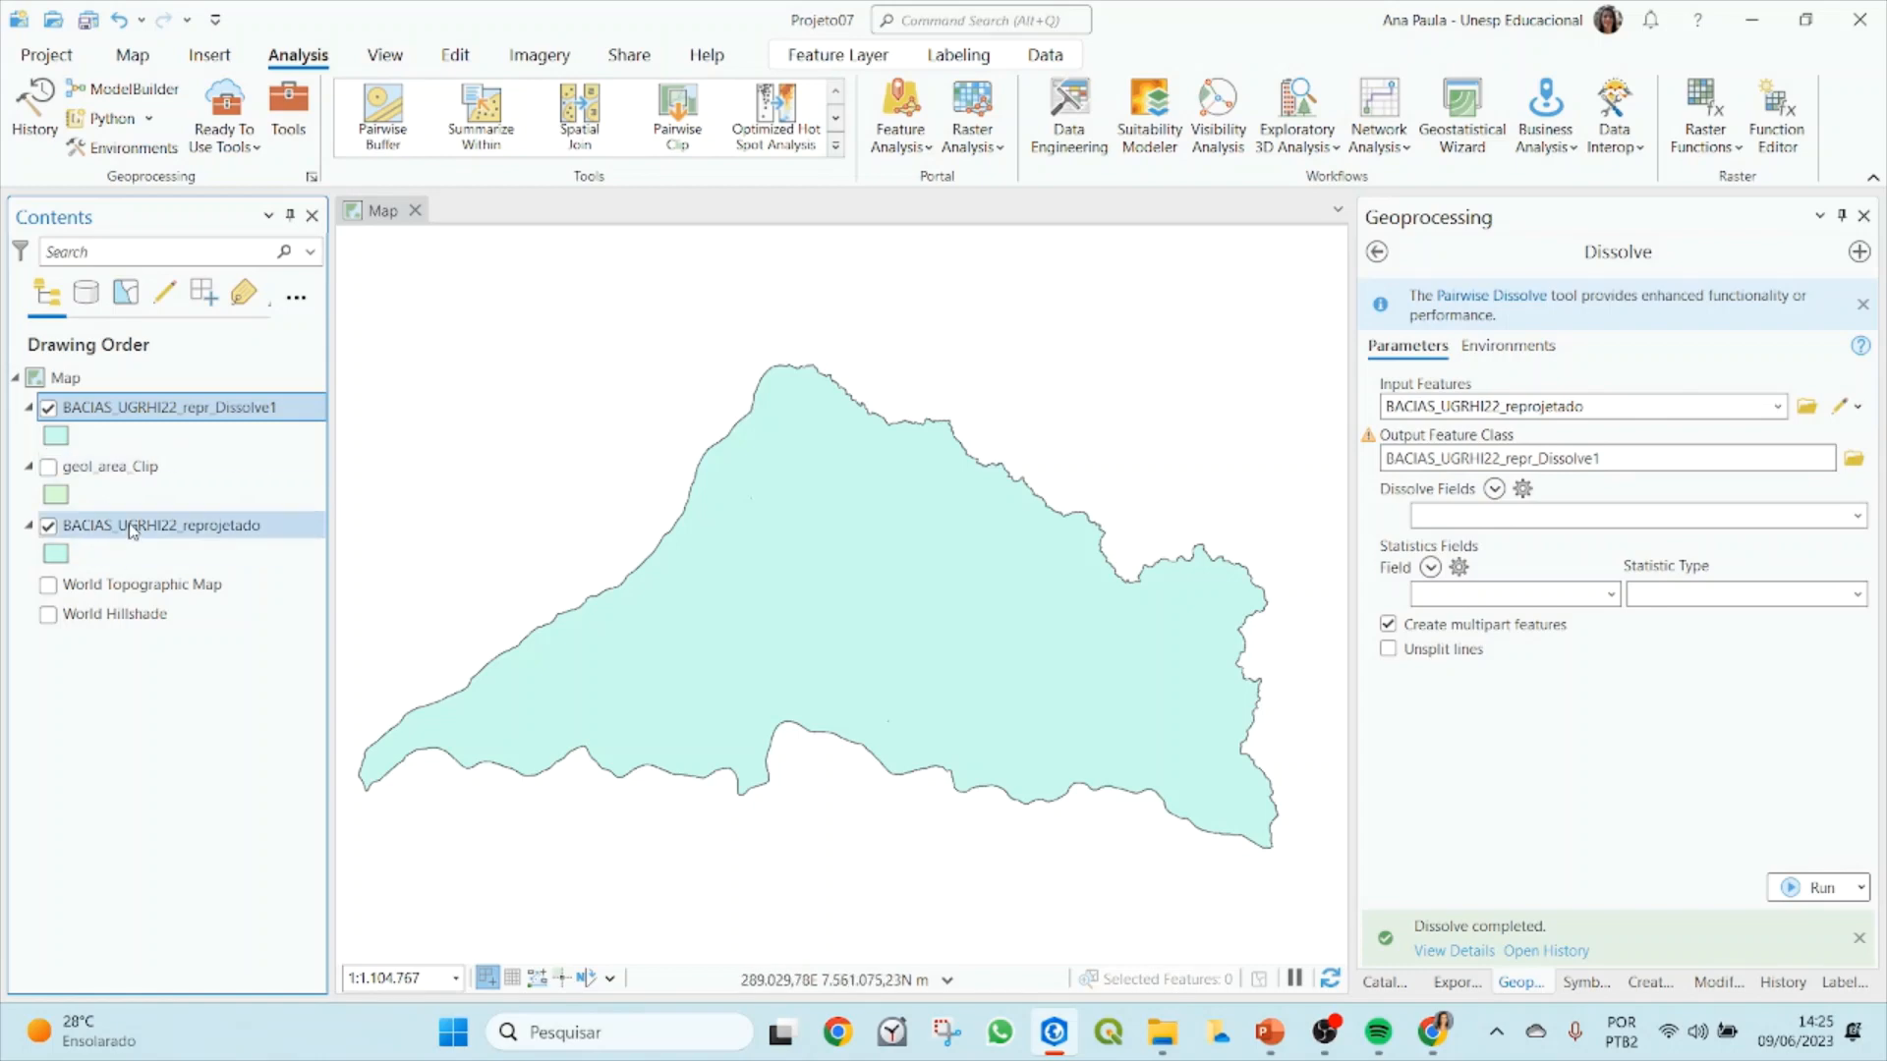
right_click(99, 407)
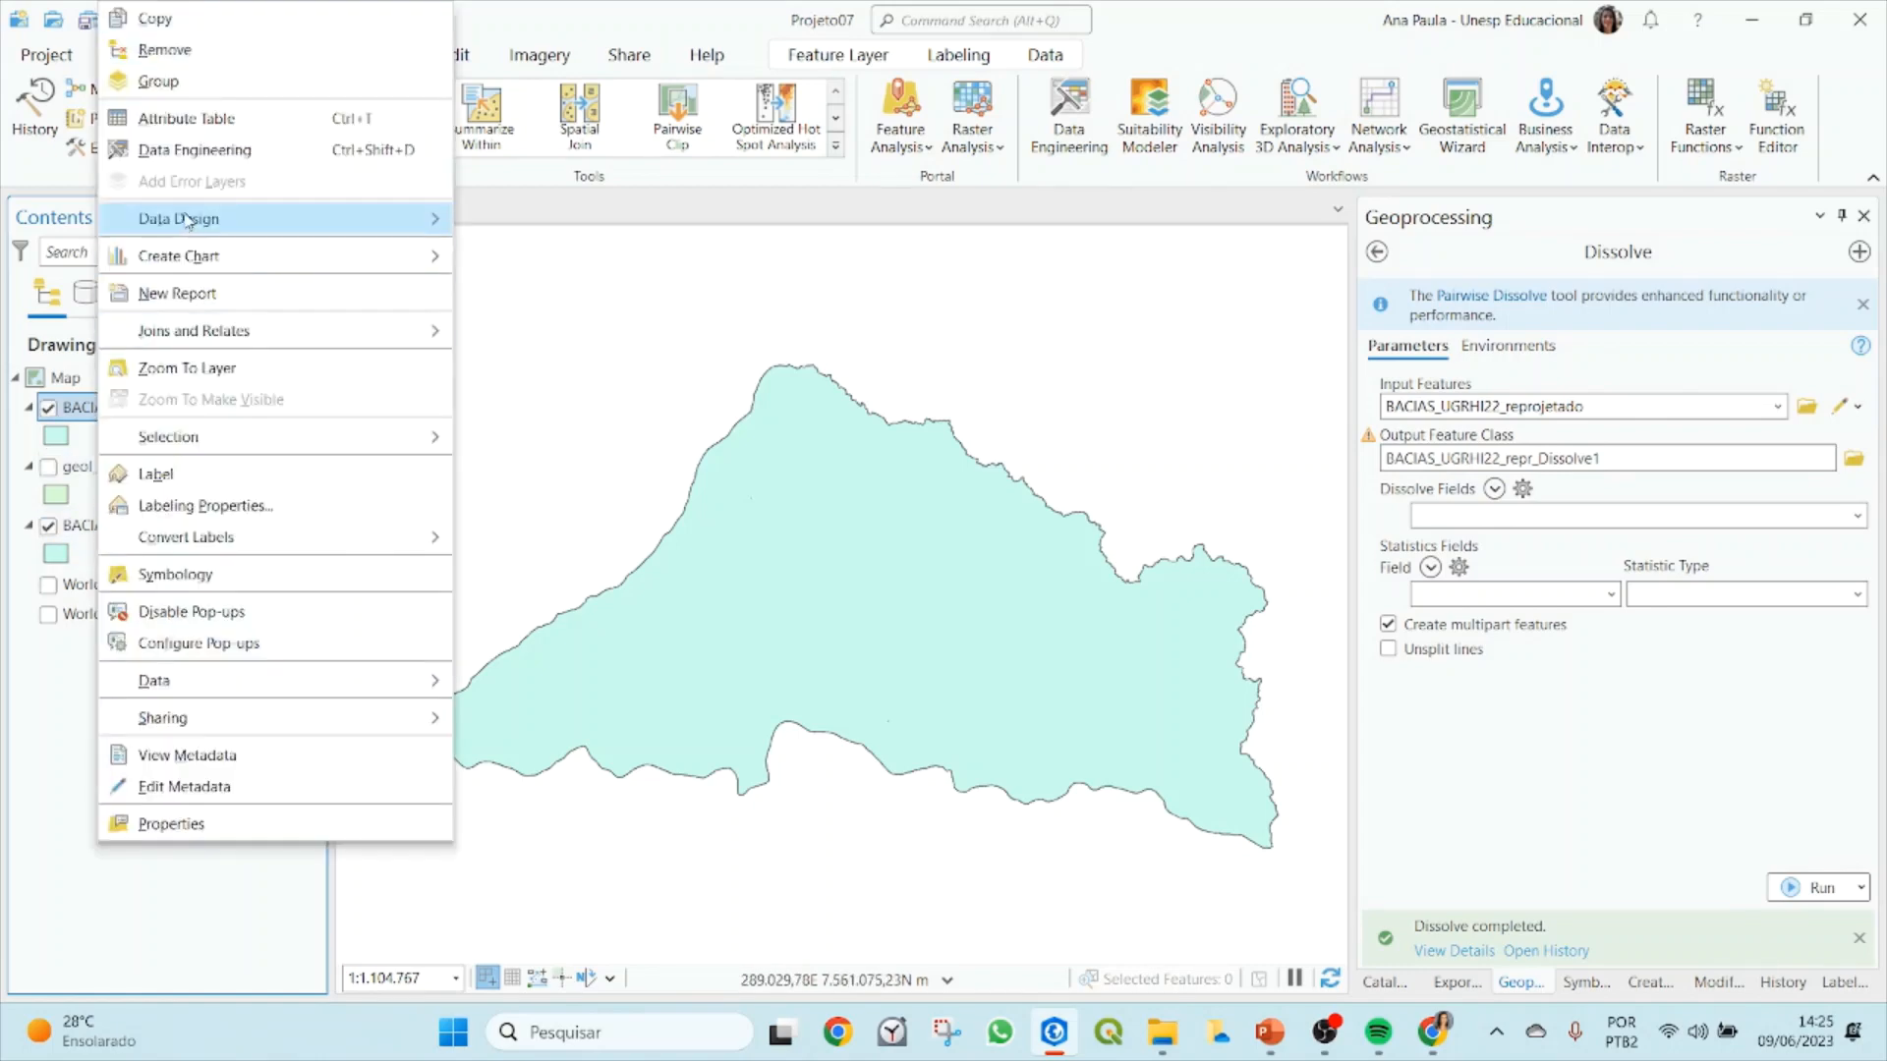
left_click(157, 116)
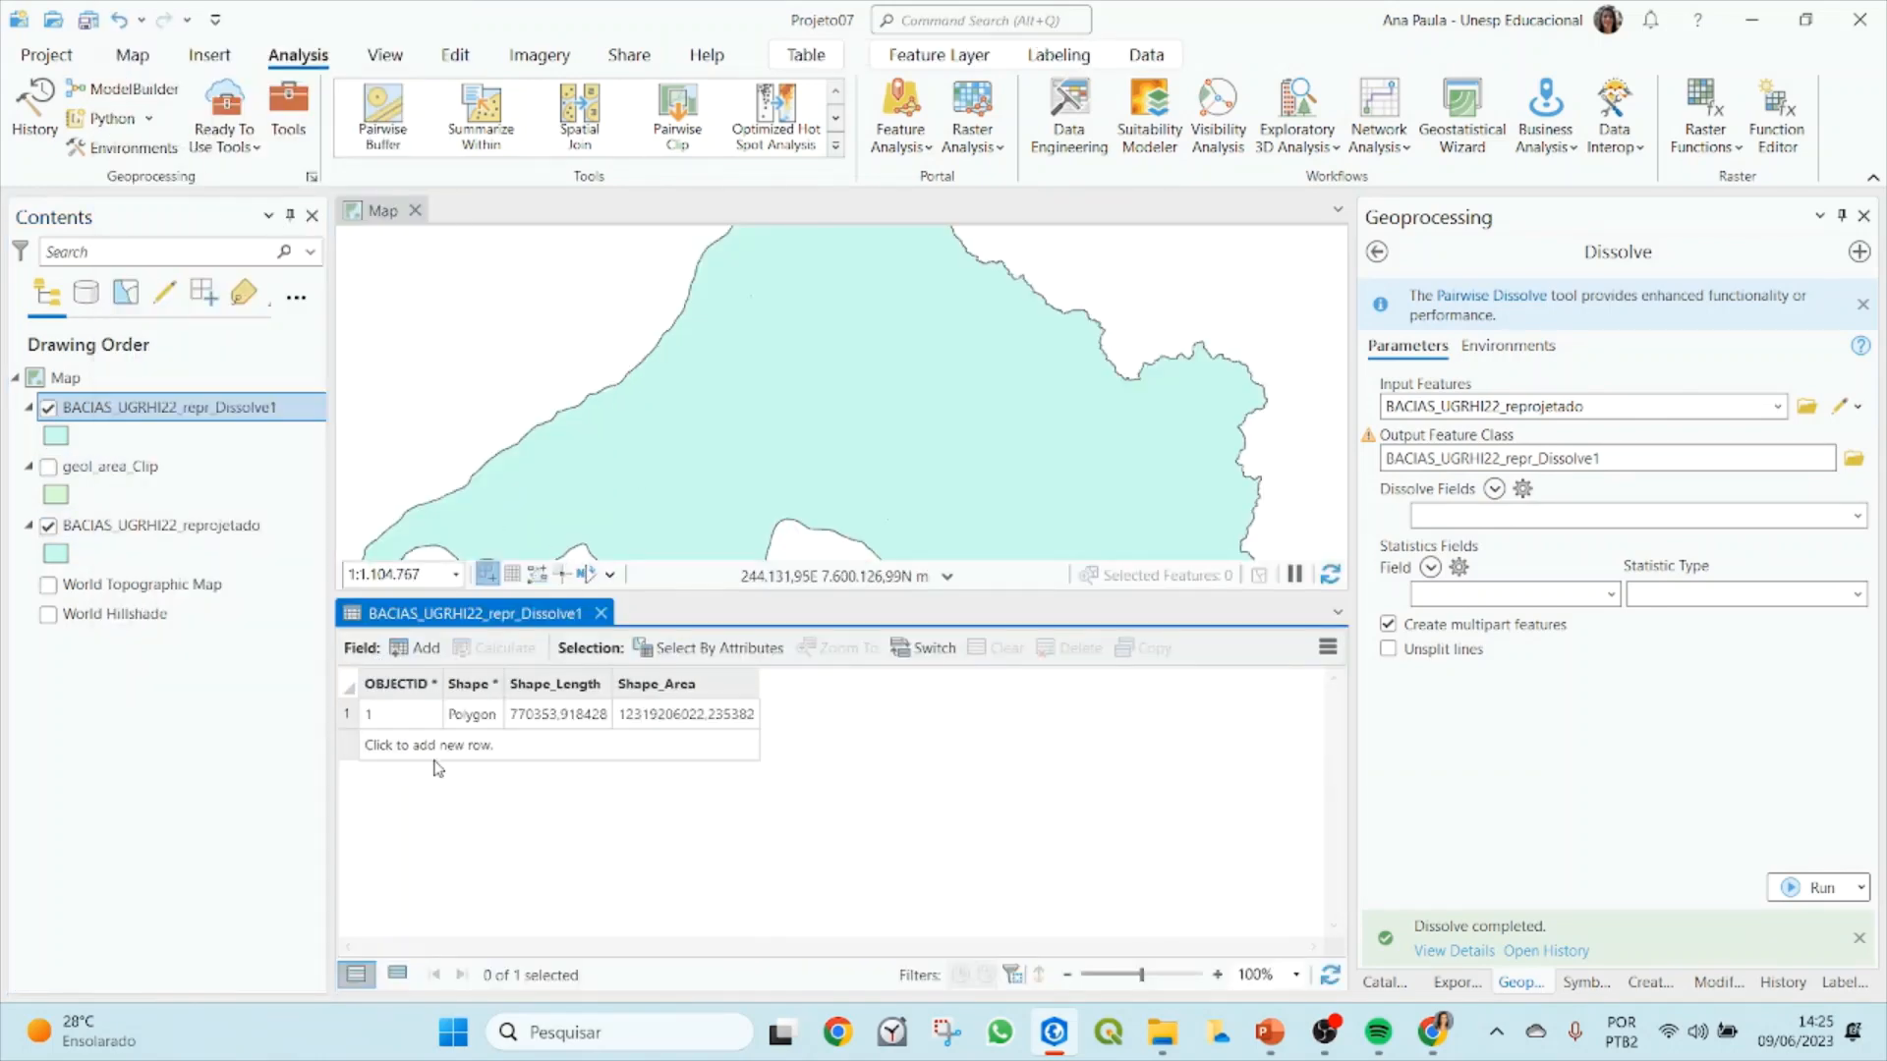
right_click(136, 536)
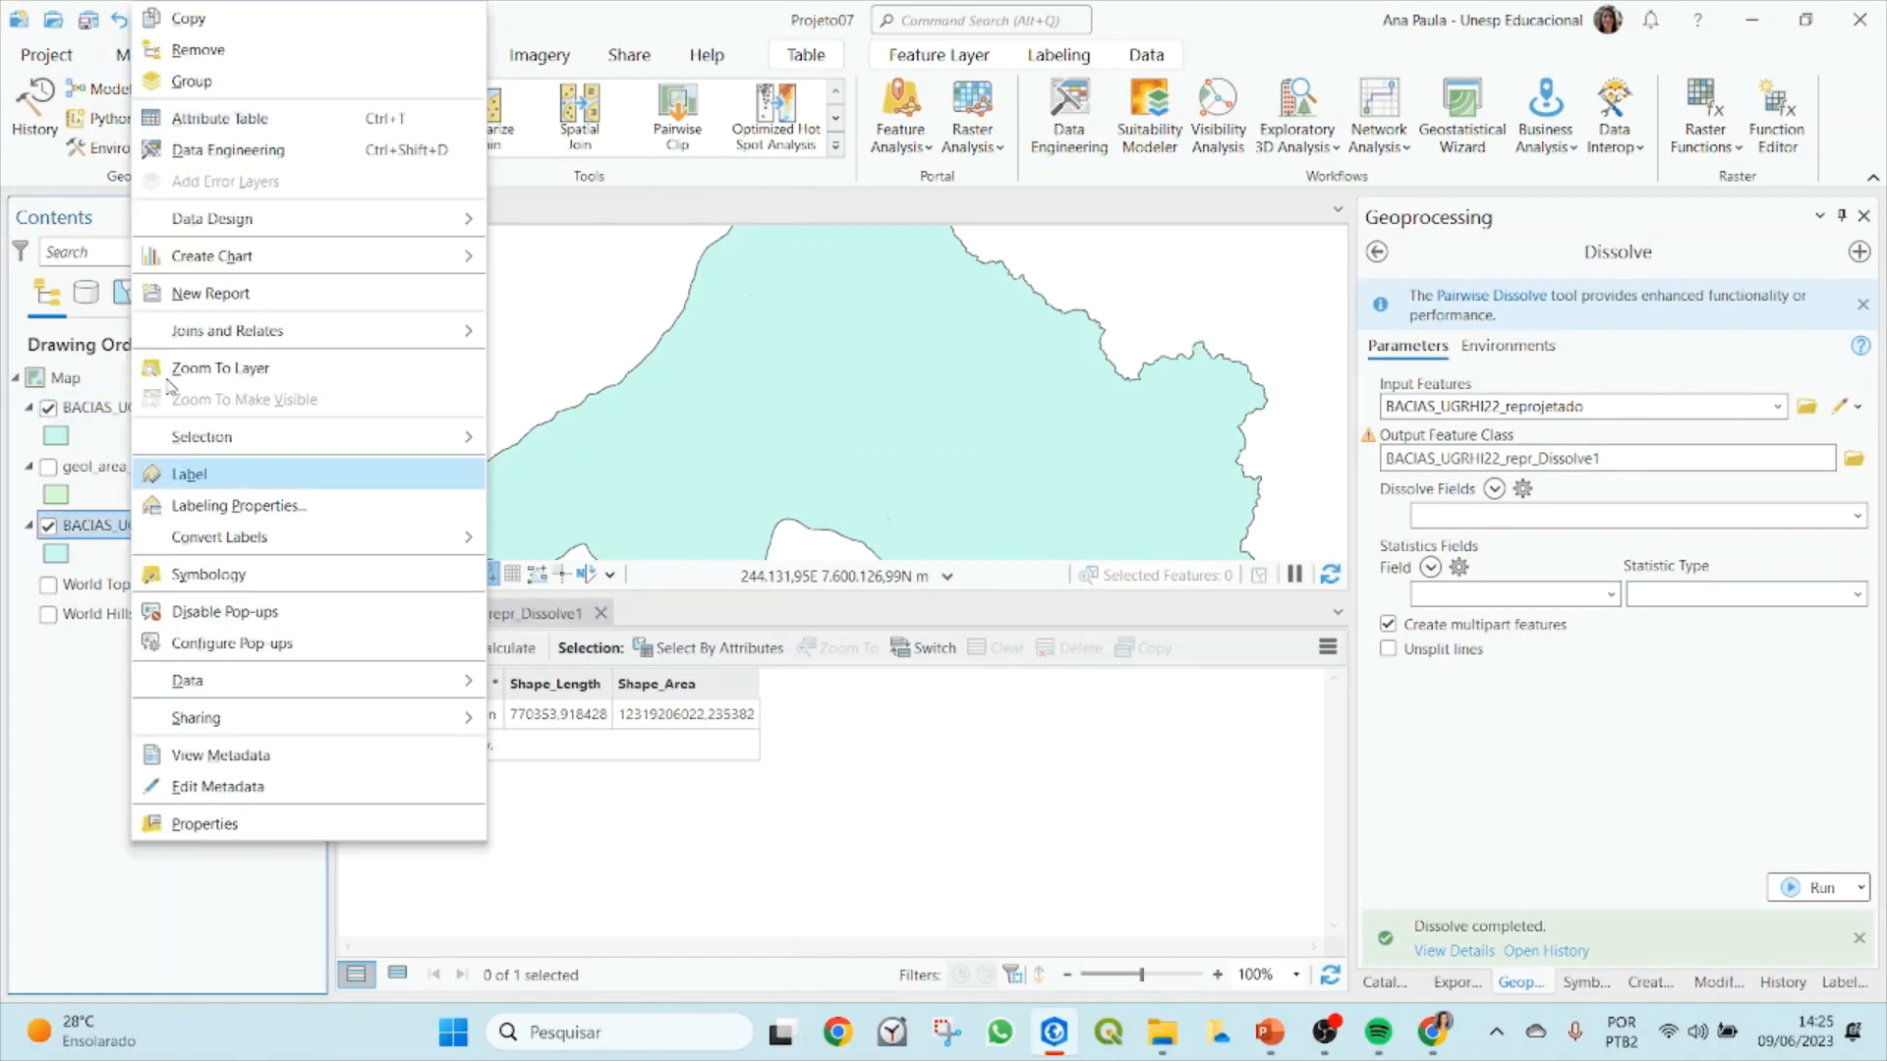
left_click(207, 116)
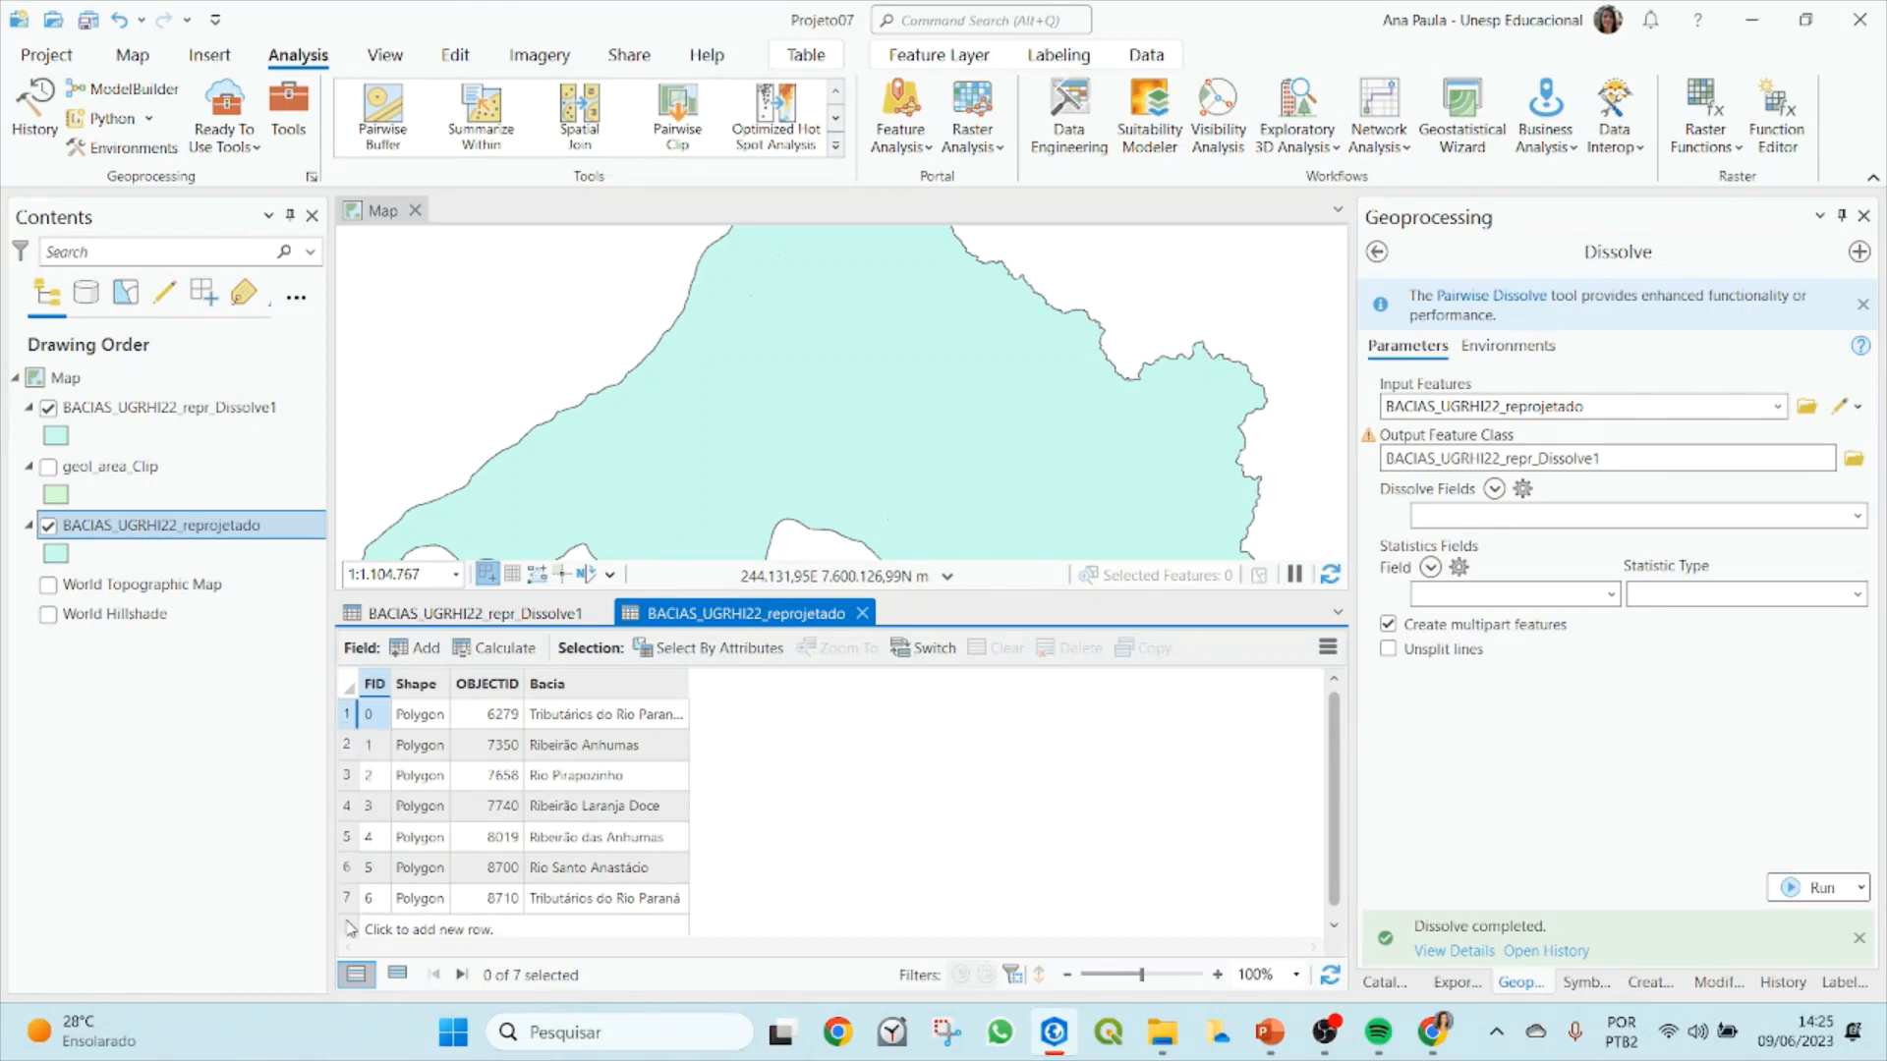
left_click(472, 614)
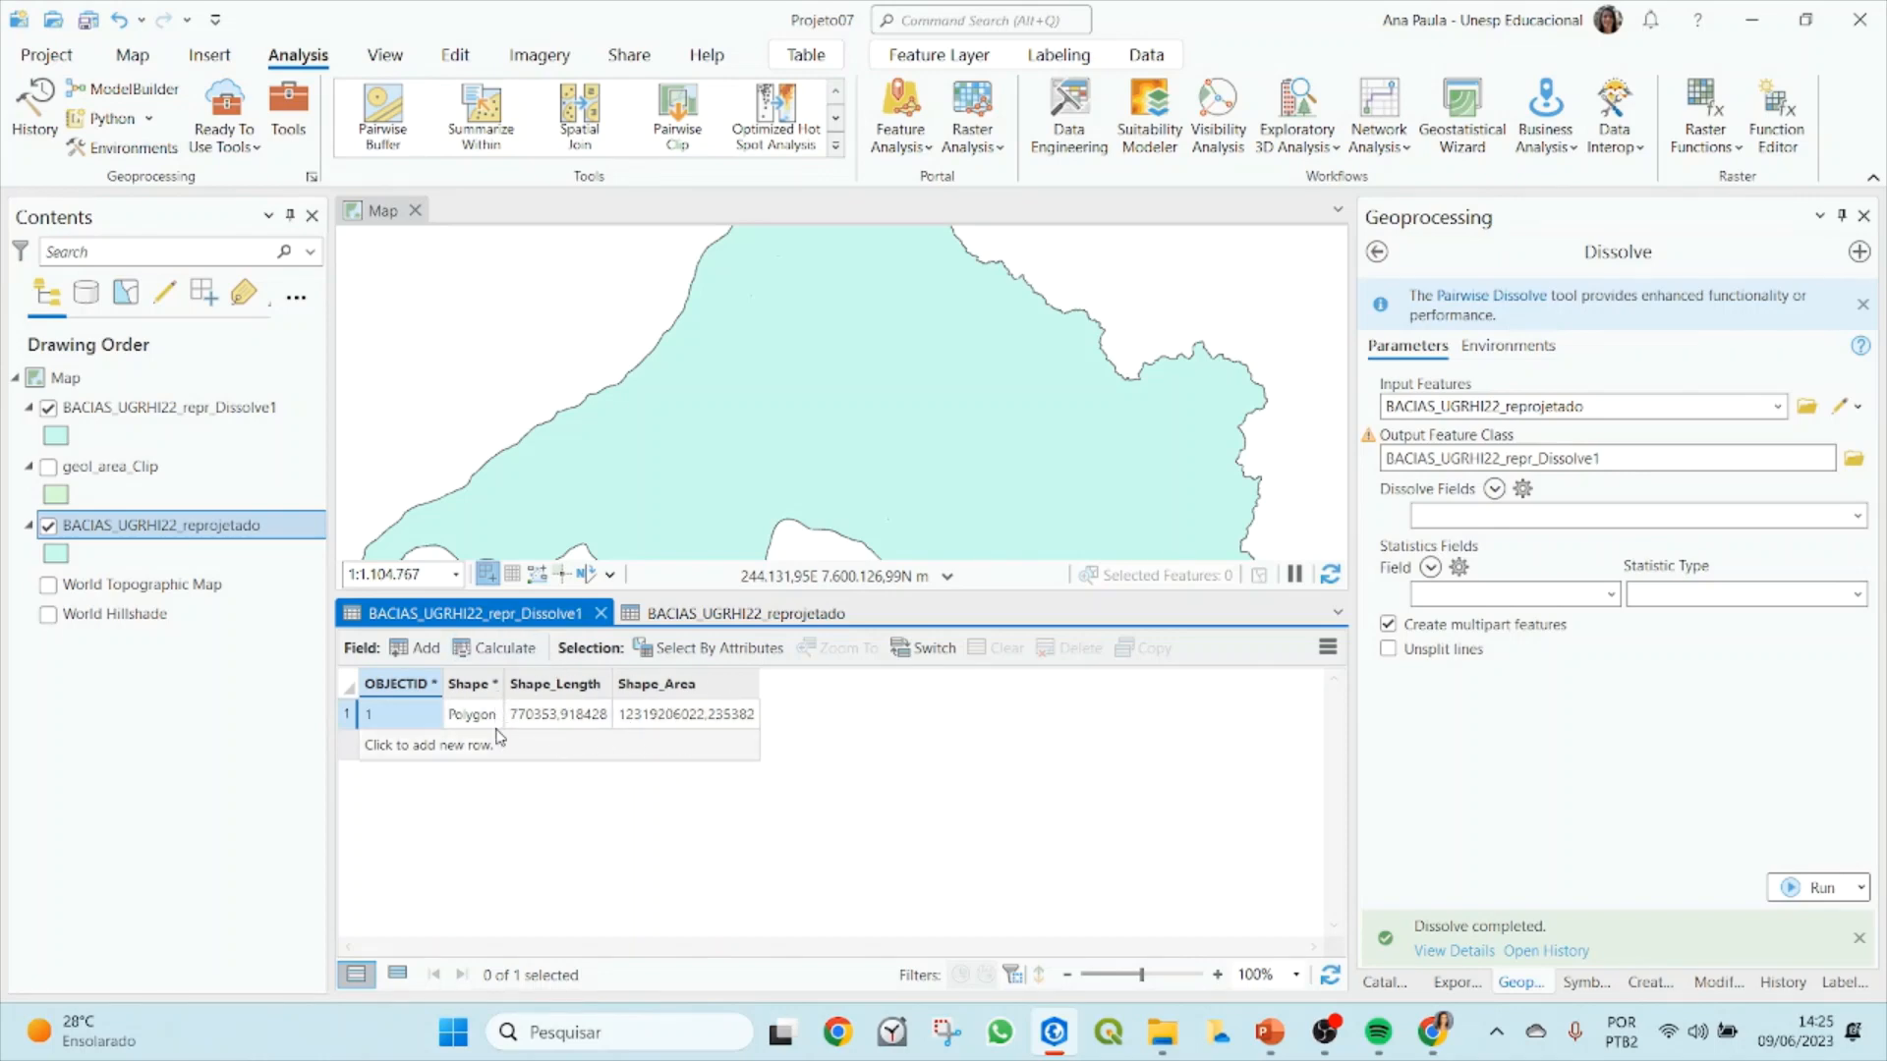
left_click(349, 715)
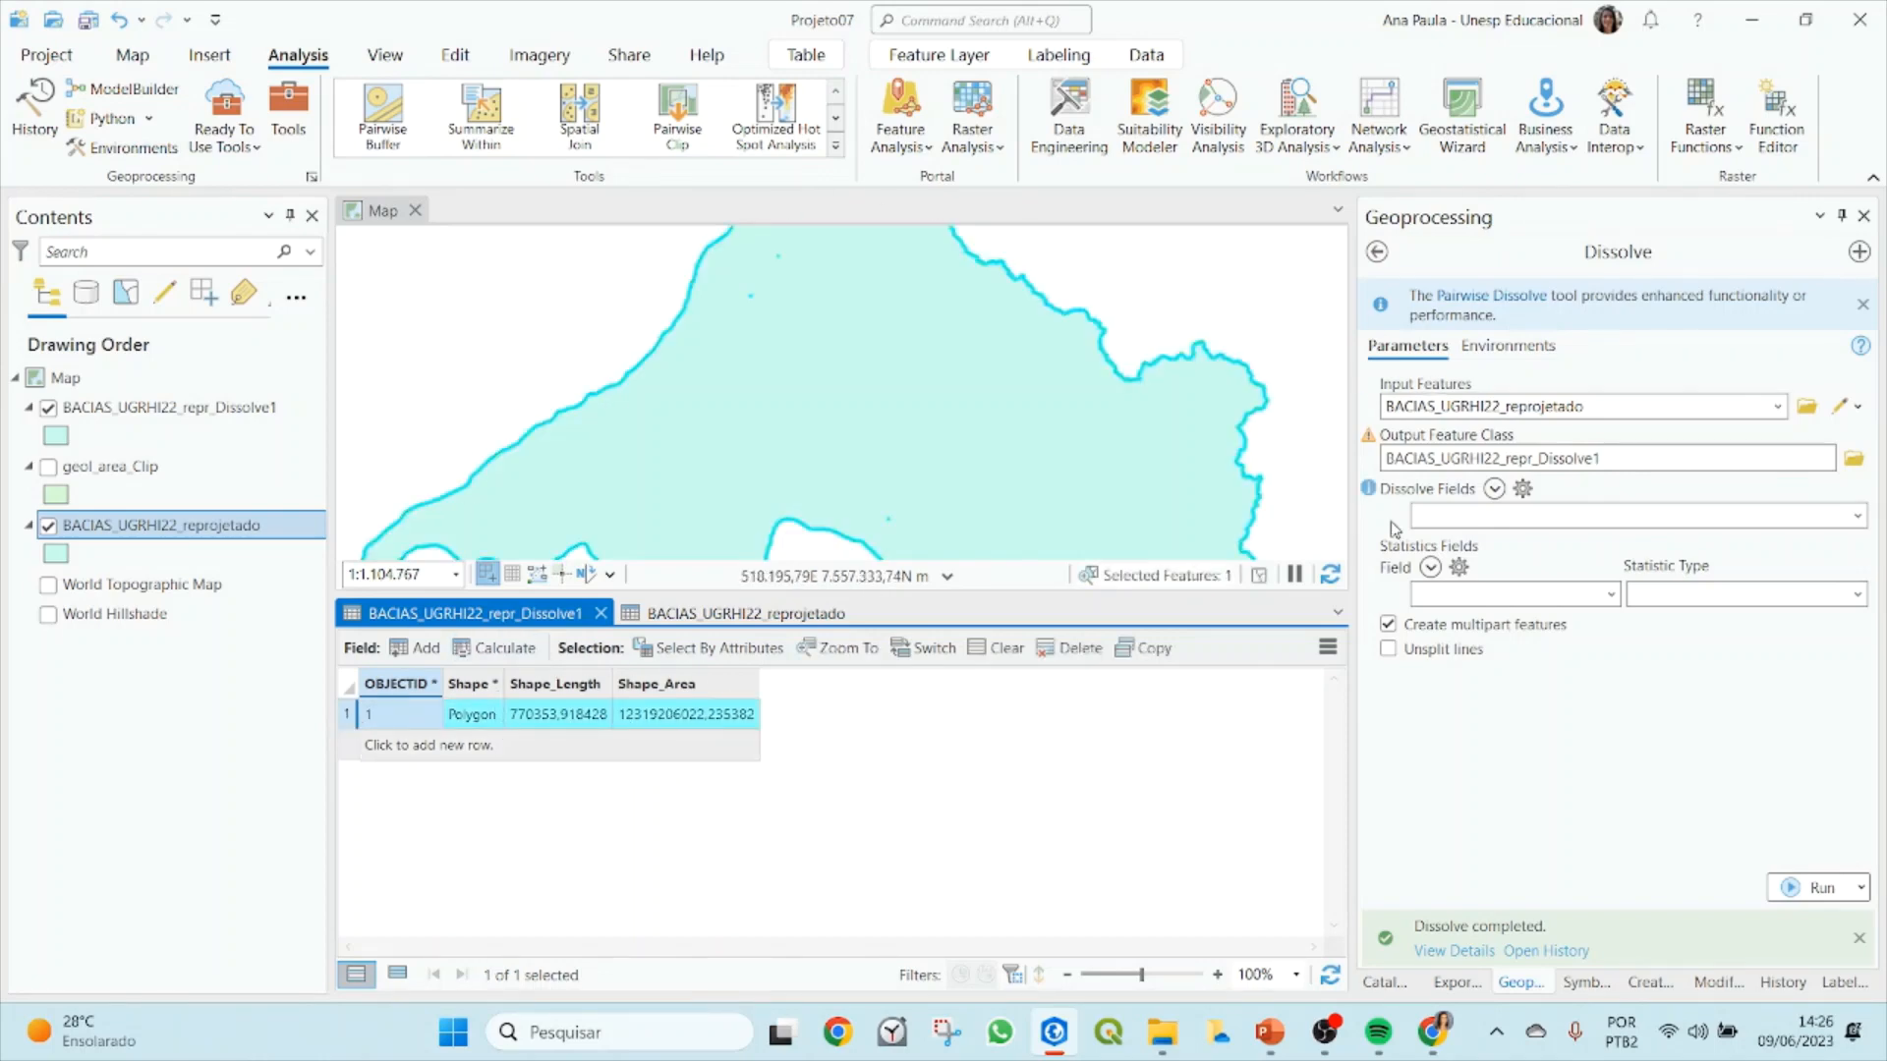
Step: Close both basin attribute tables and clear the feature selection on the map
left_click_drag(1053, 594, 1054, 700)
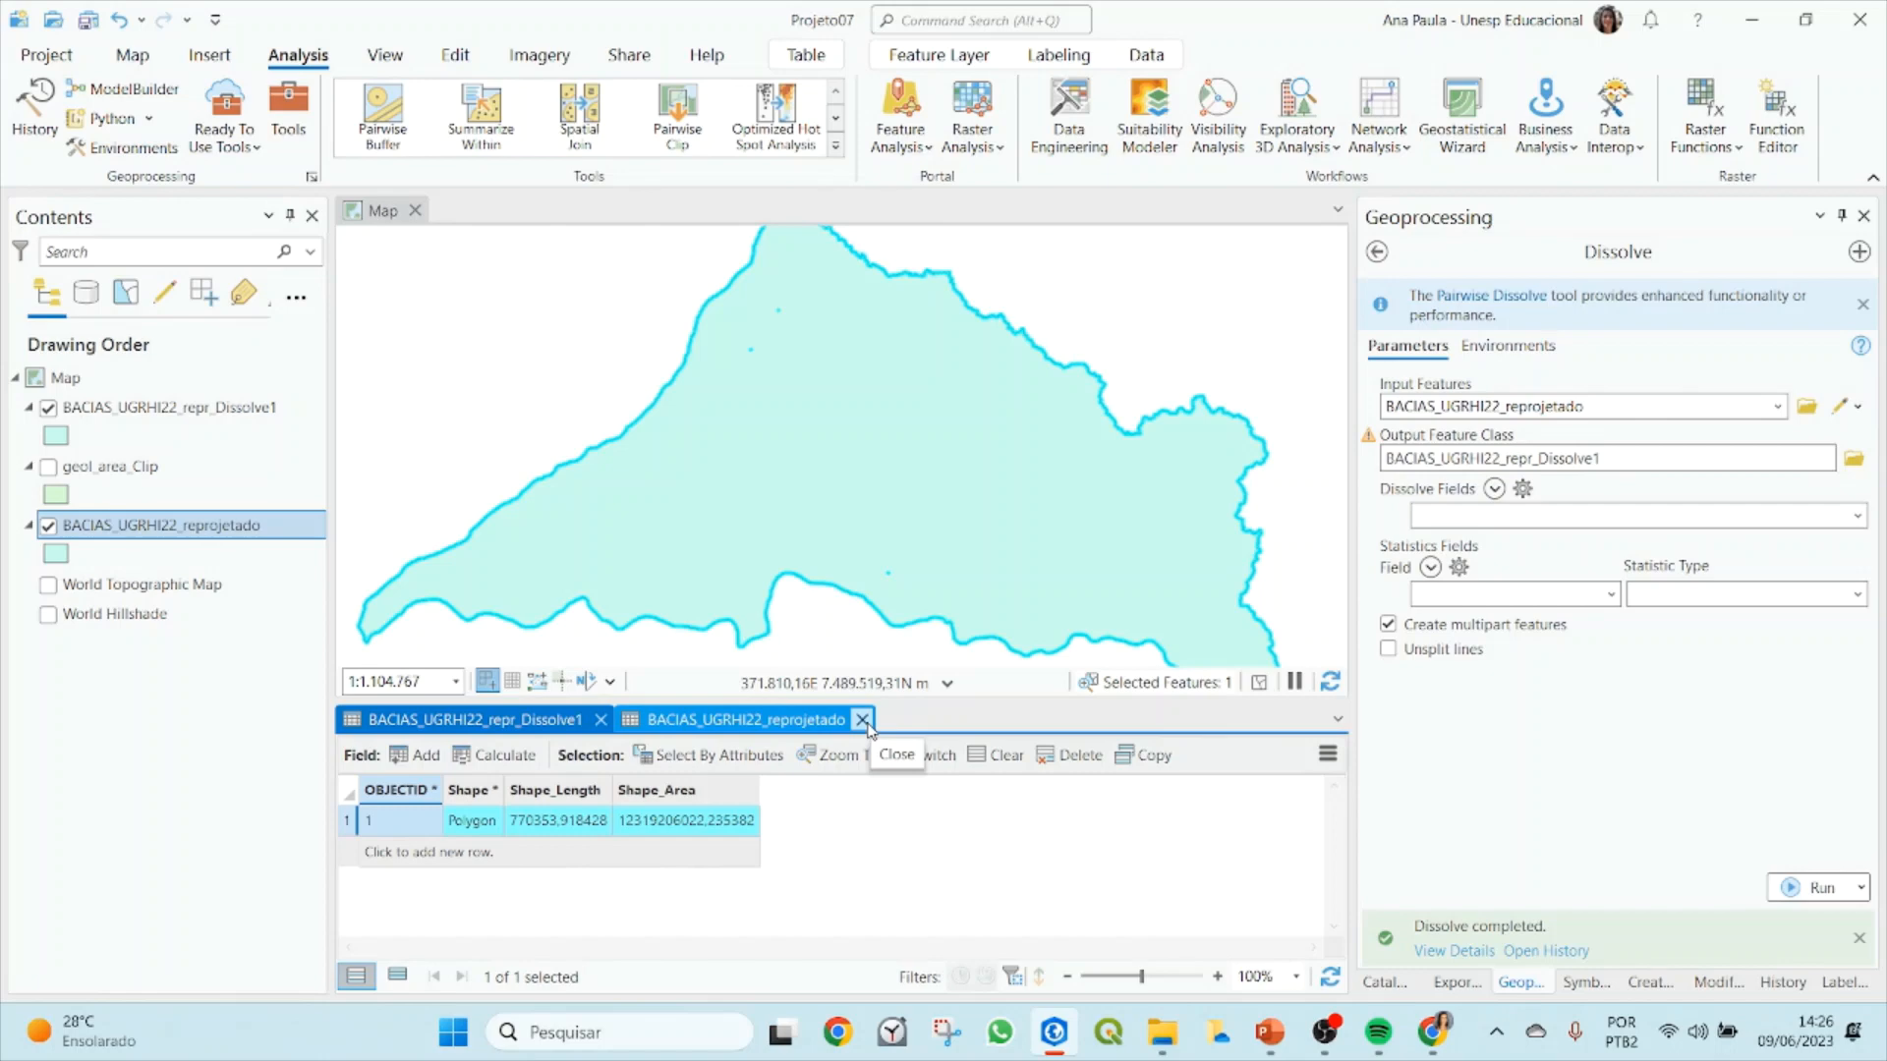
left_click(863, 720)
left_click(600, 719)
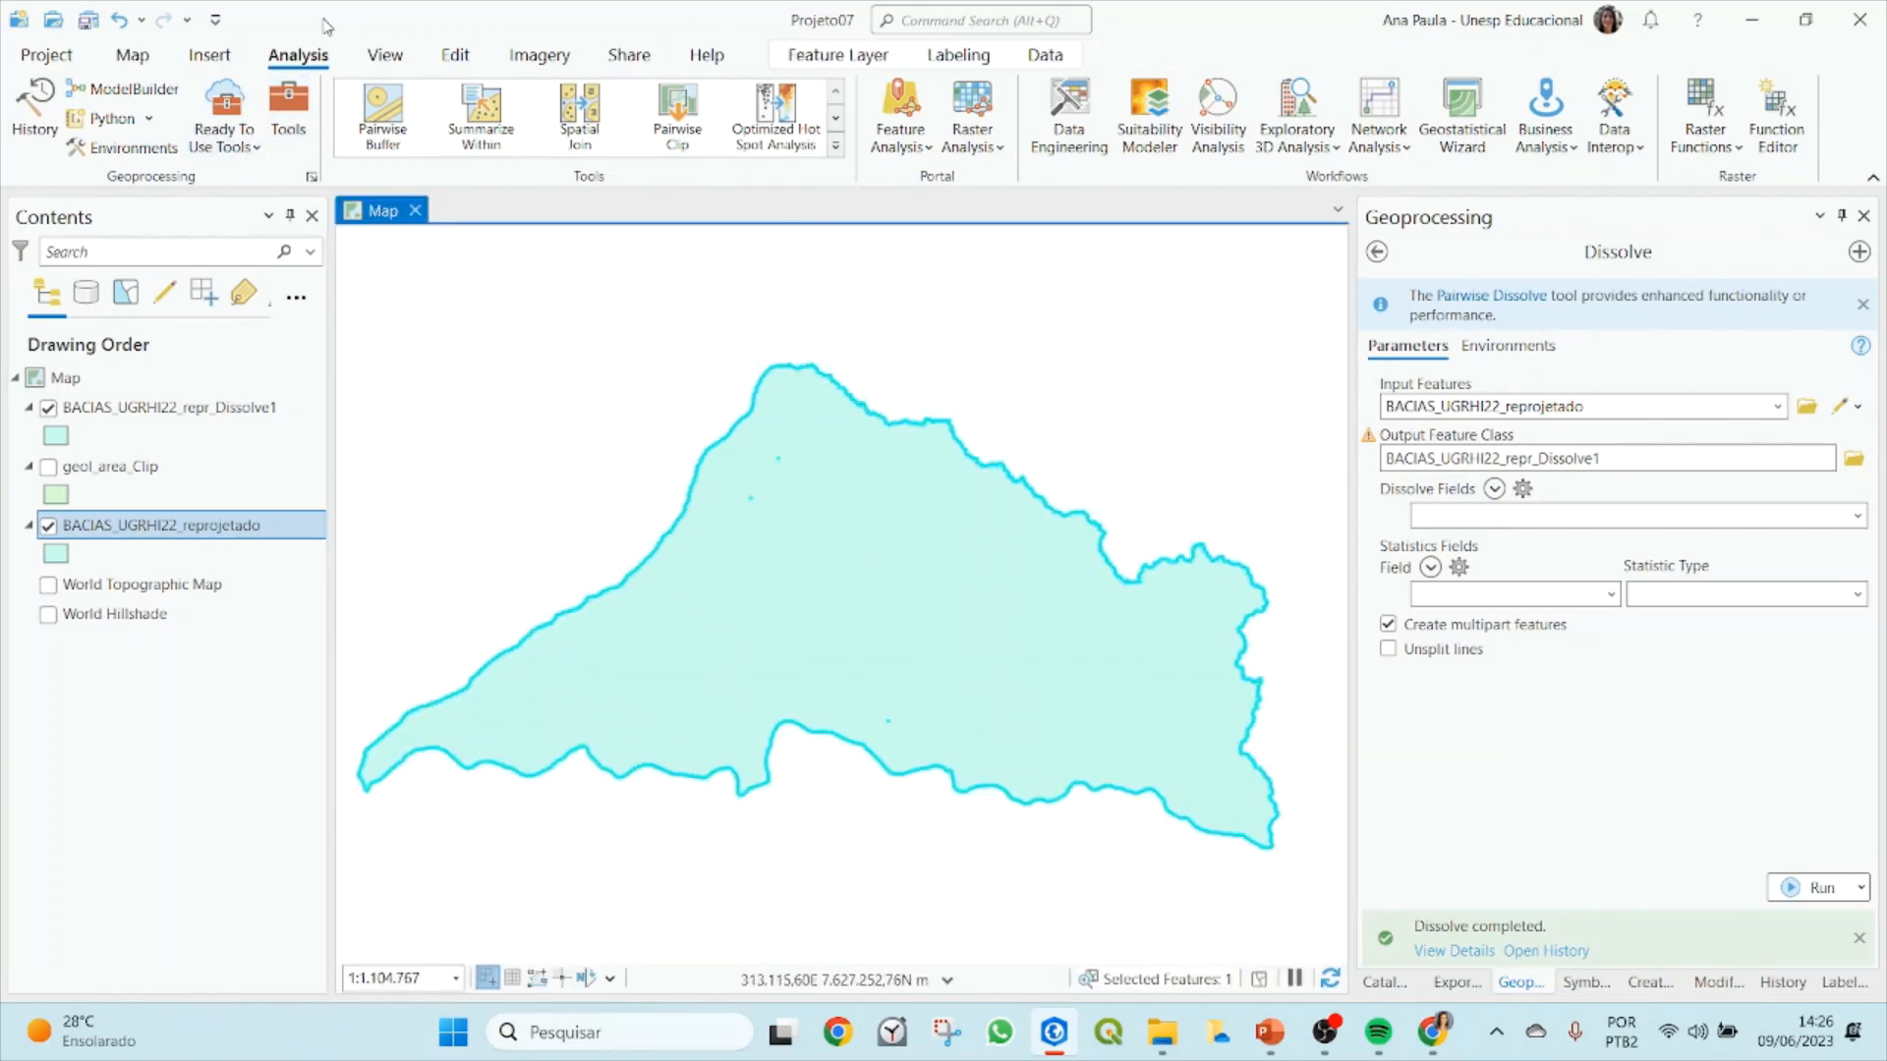
left_click(133, 55)
left_click(941, 118)
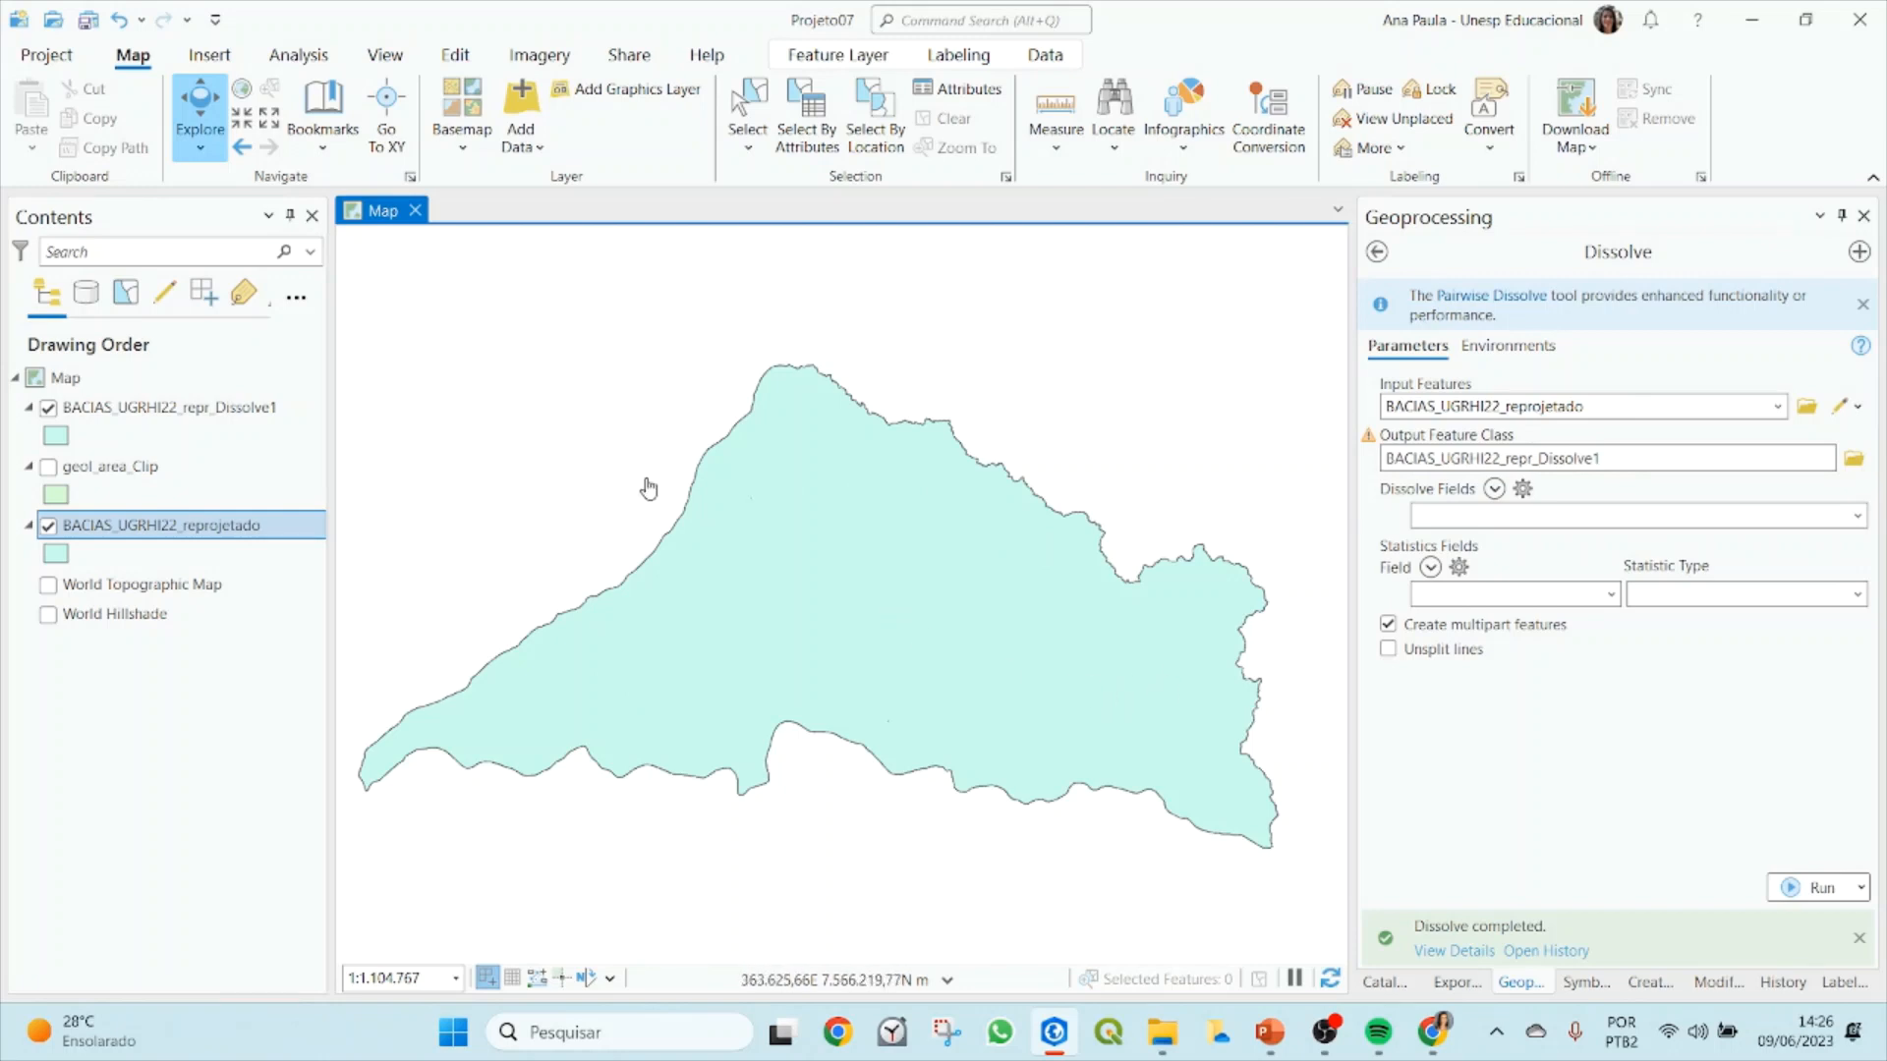
Step: Hide BACIAS_UGRHI22_reprojetado, show geol_area_Clip, and place the dissolved basin layer beneath it in the drawing order
left_click(48, 409)
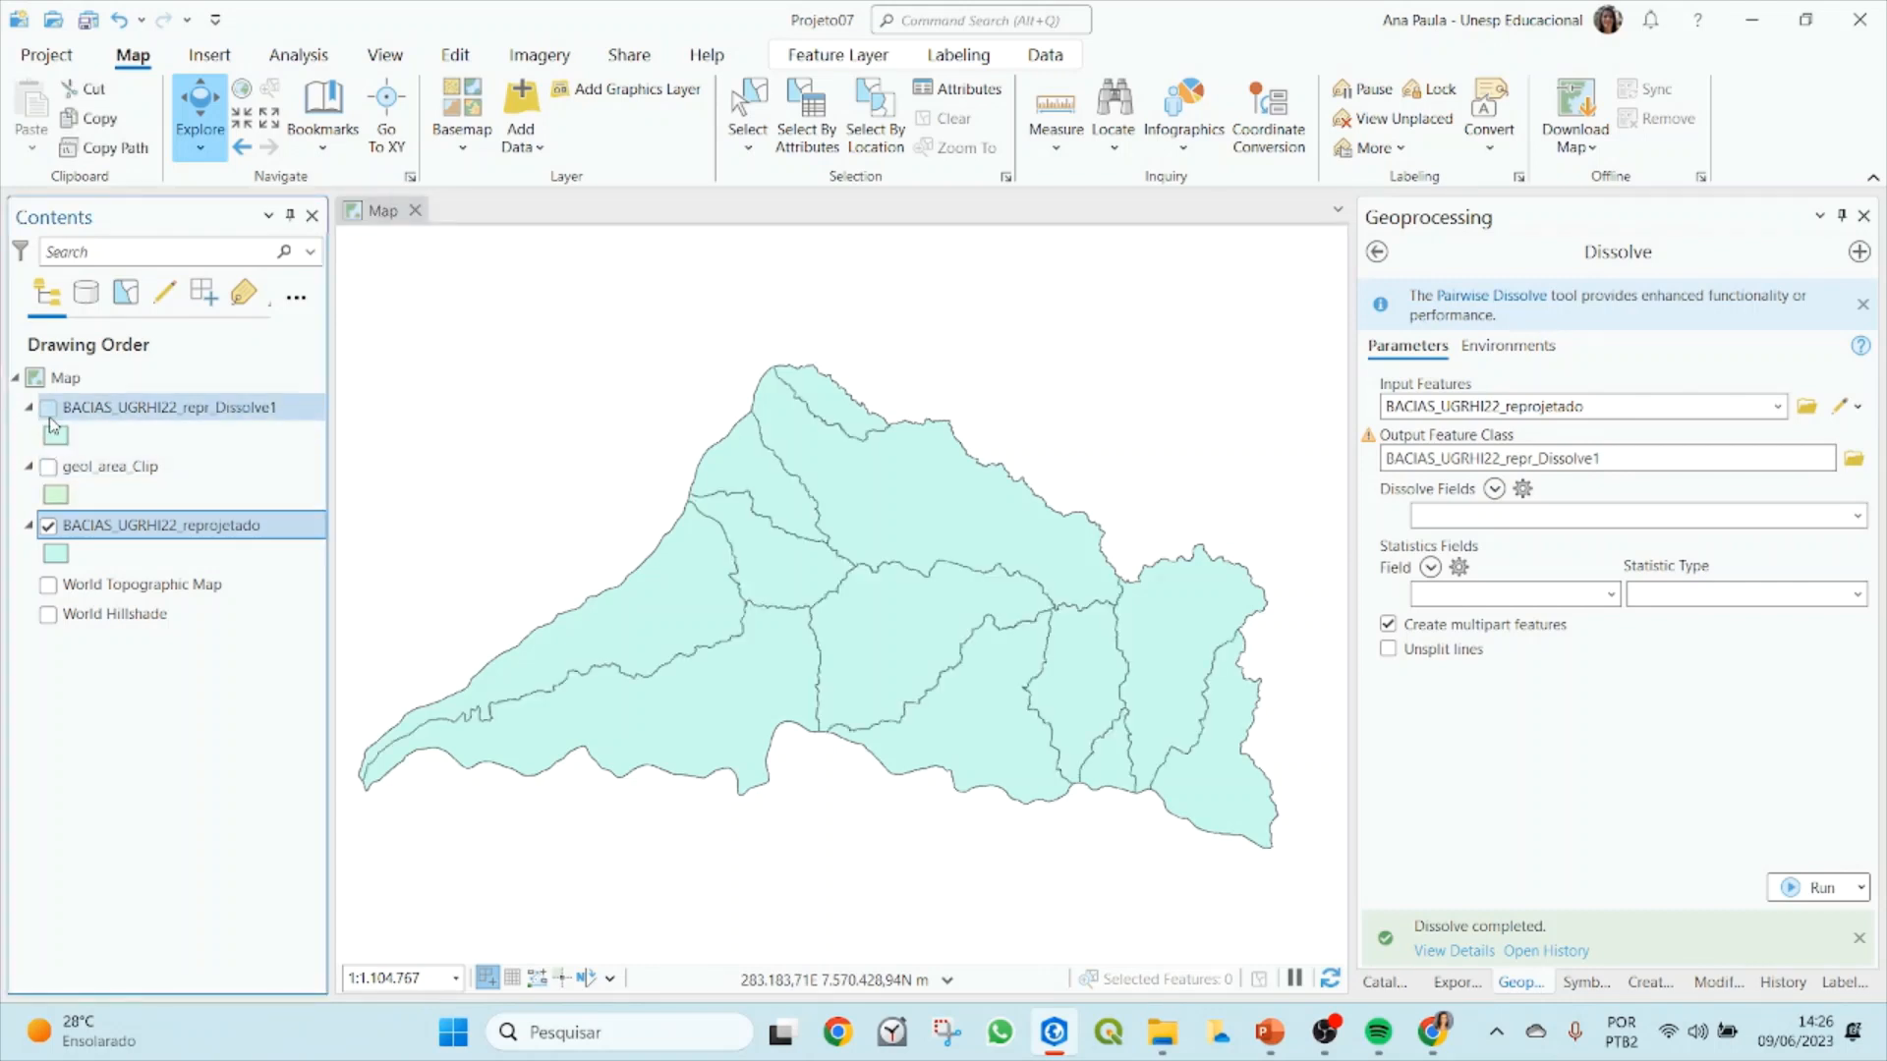
left_click(48, 408)
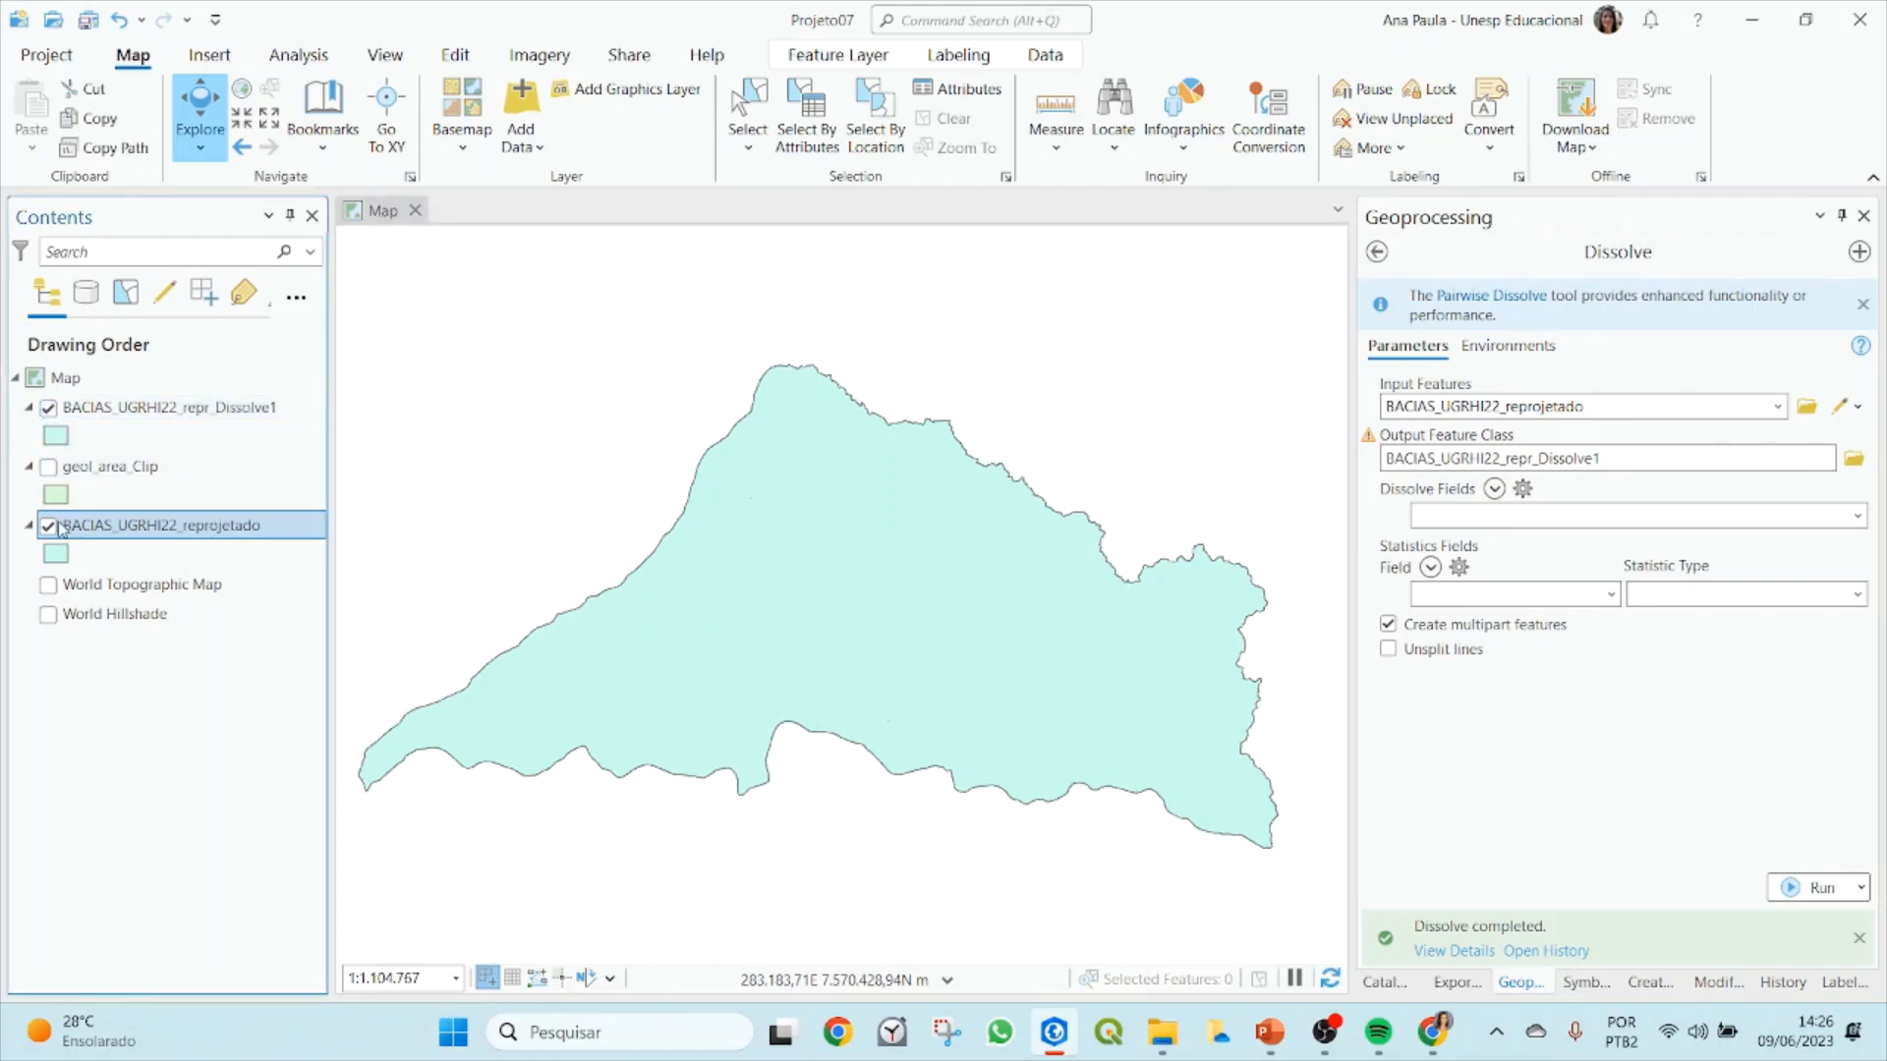
left_click(48, 526)
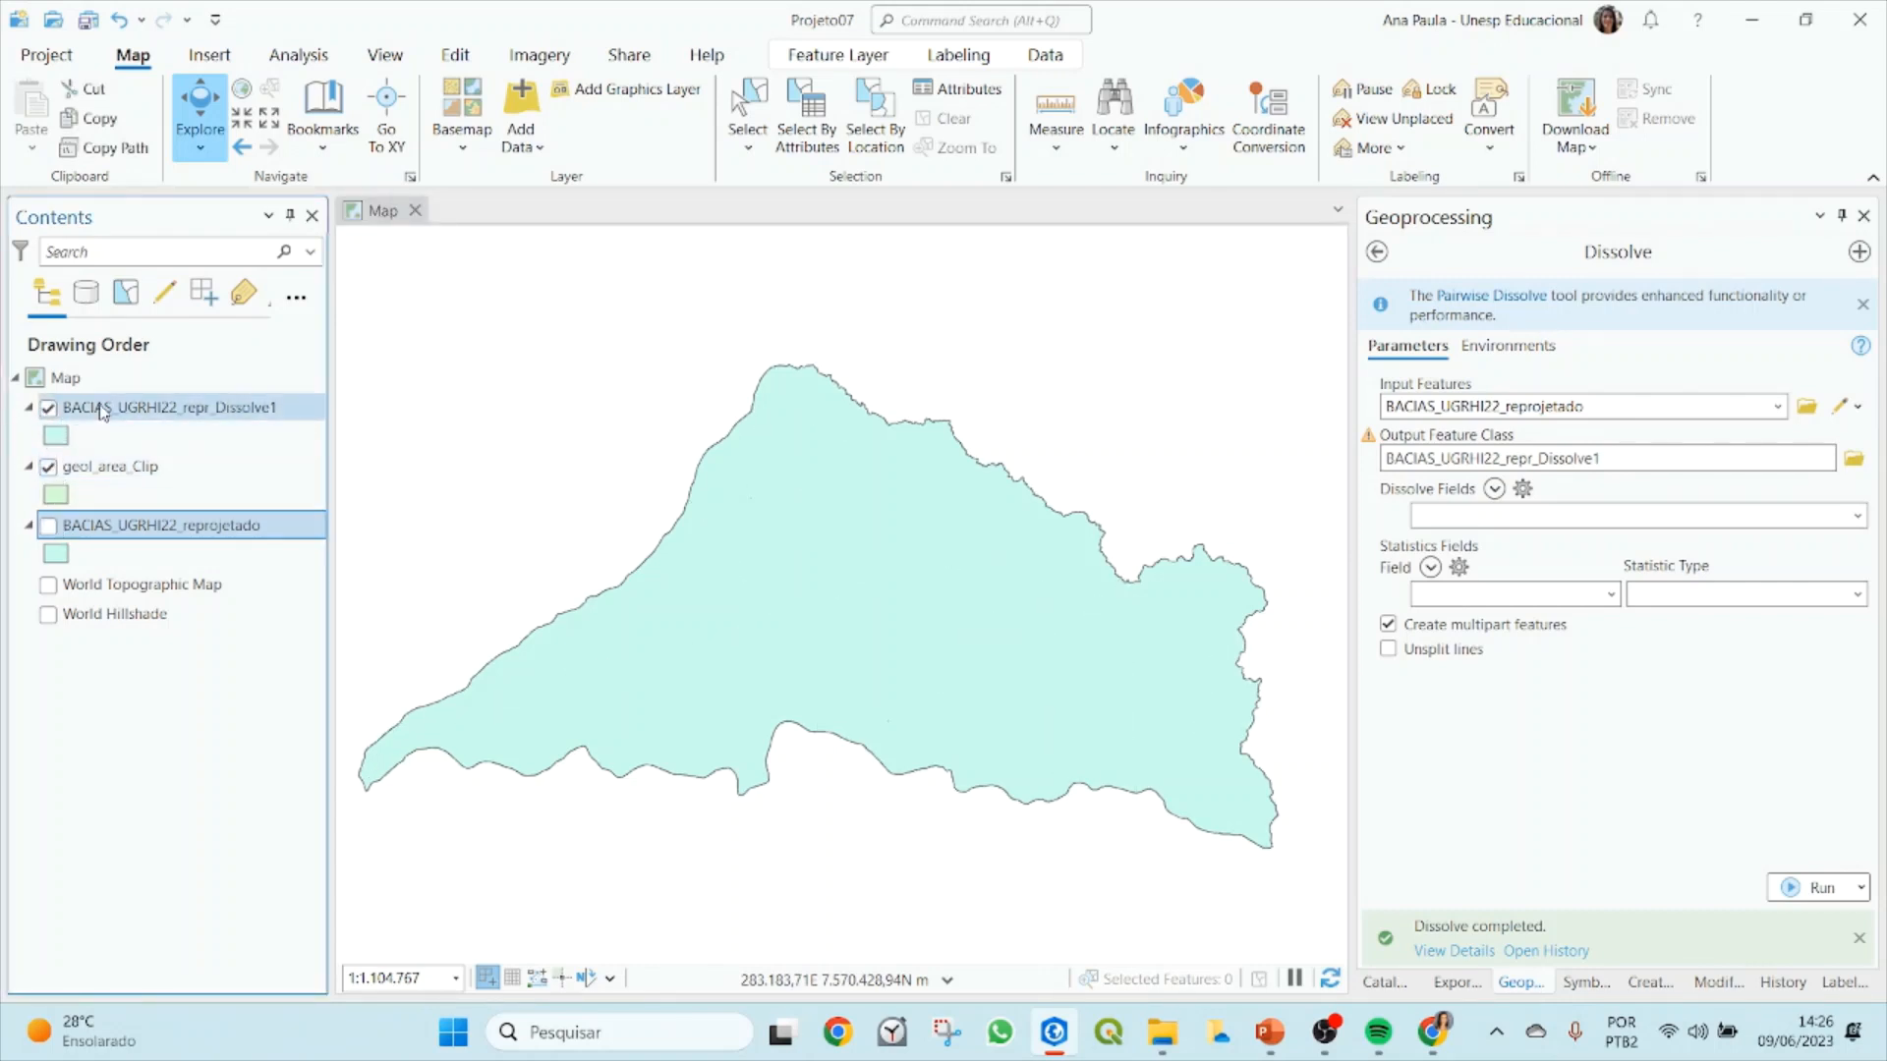
left_click_drag(104, 413, 106, 516)
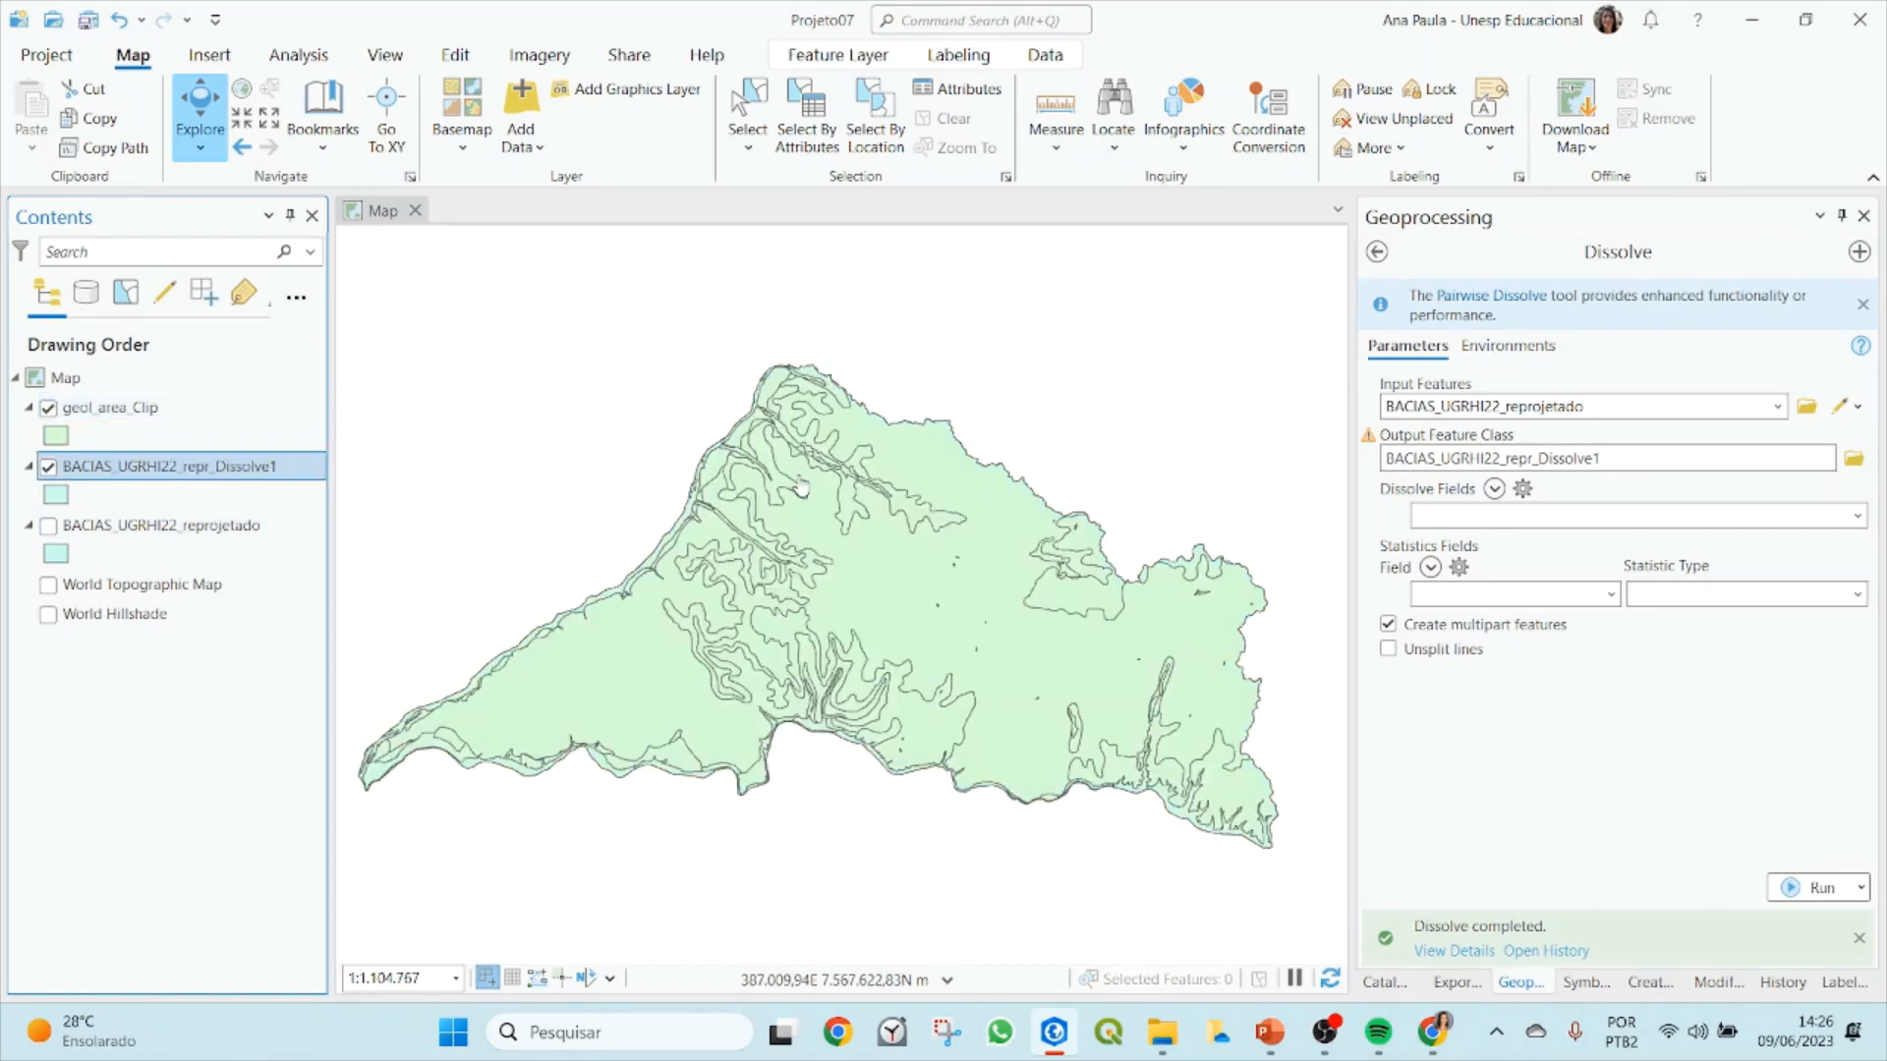
Step: Examine the repeated unit names in the nm_unidade field of the geol_area_Clip attribute table, and close the table
right_click(127, 418)
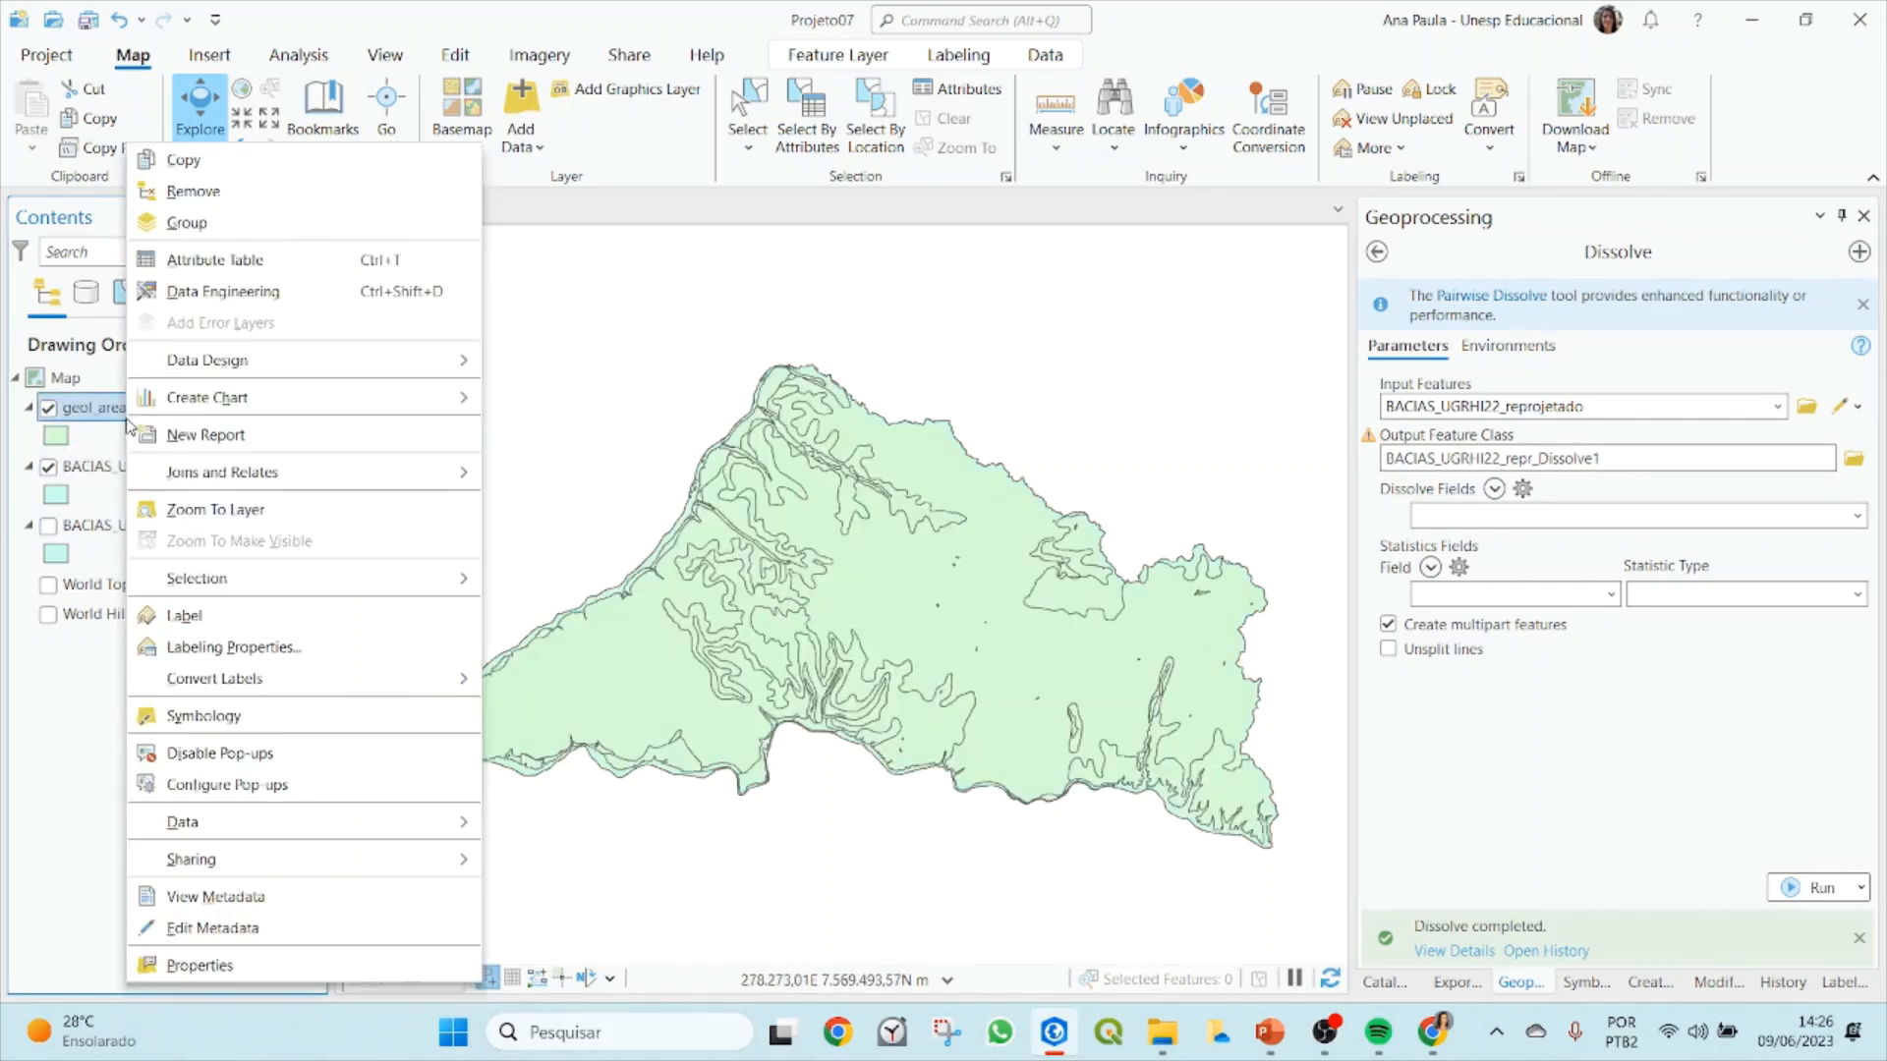
left_click(214, 260)
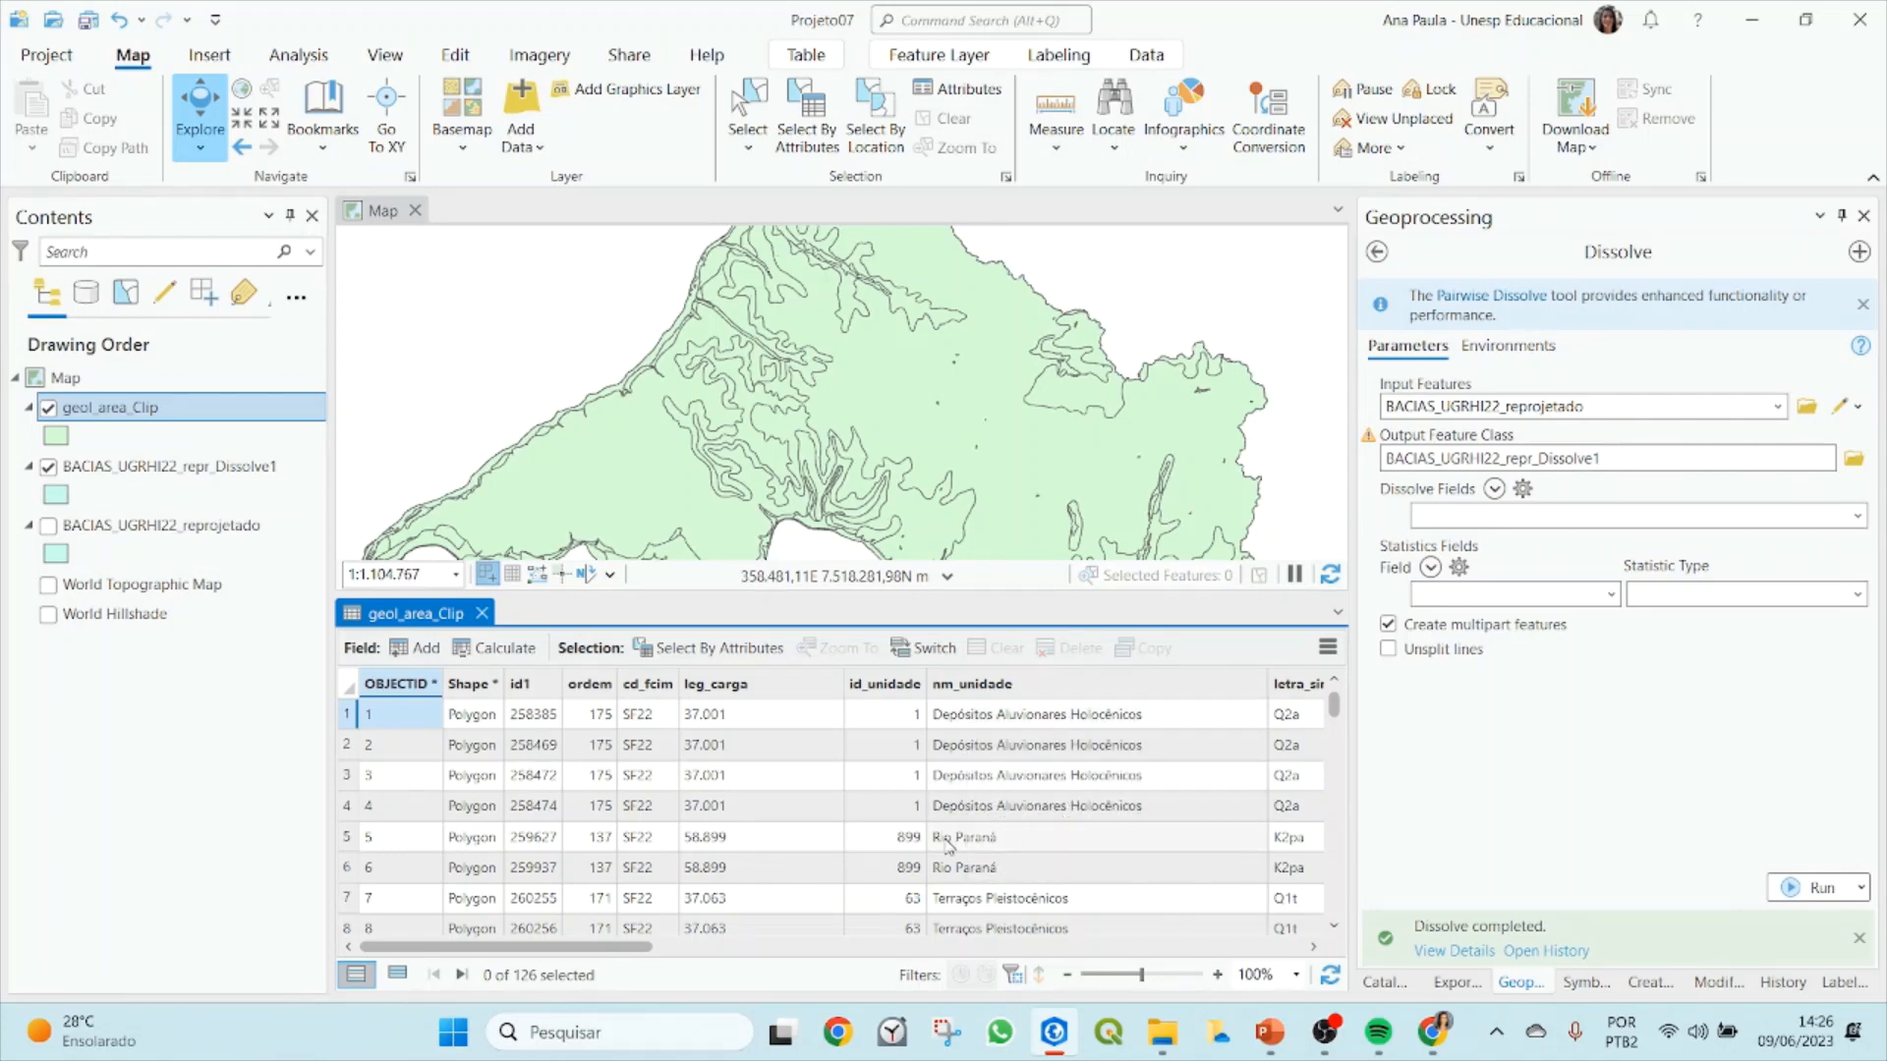
scroll(1056, 877, "down", 3)
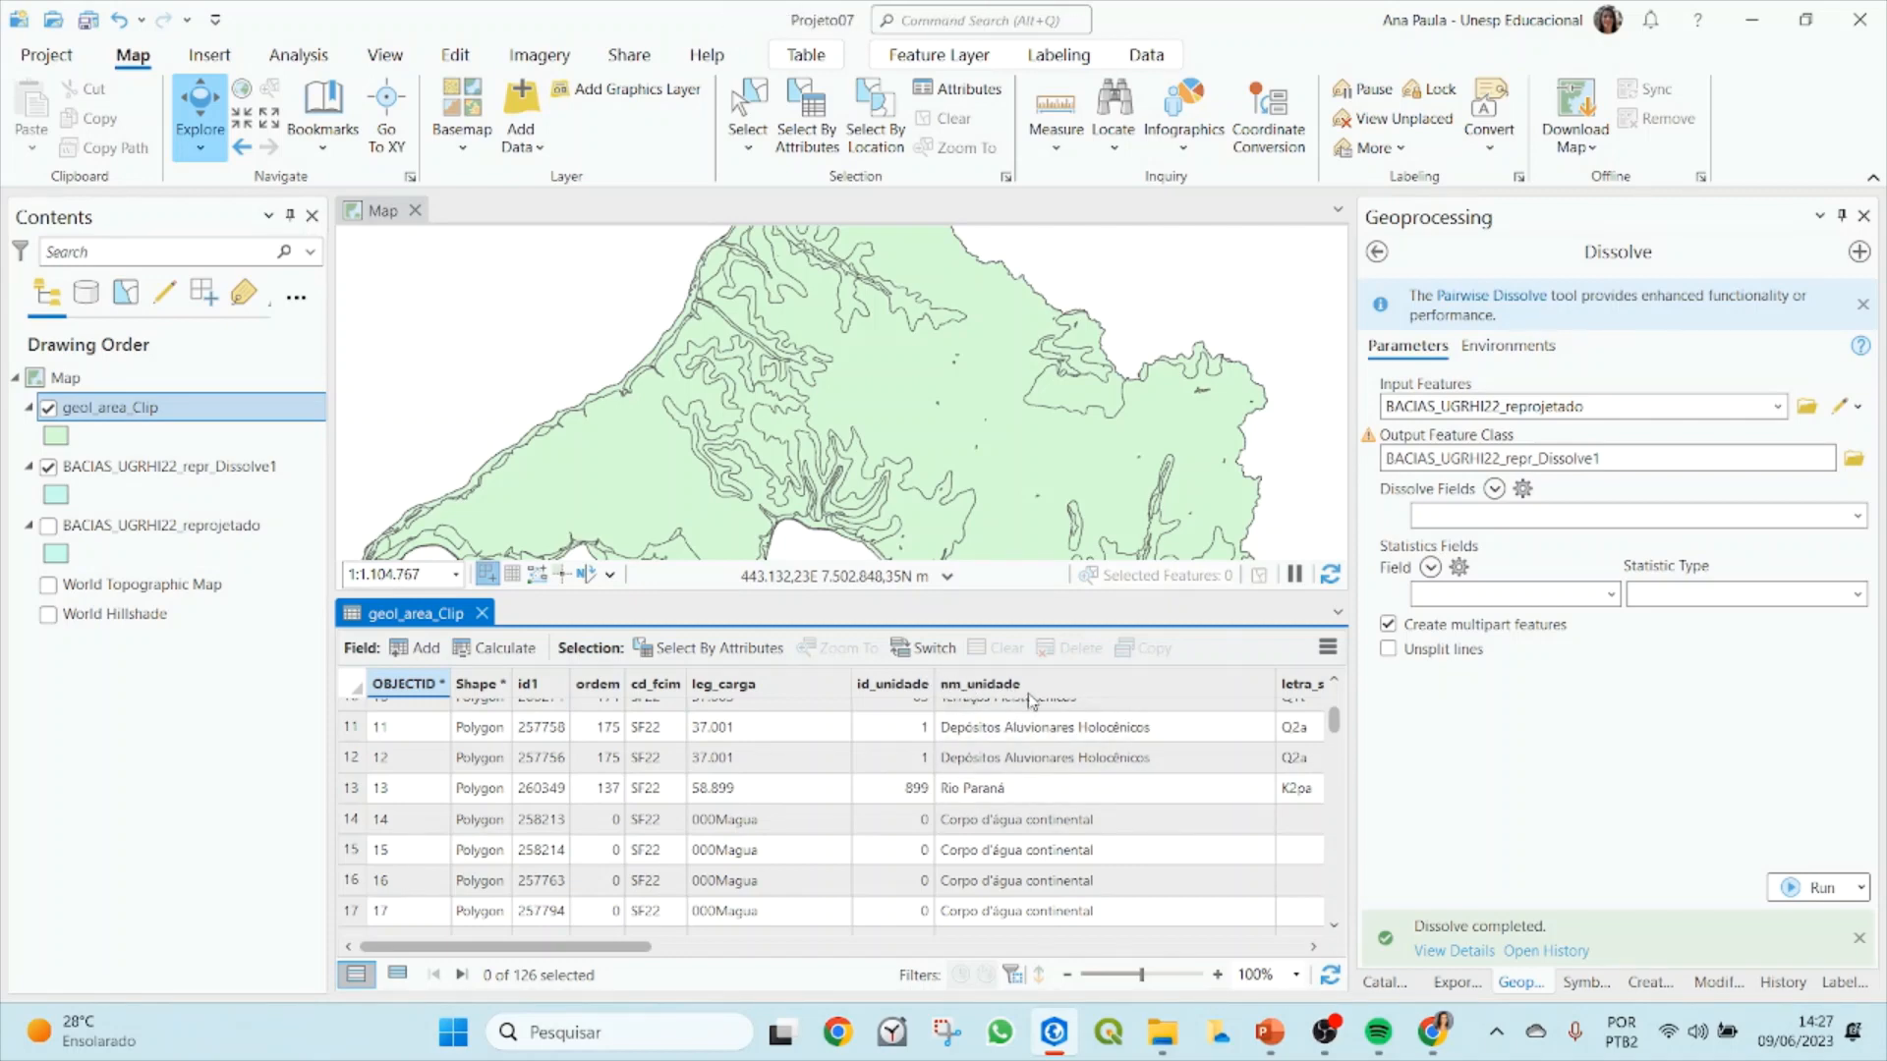
scroll(1099, 862, "down", 5)
scroll(1099, 863, "down", 10)
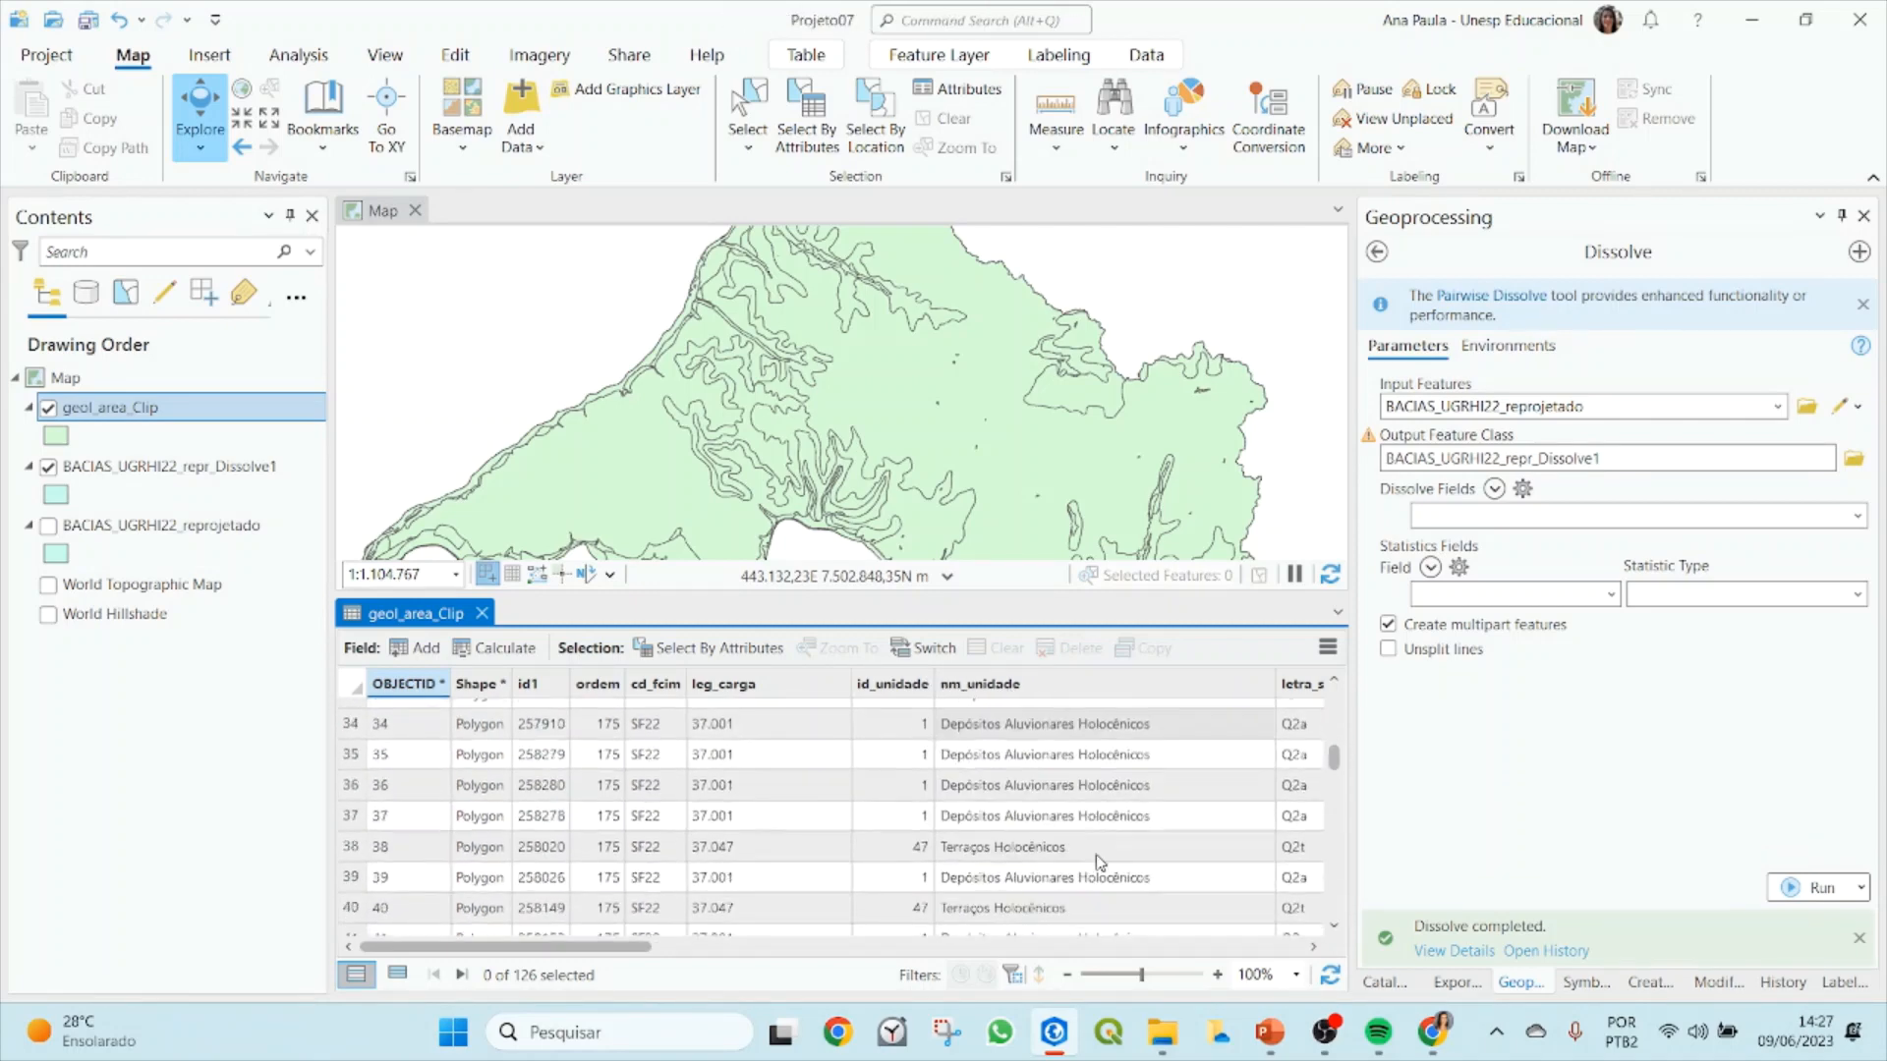
scroll(1098, 861, "down", 2)
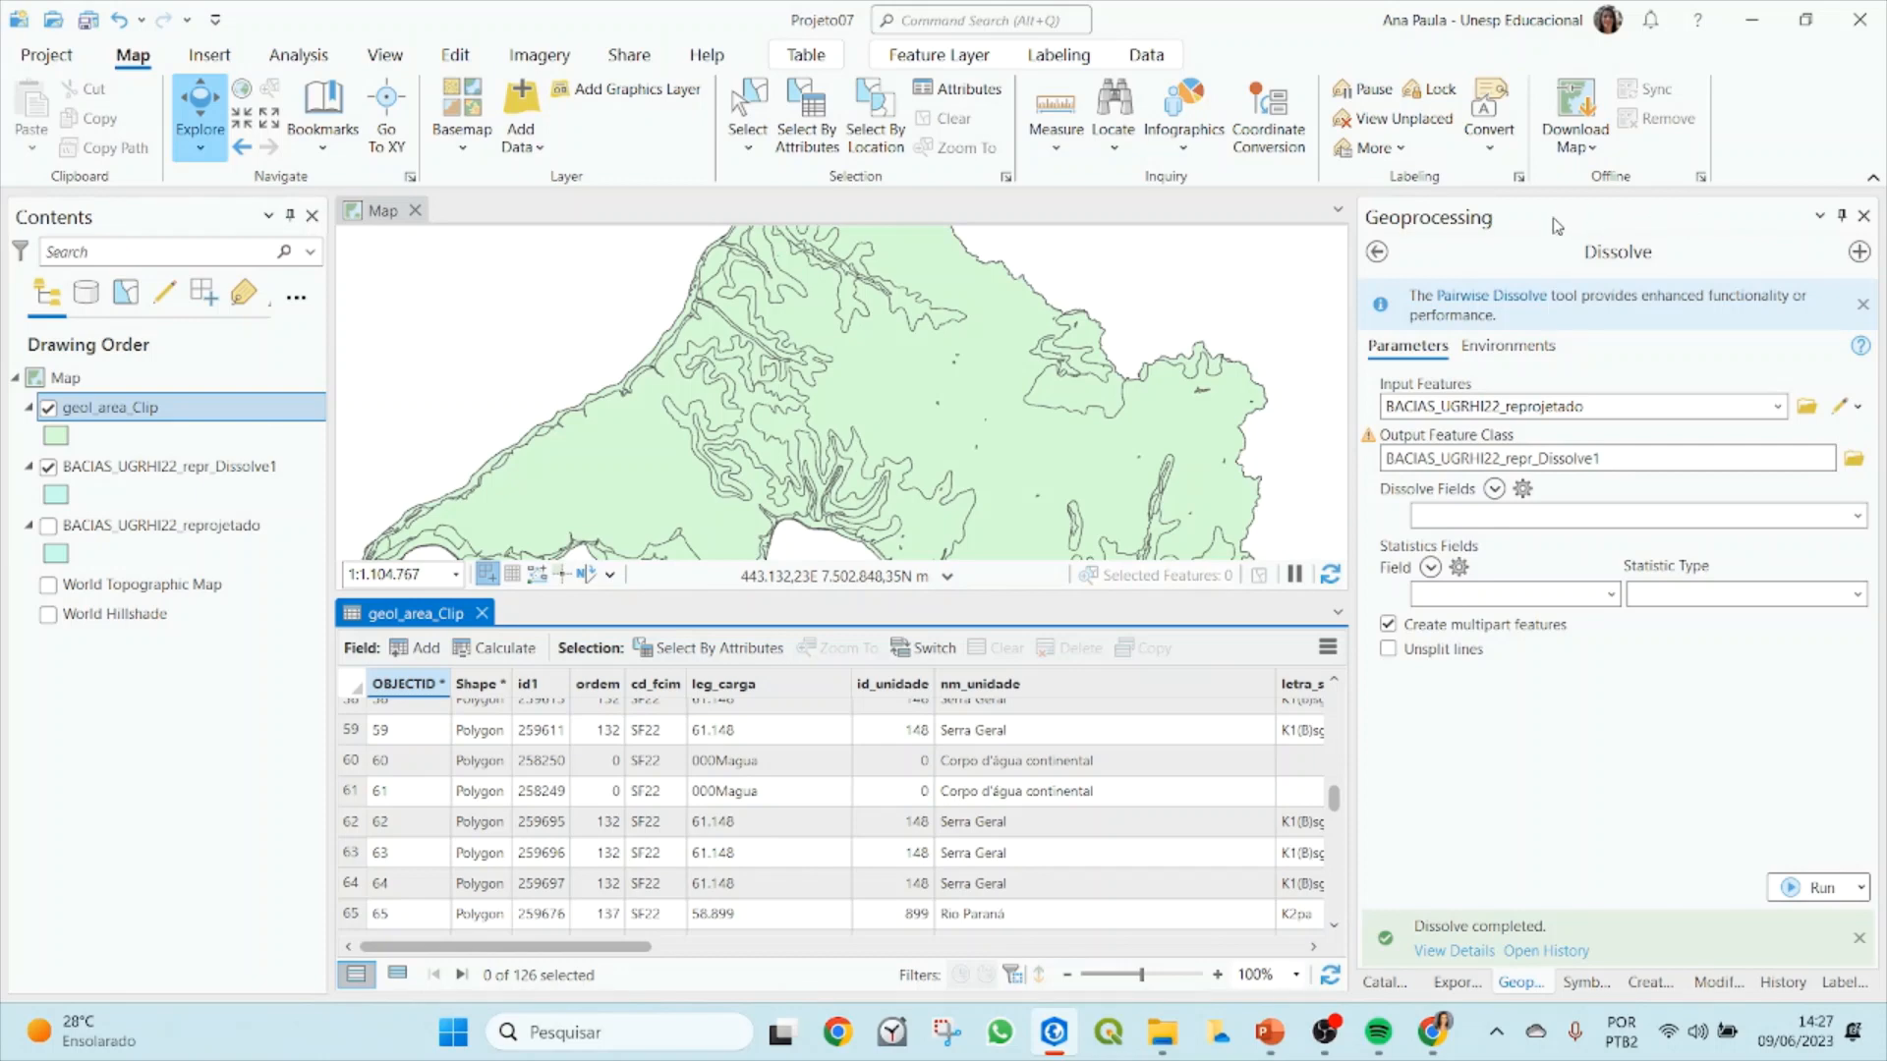
left_click(482, 613)
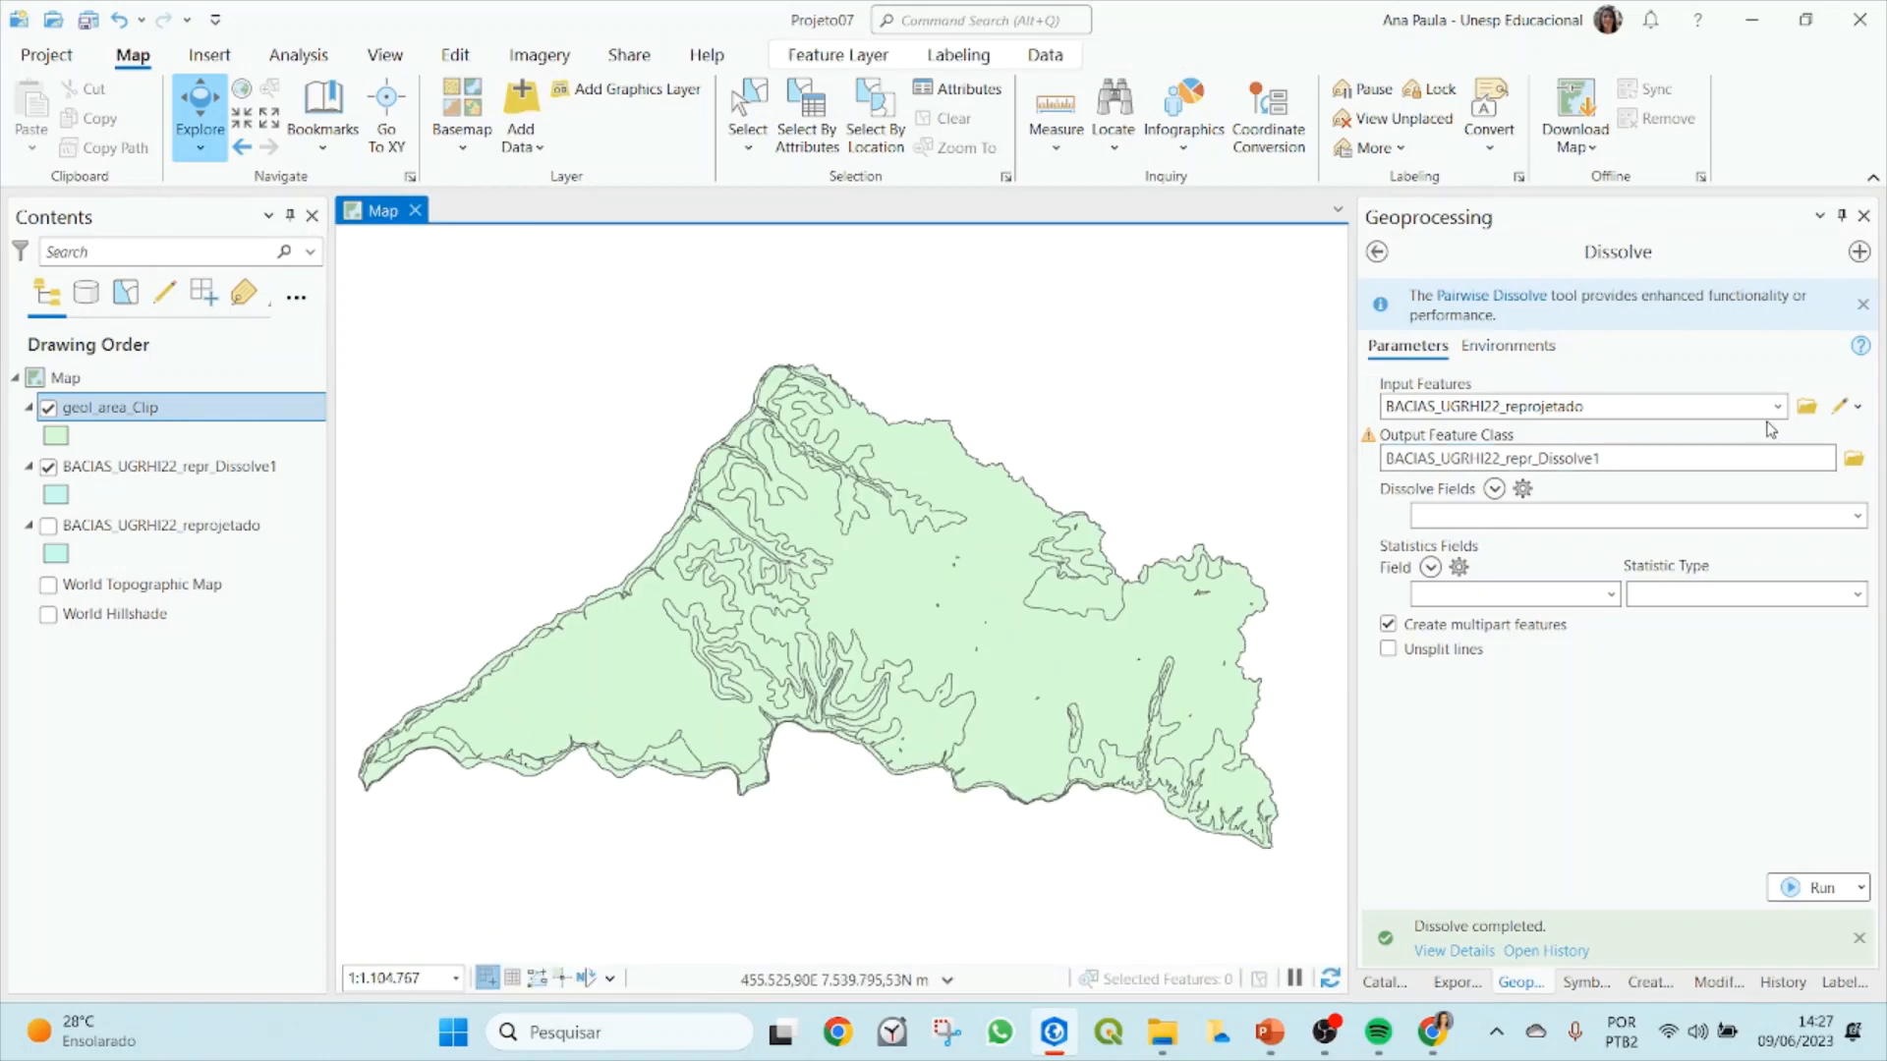
Step: Set geol_area_Clip as the Dissolve input and name the output feature class geol_area_Clip_Dissolve1 in Projeto07.gdb
left_click(1421, 406)
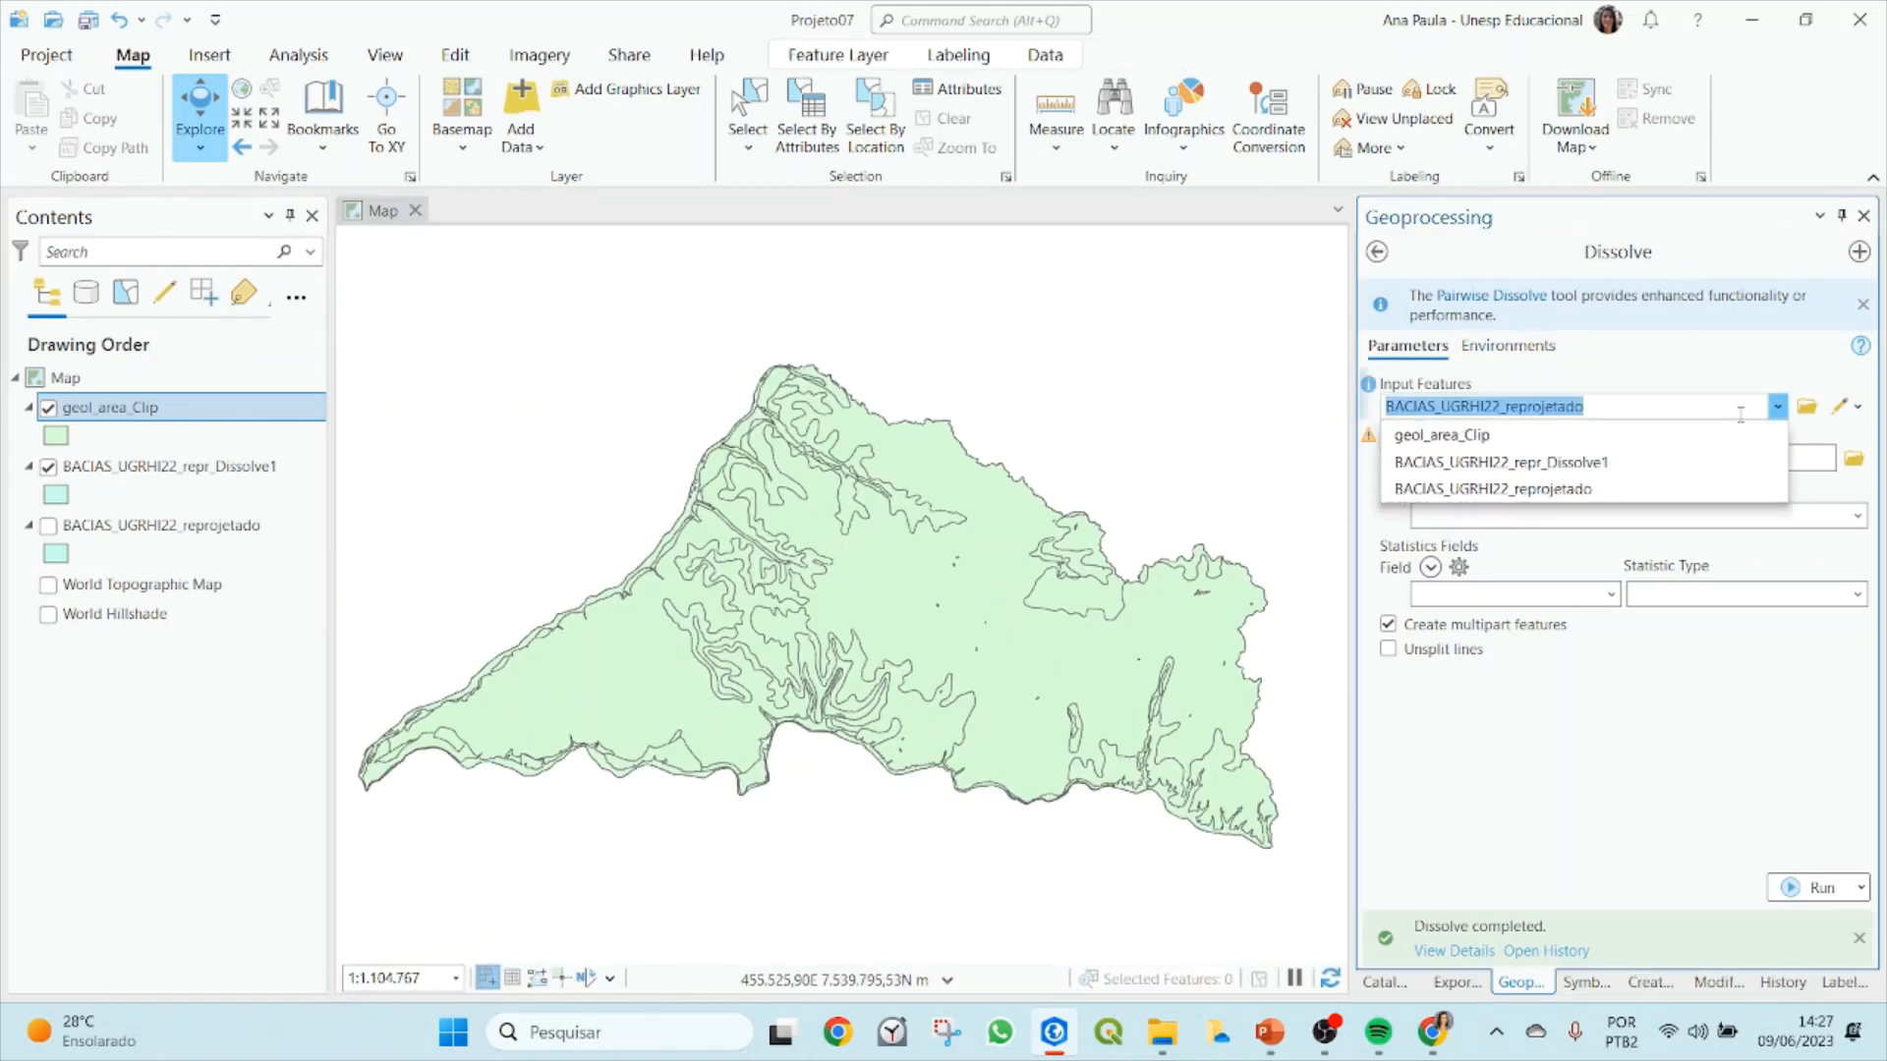
left_click(1424, 436)
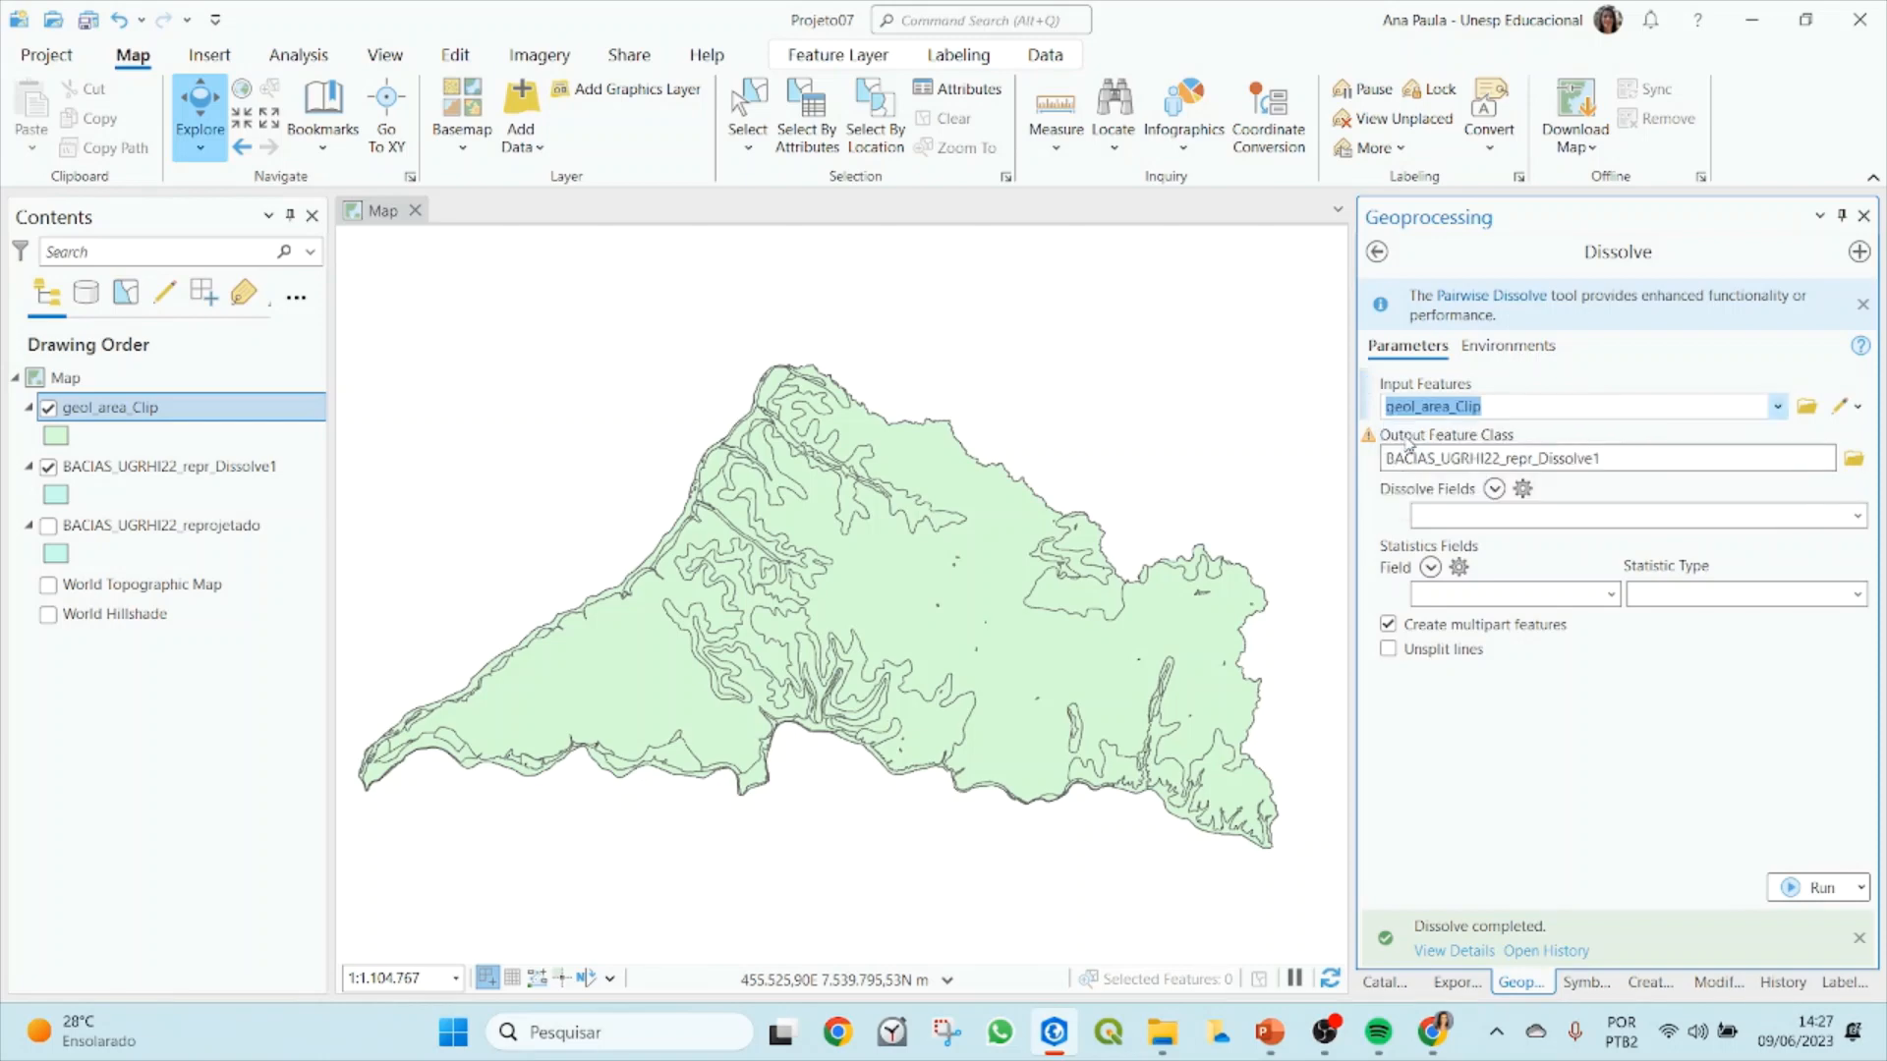
left_click(1756, 458)
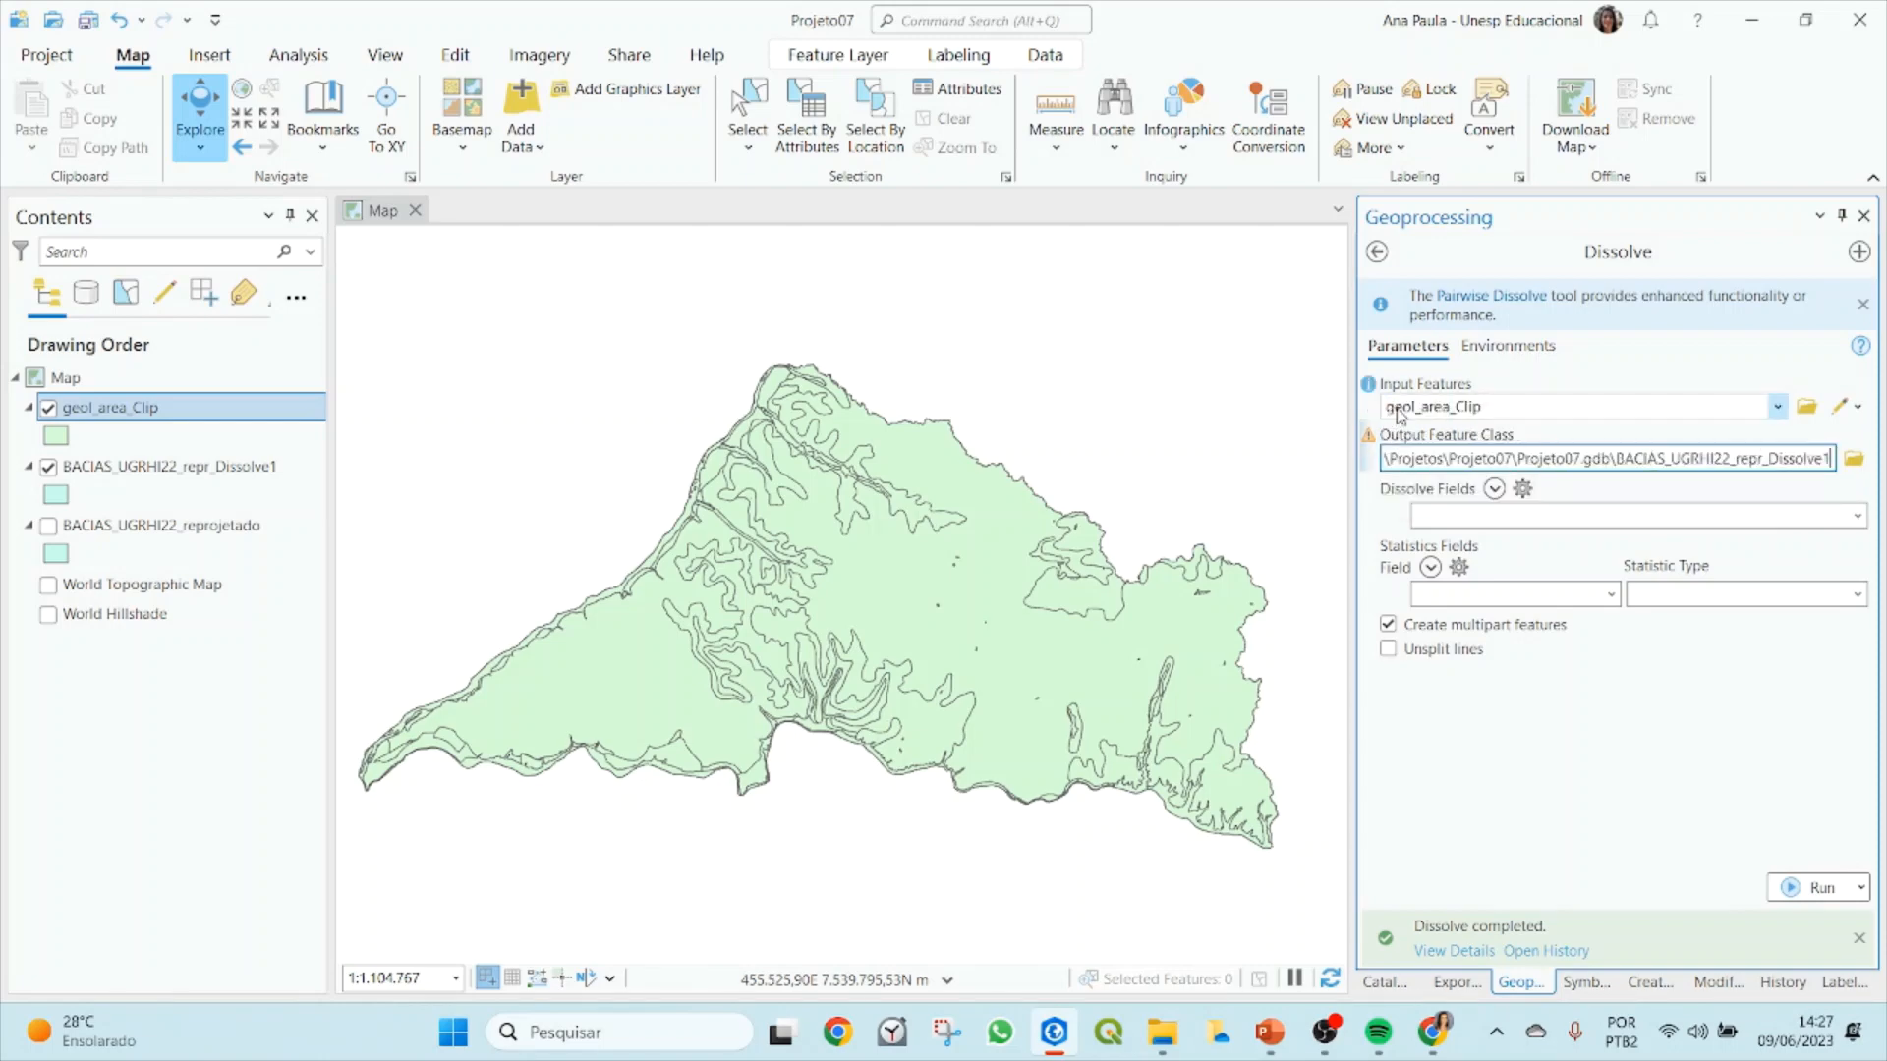
left_click_drag(1392, 406, 1477, 406)
key("ctrl+c")
left_click_drag(1705, 455, 1775, 449)
left_click(1685, 458)
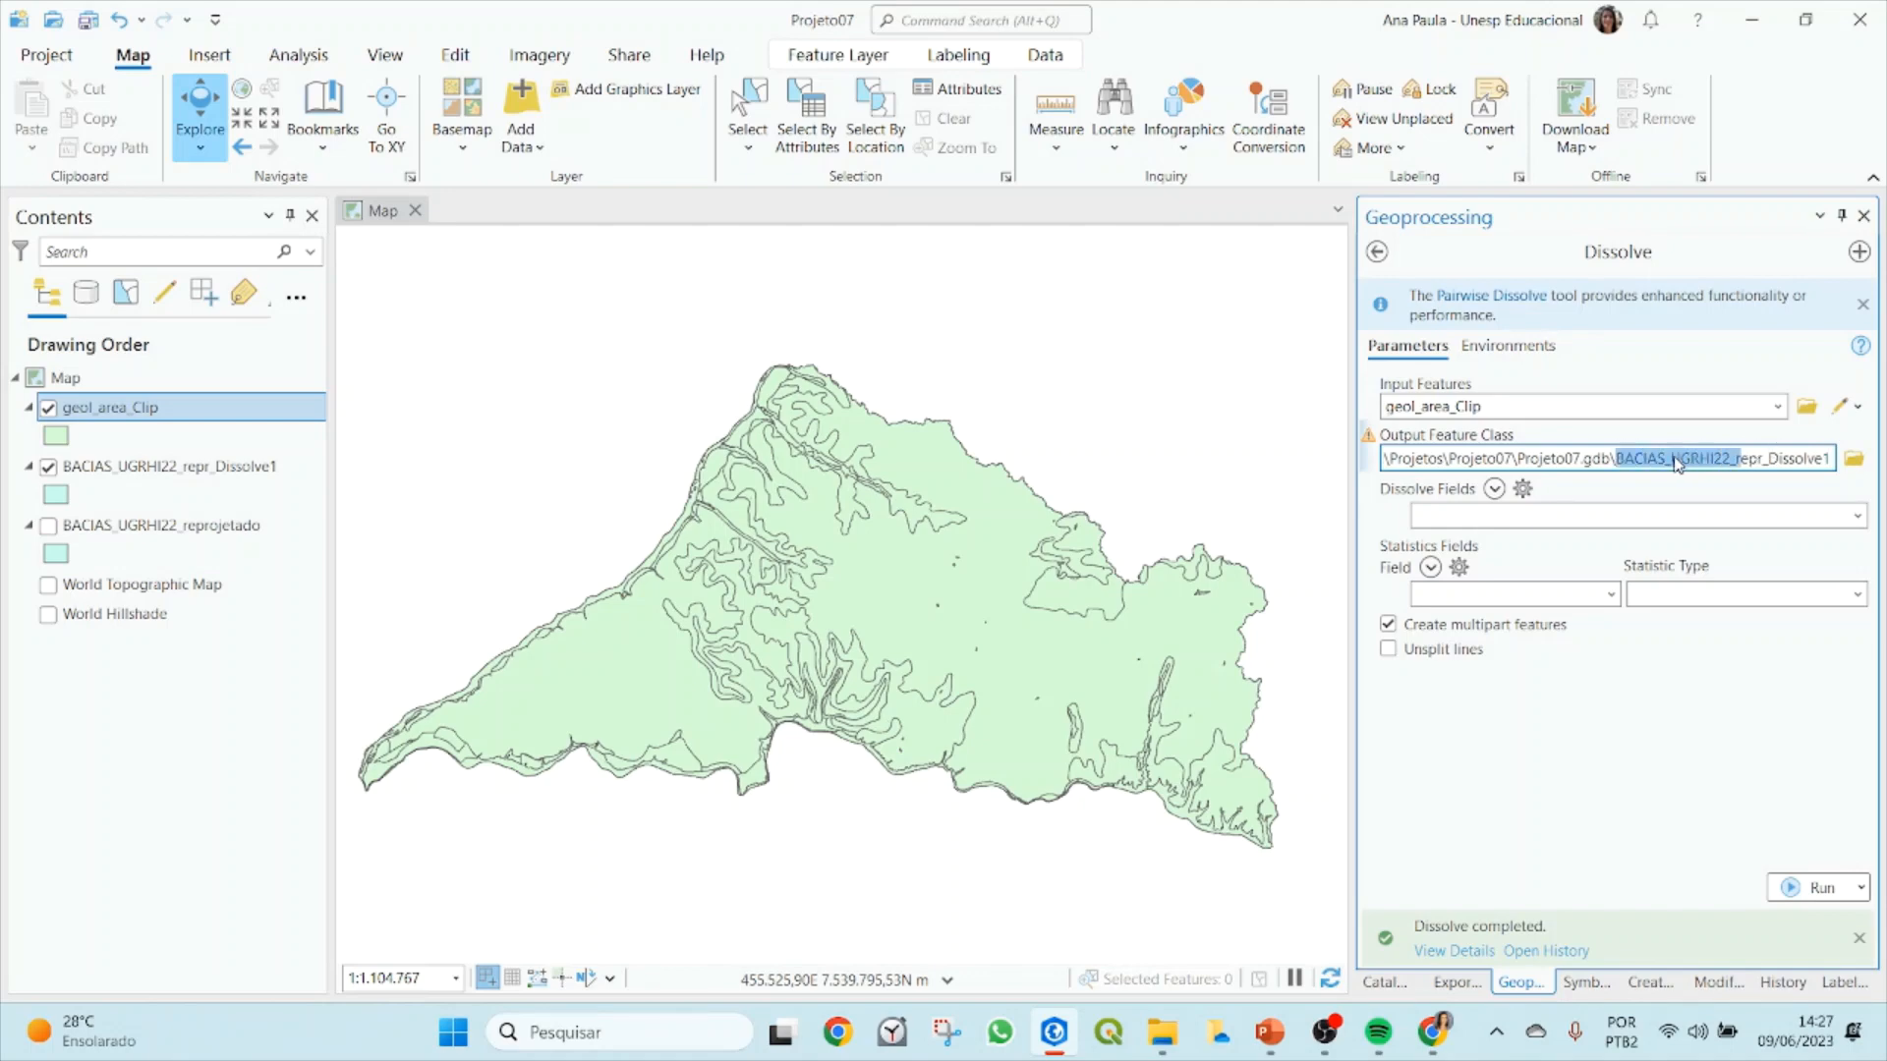
key("ctrl+v")
key("Delete")
key("Delete")
key("Delete")
key("Delete")
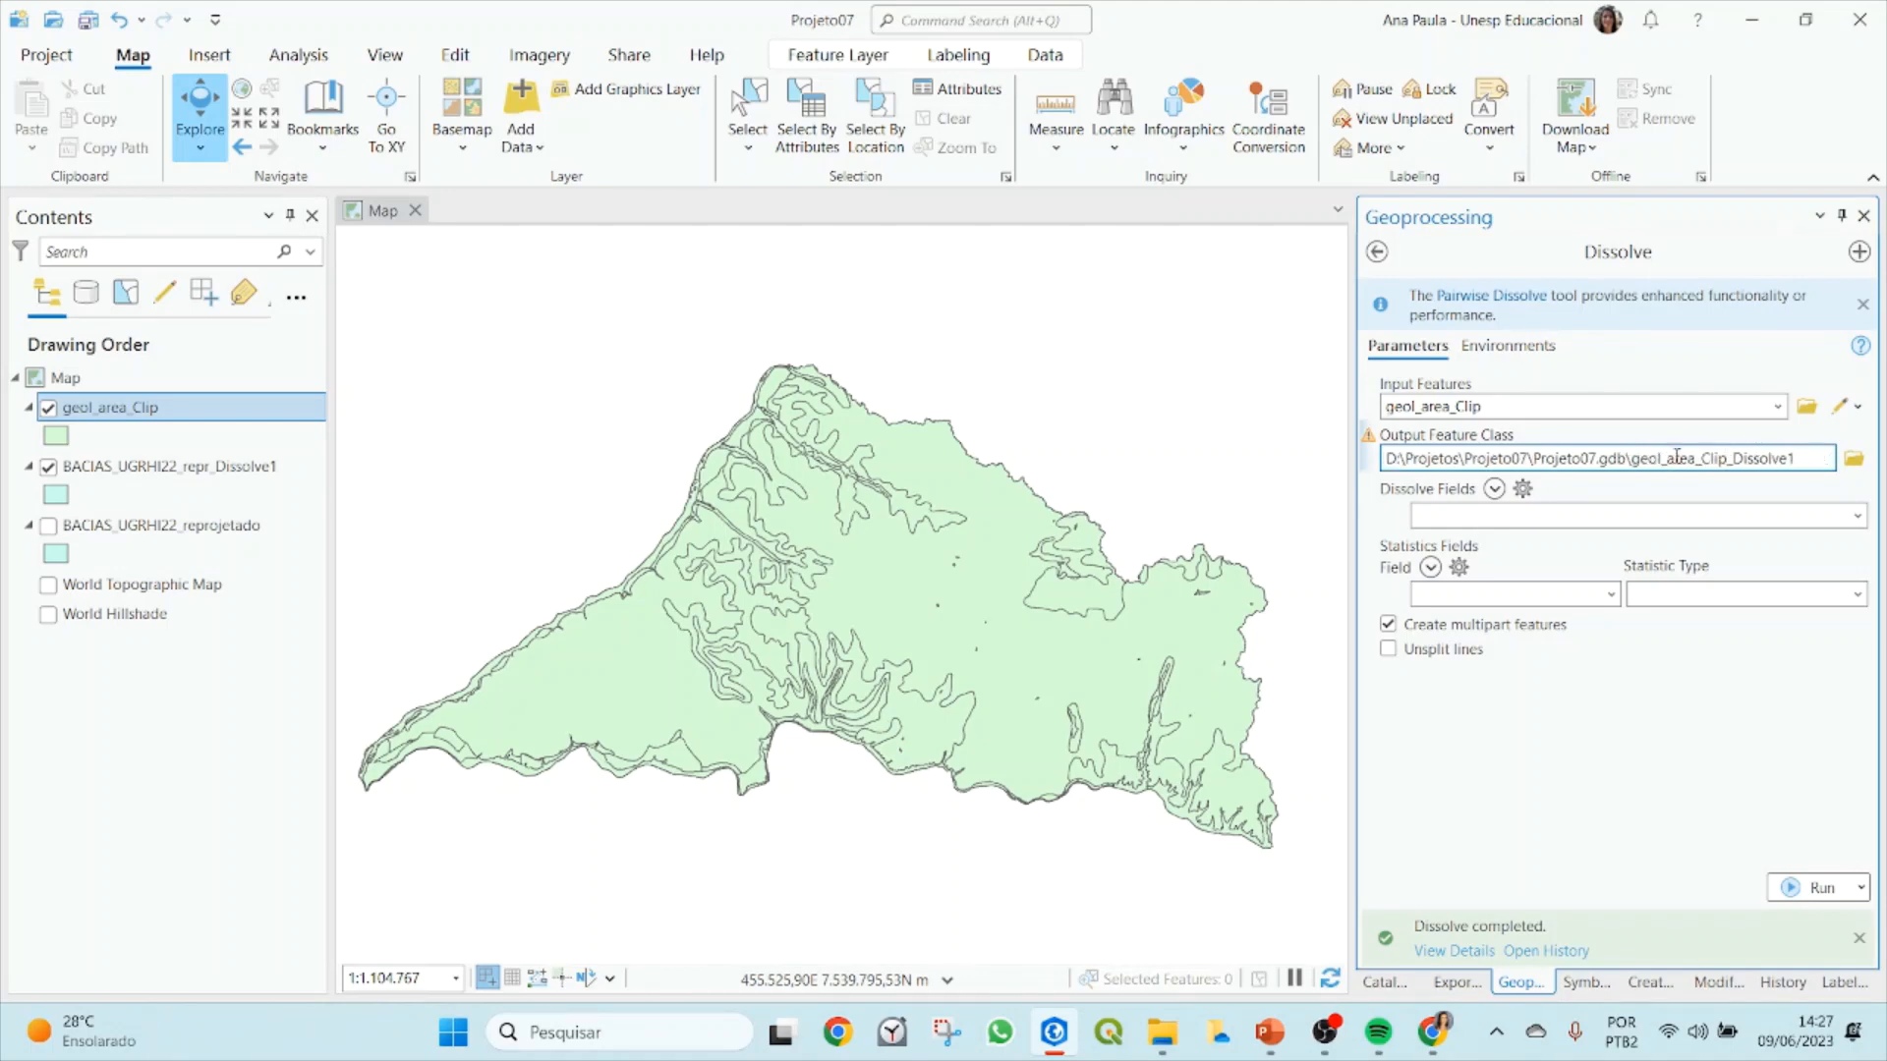
Step: Choose nm_unidade as the dissolve field for the geol_area_Clip polygons
left_click(1687, 786)
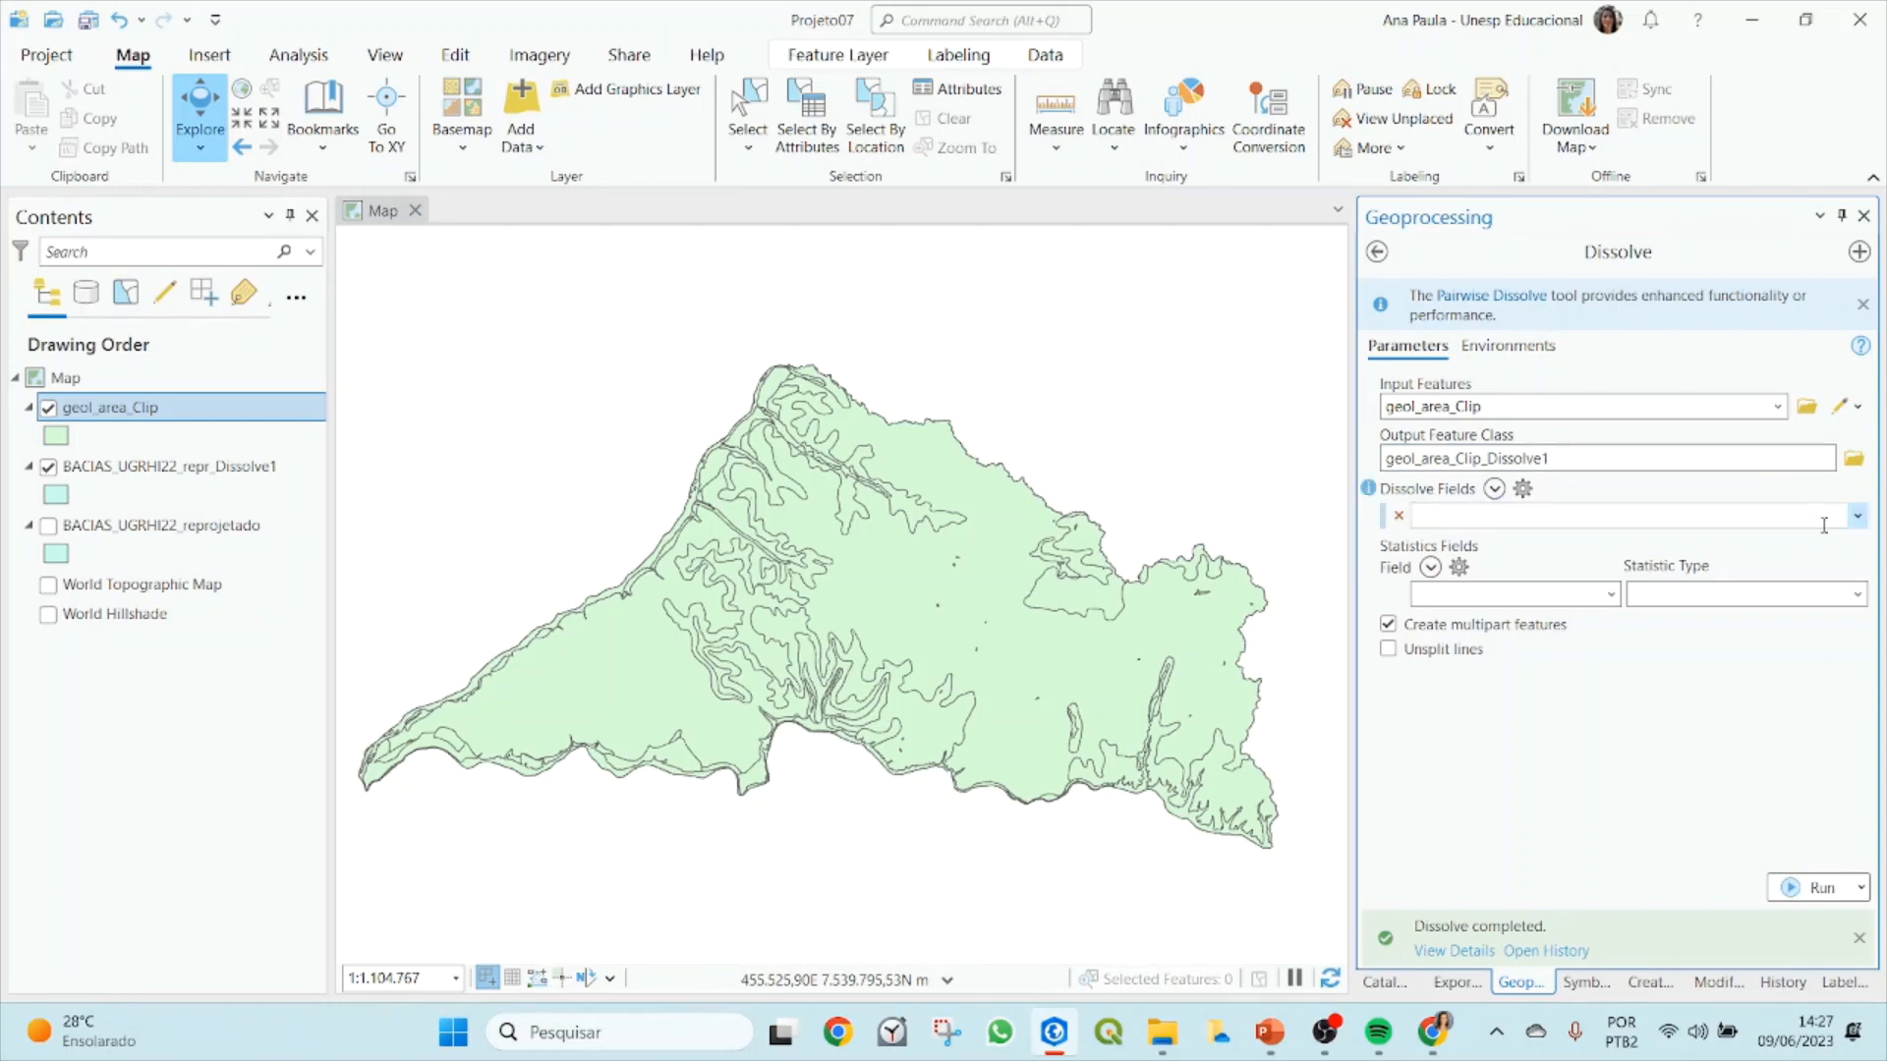
left_click(1857, 516)
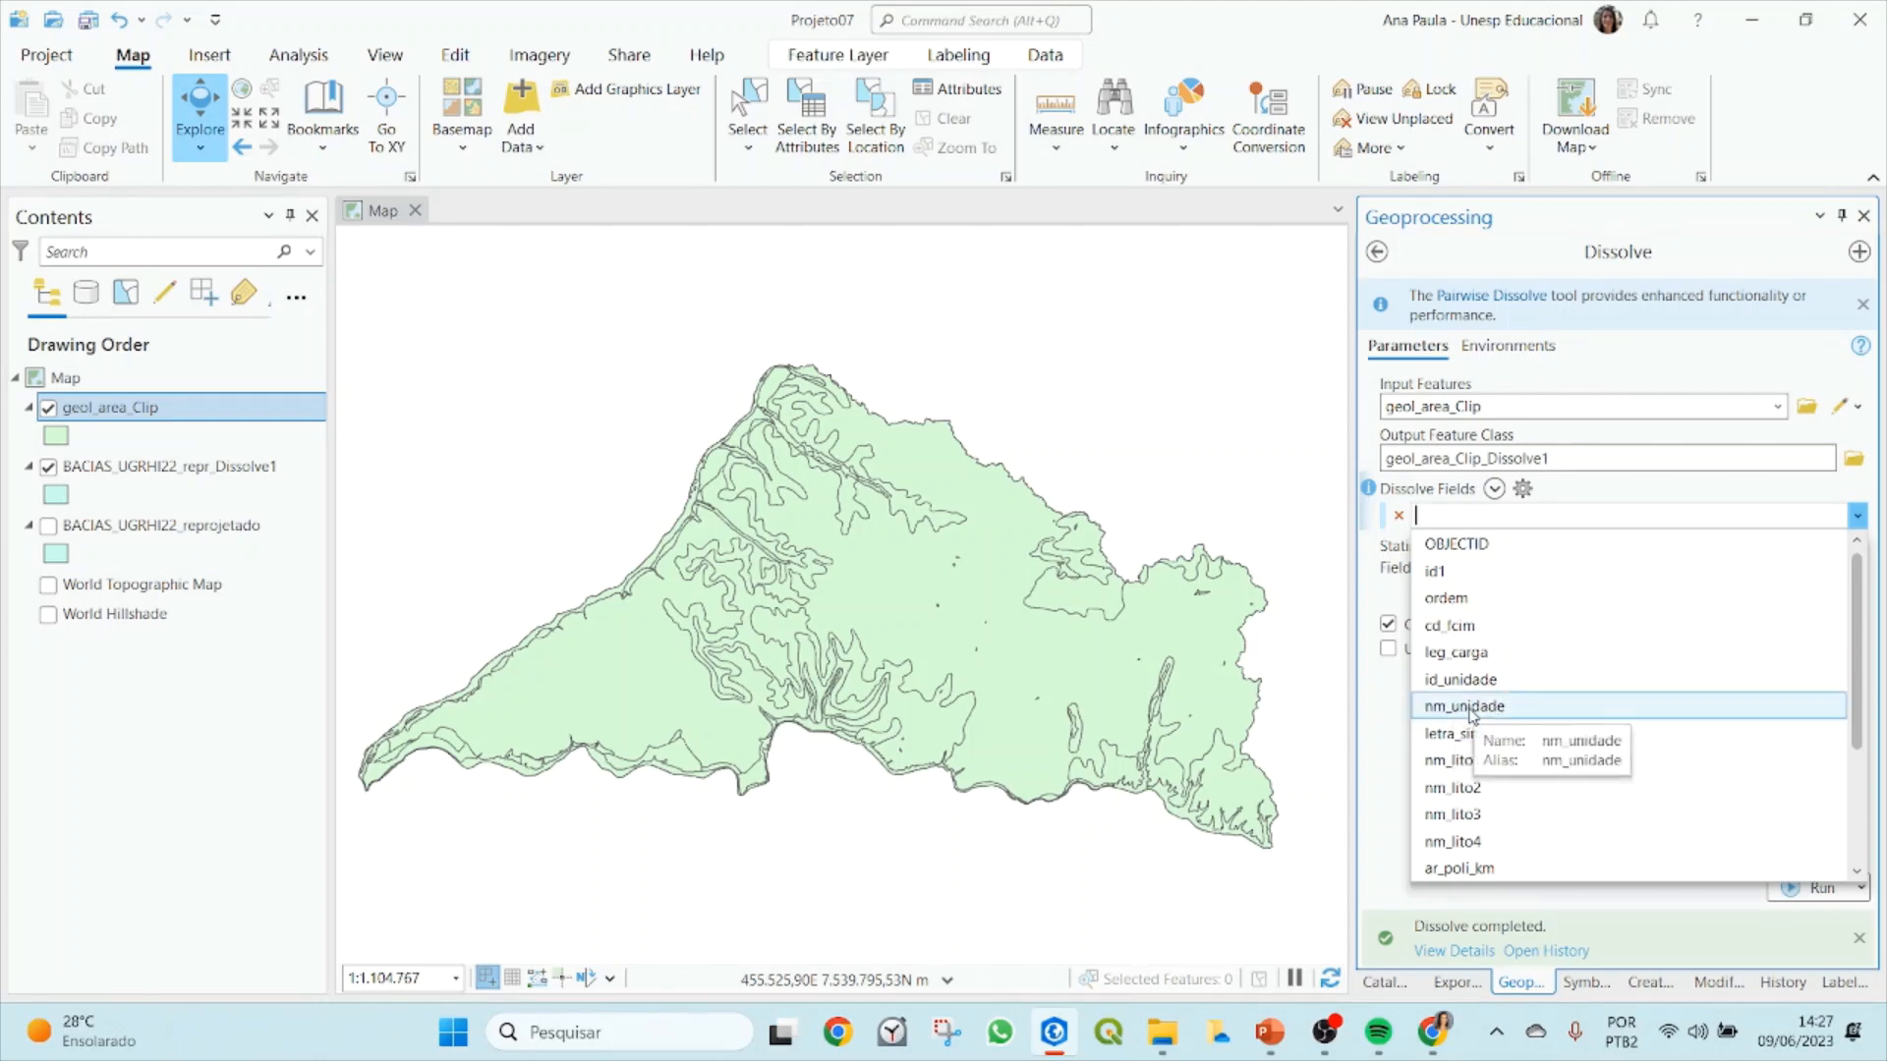
left_click(1471, 714)
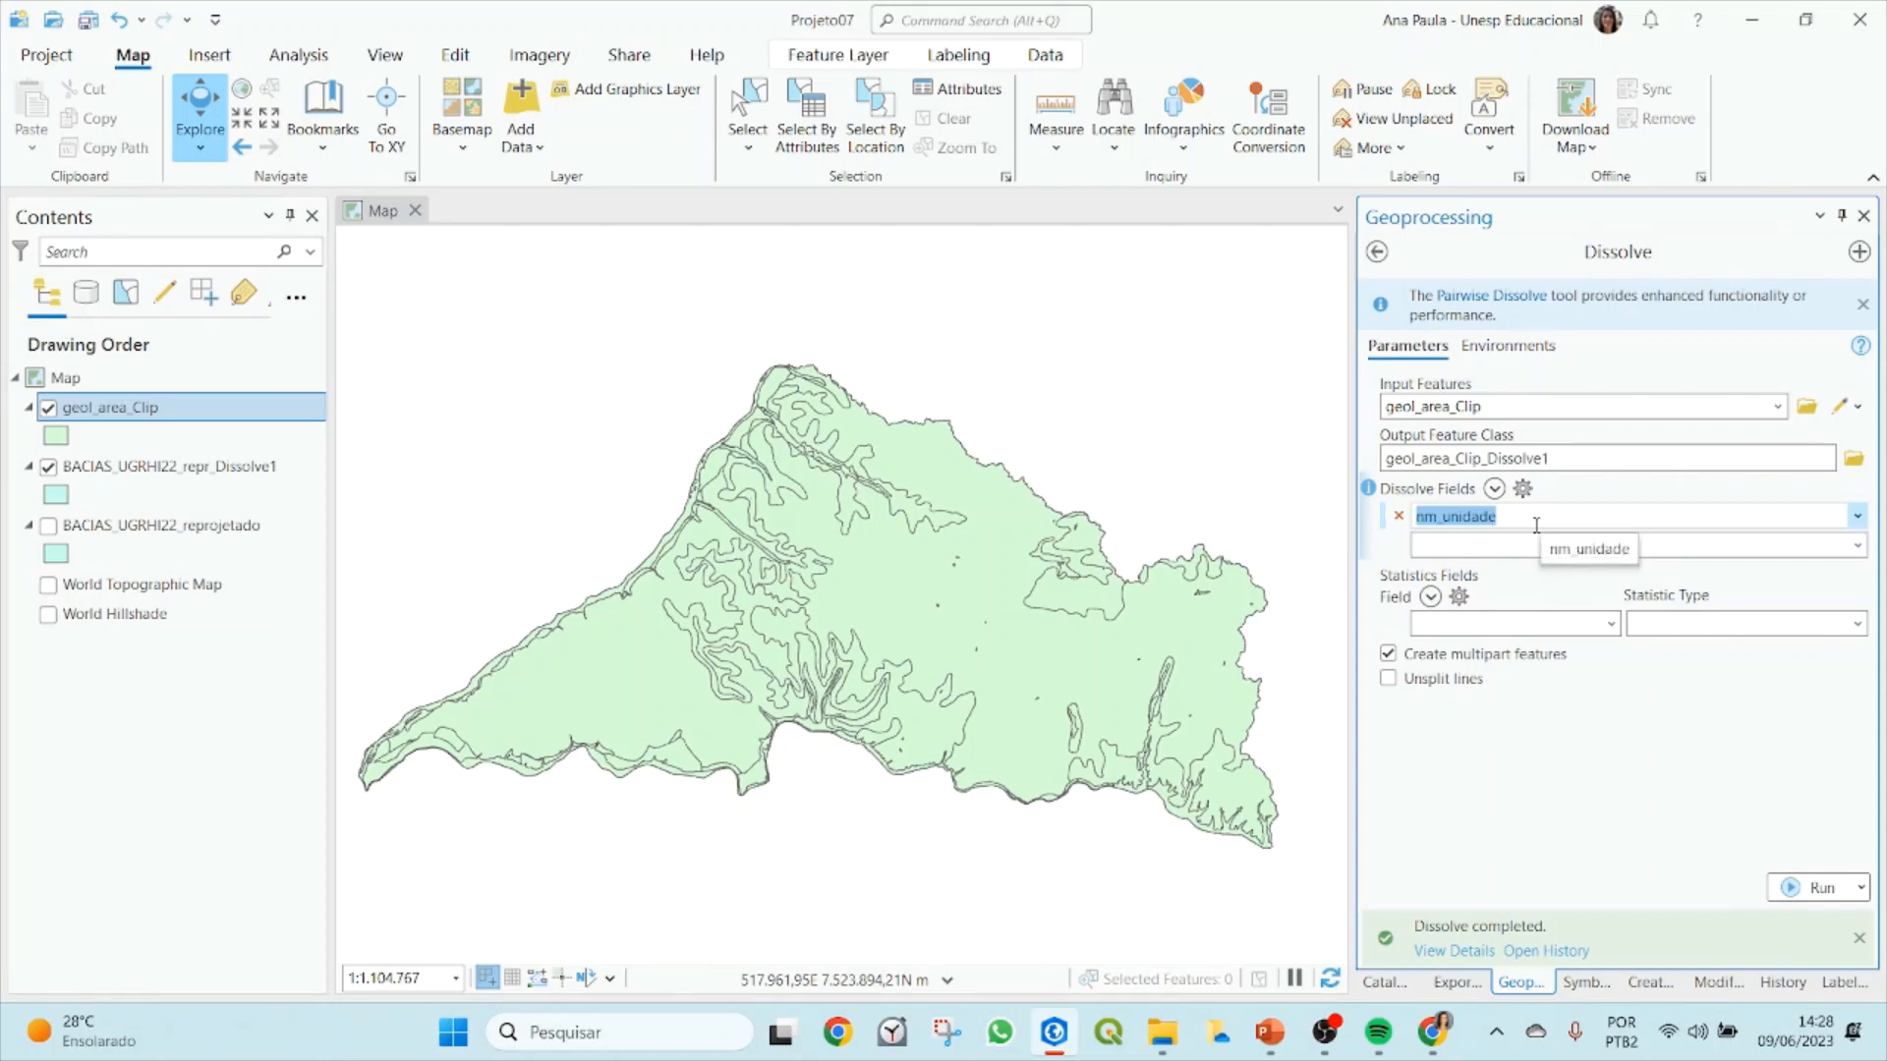
left_click(1533, 516)
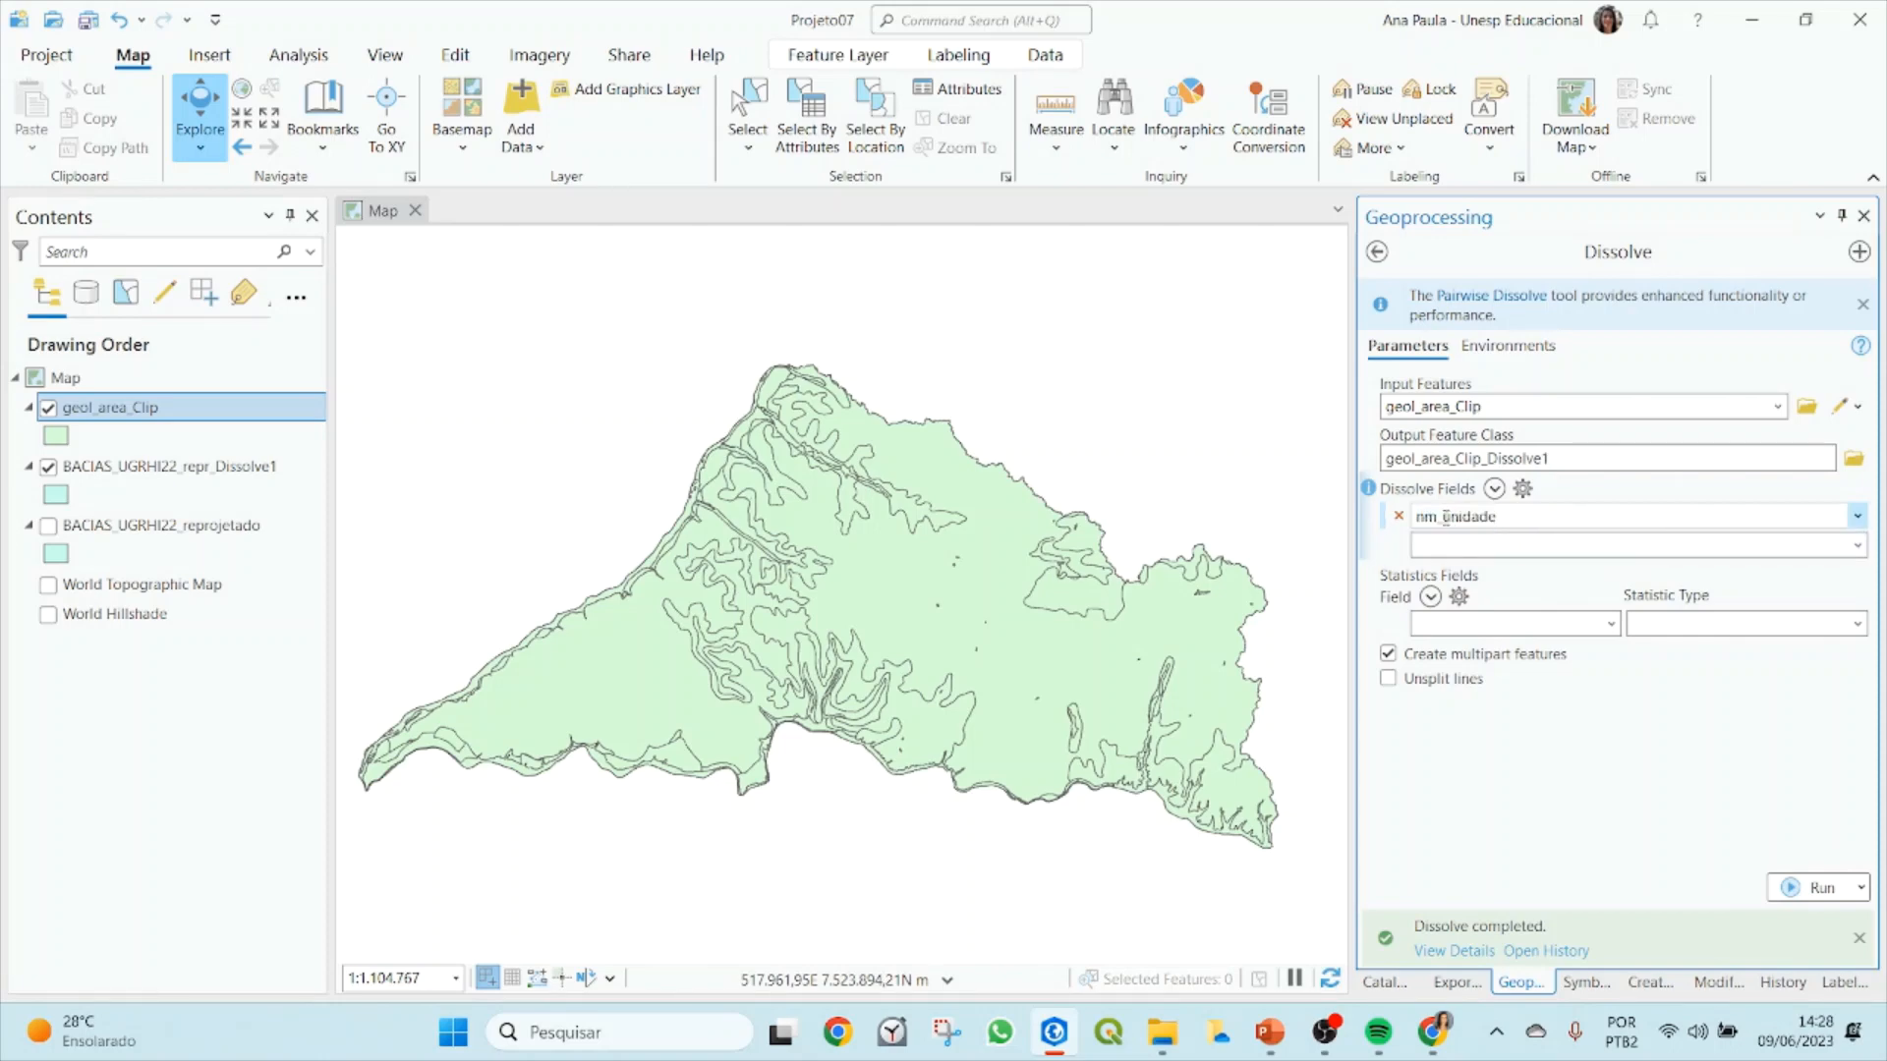
left_click_drag(1423, 516, 1499, 516)
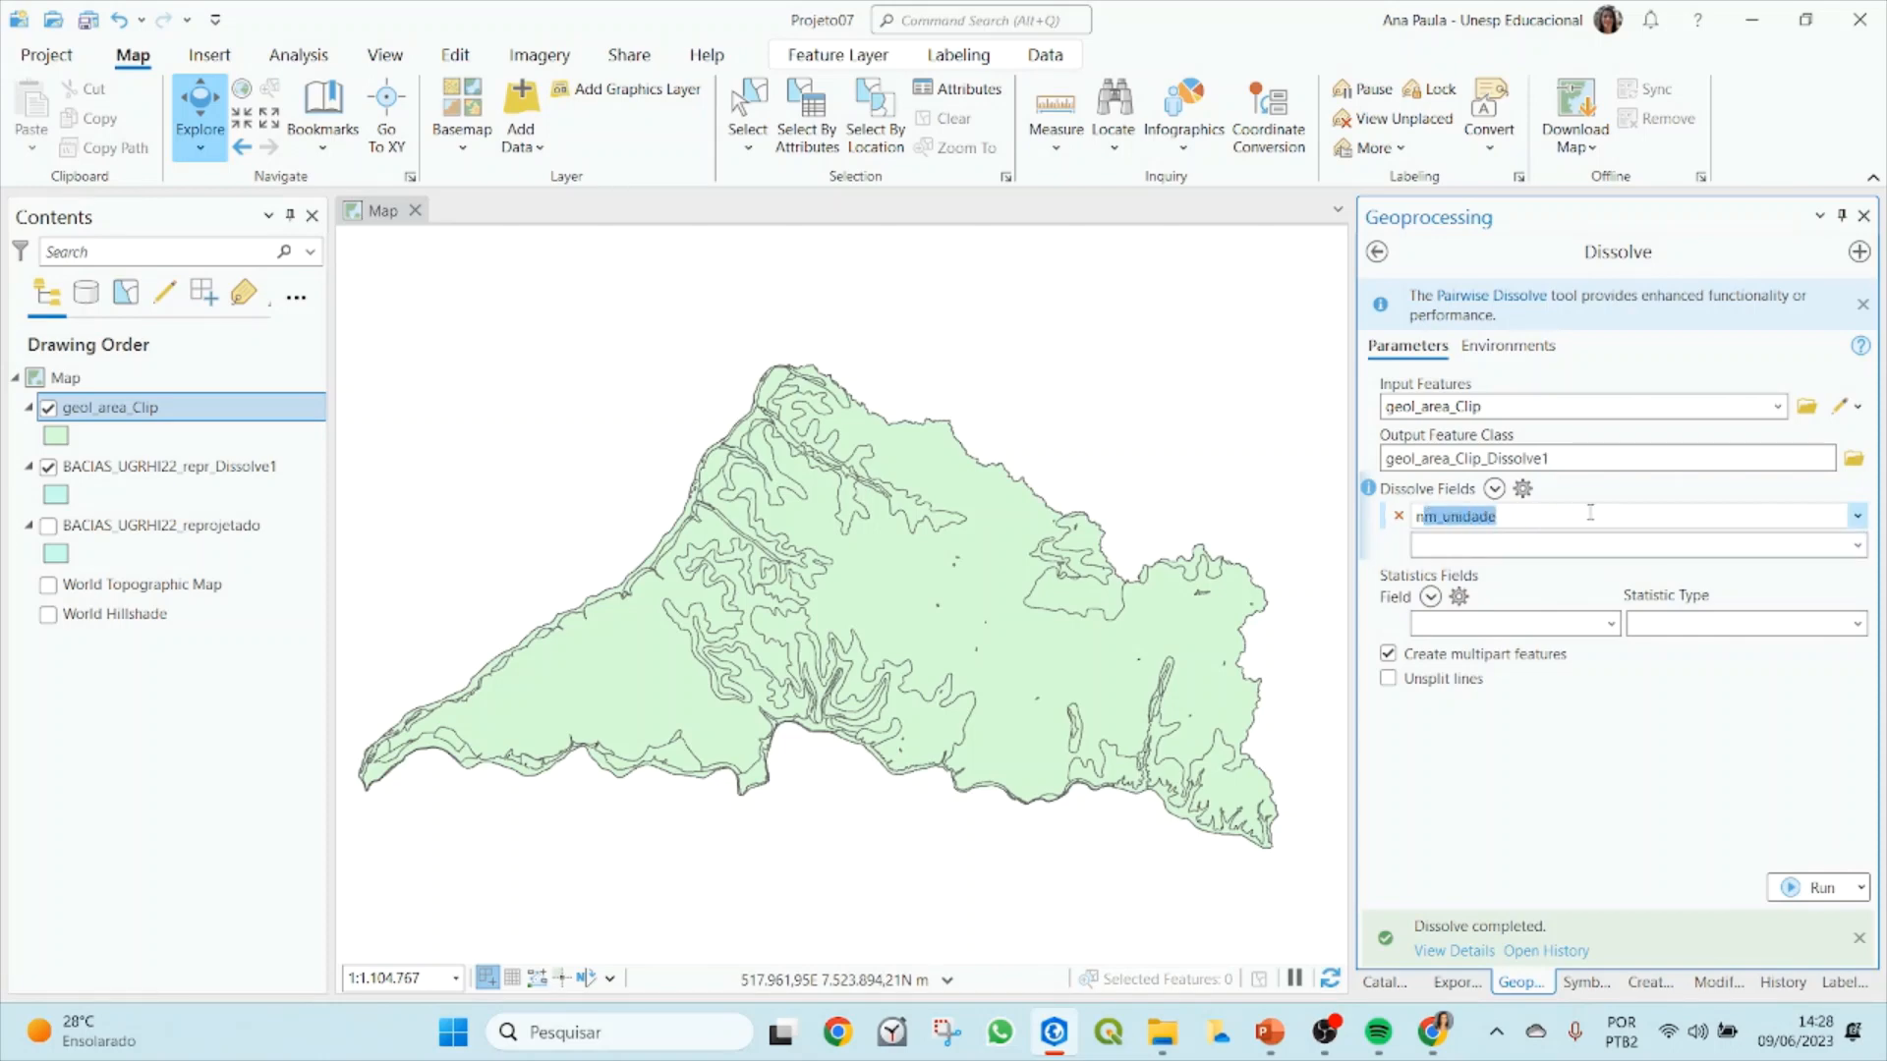
left_click(1590, 513)
left_click(1659, 794)
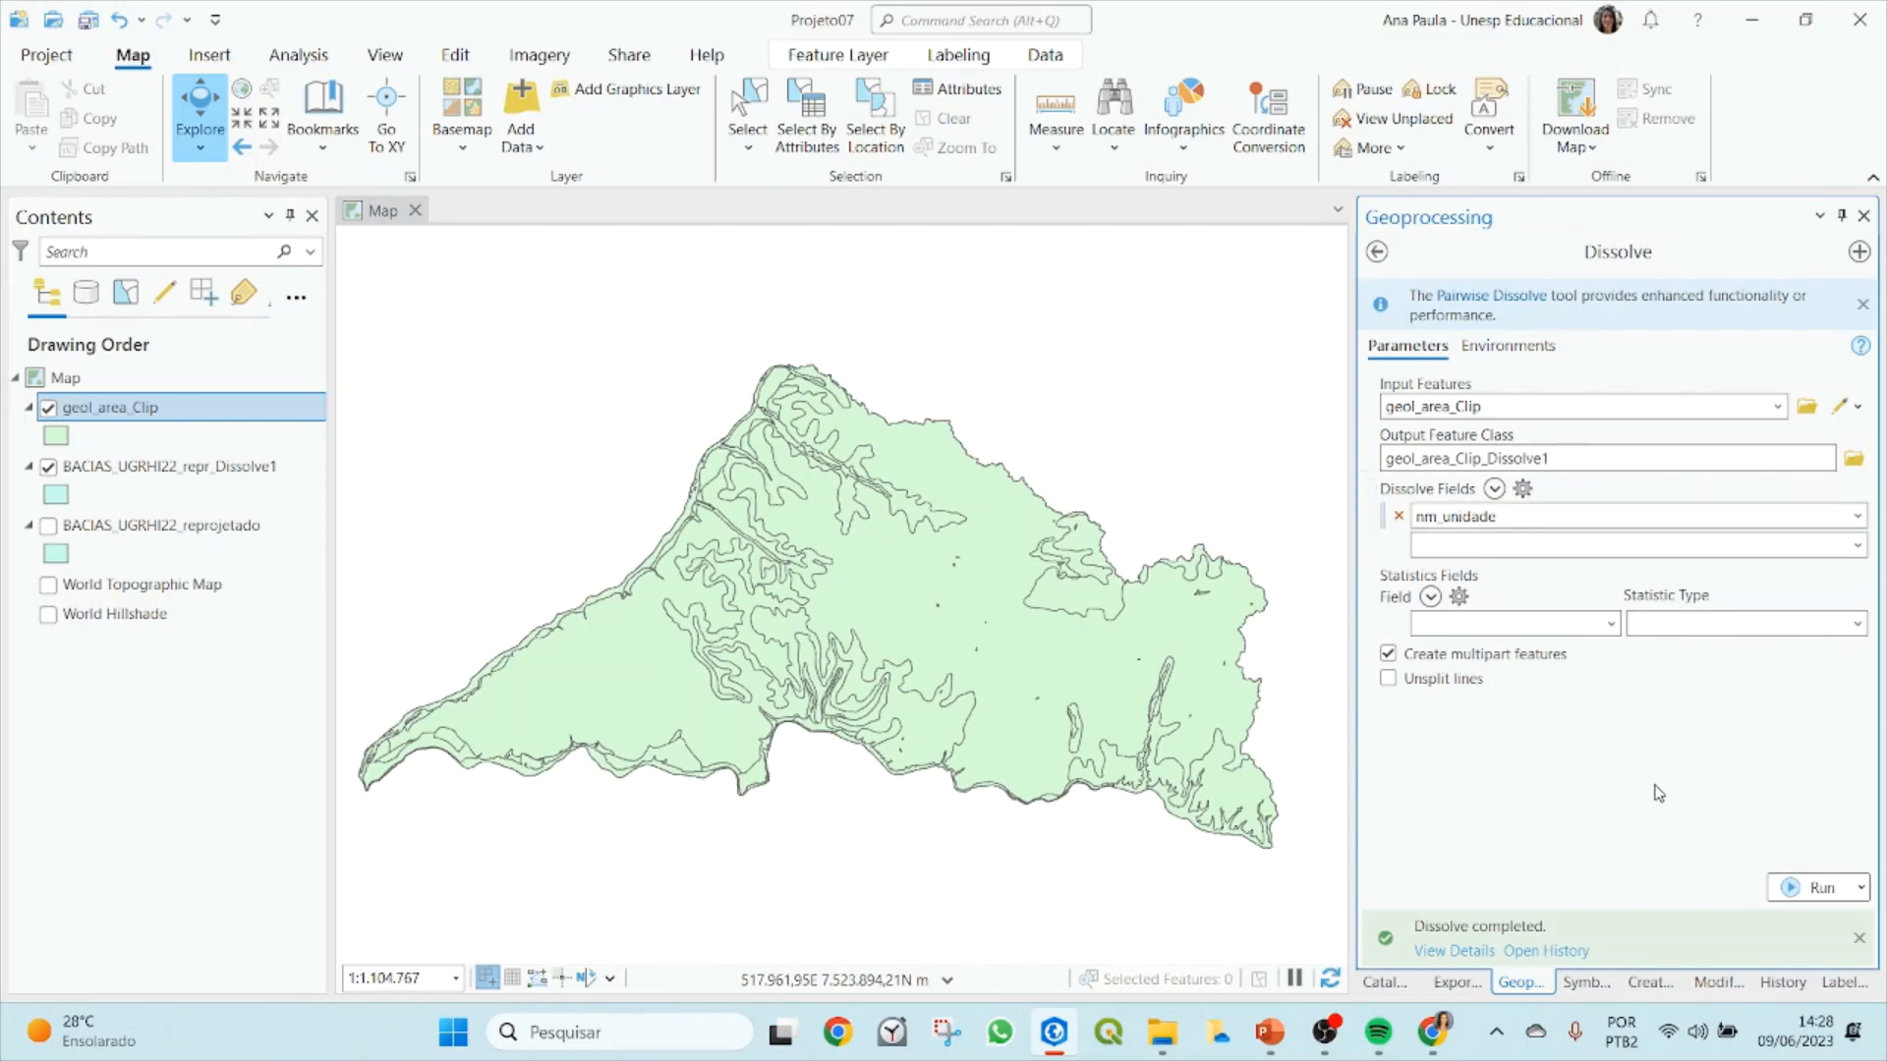
Step: Run the Dissolve tool on geol_area_Clip without any statistics field
left_click(1612, 624)
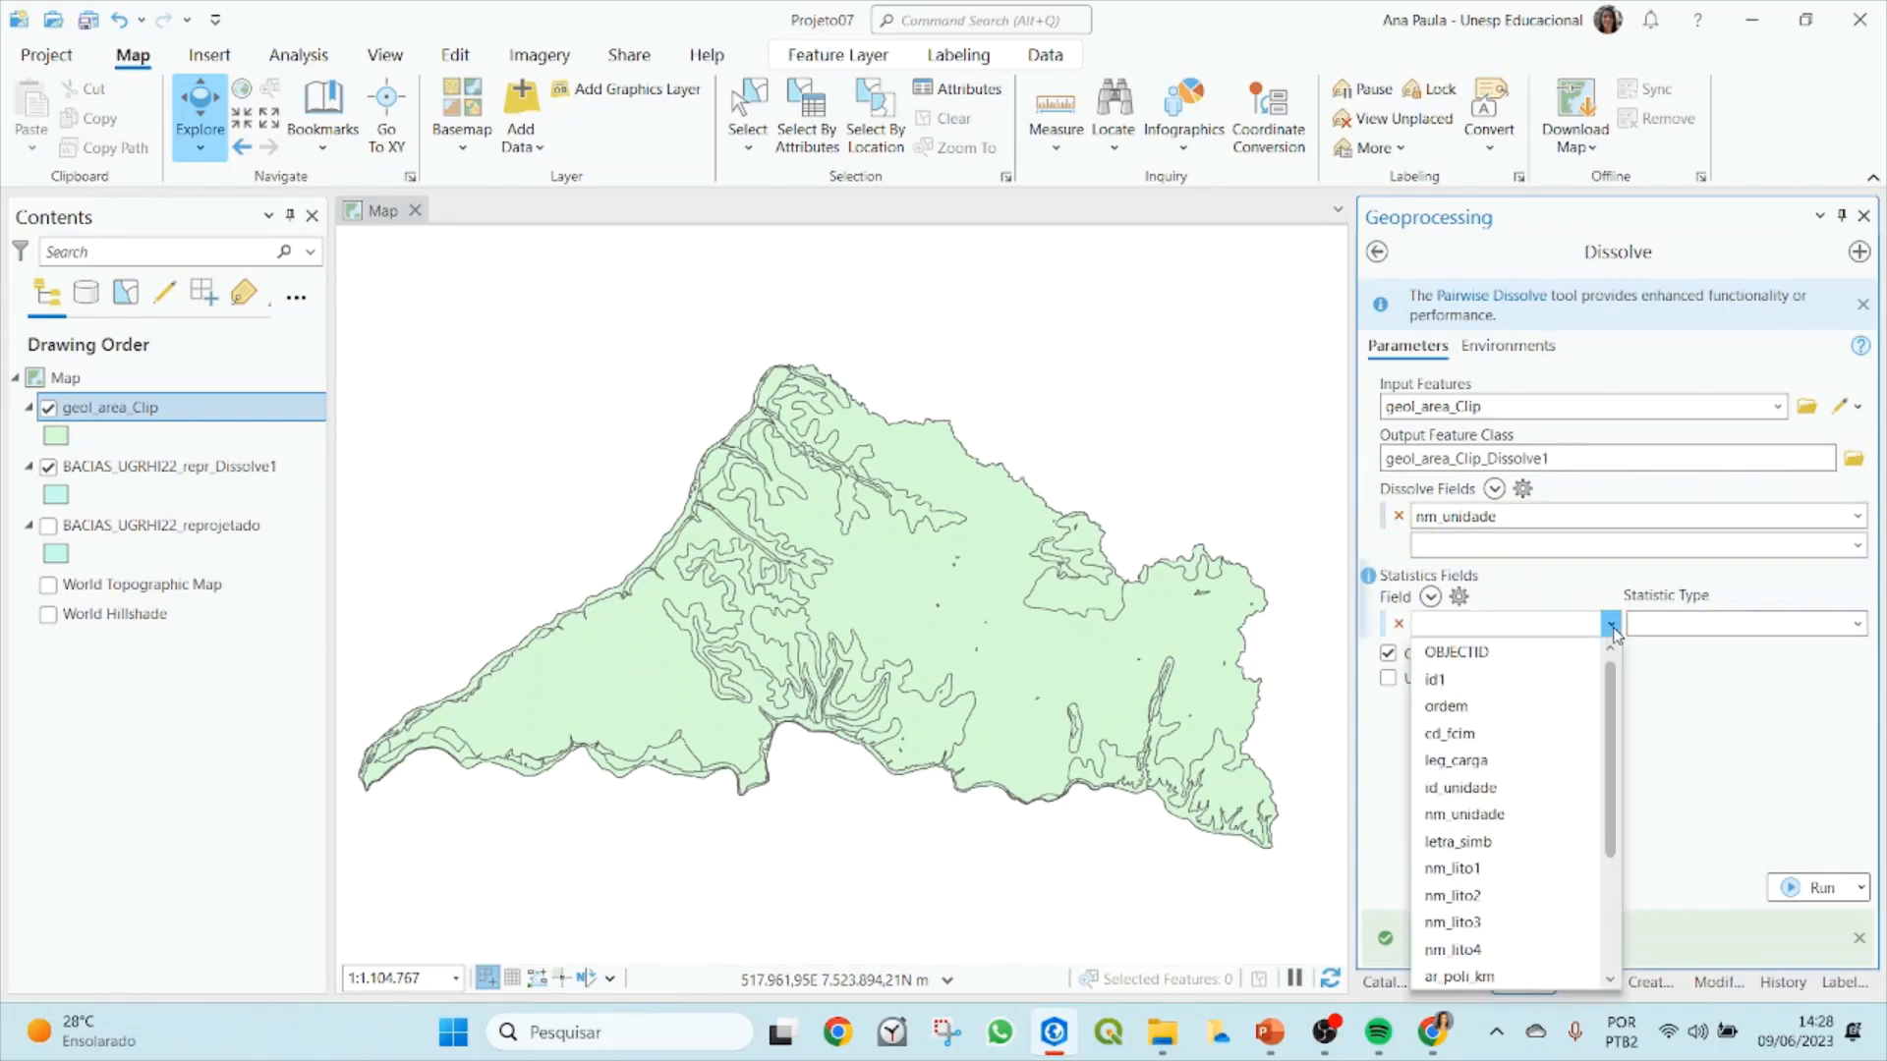
left_click(1612, 625)
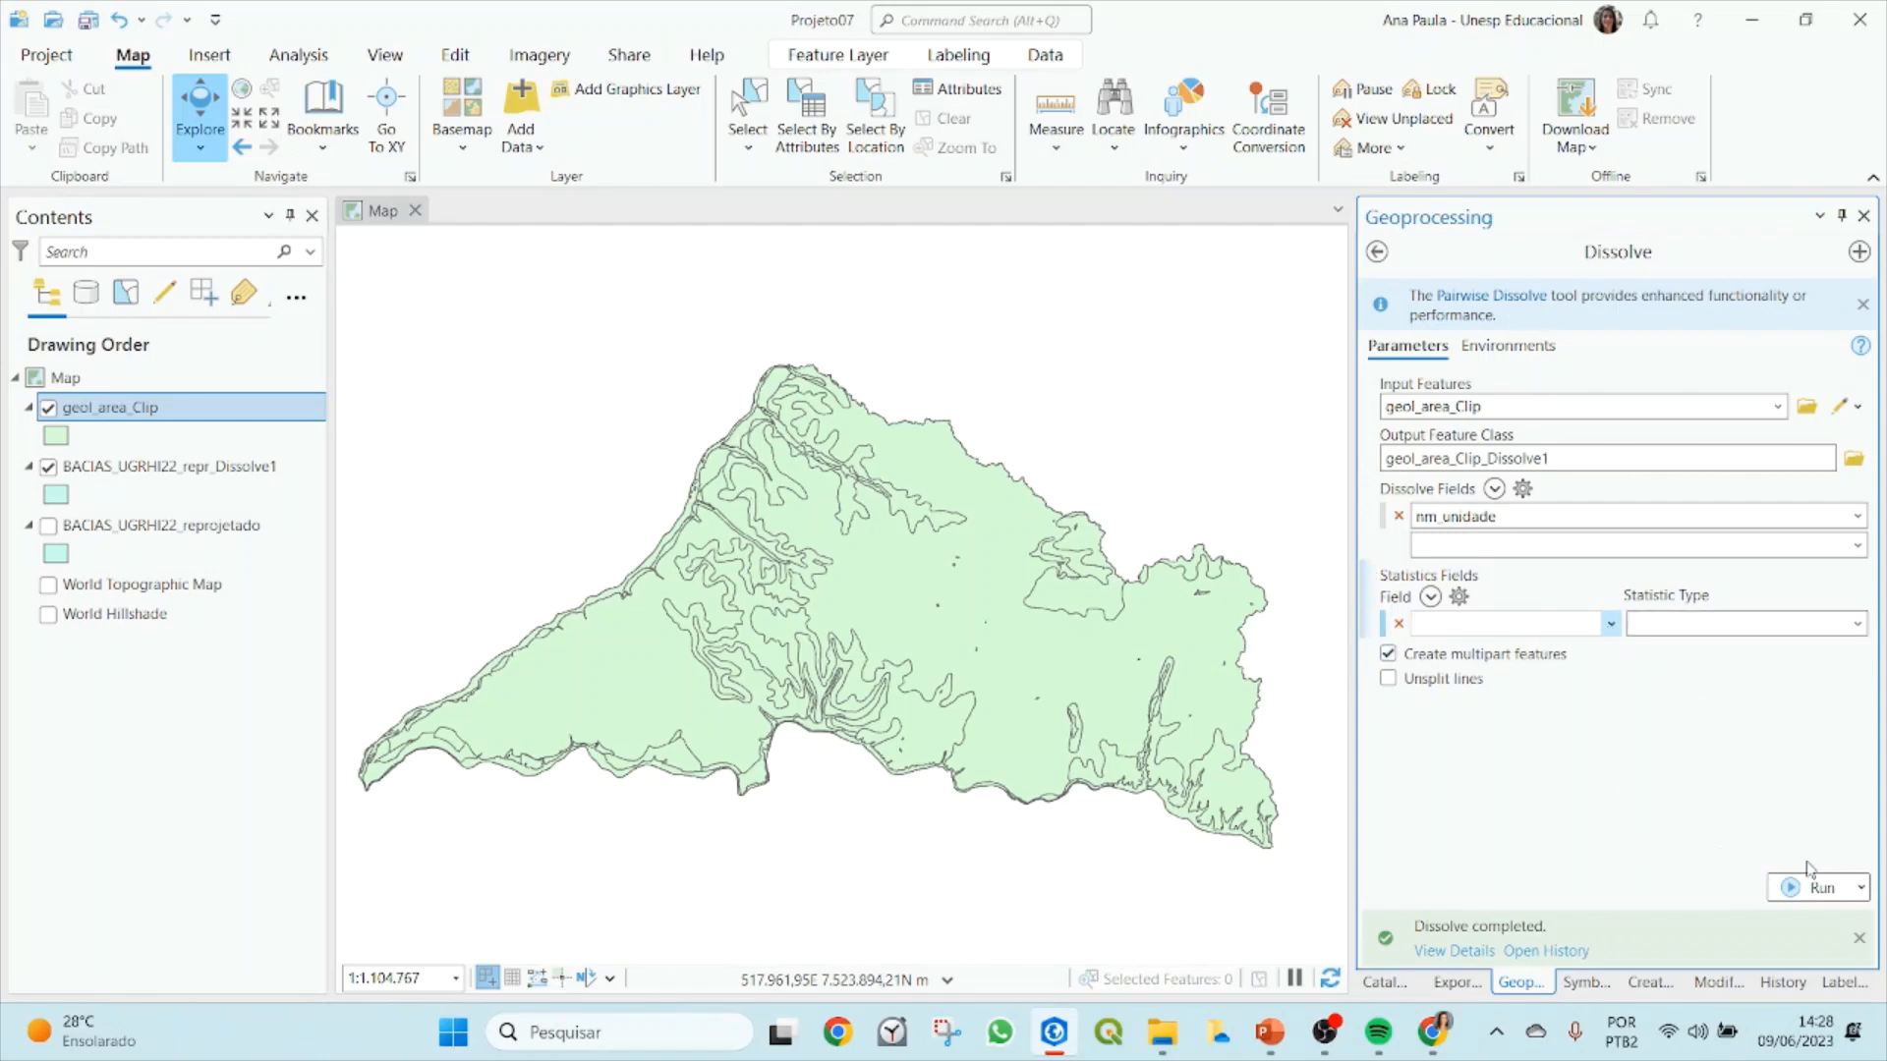
left_click(1819, 891)
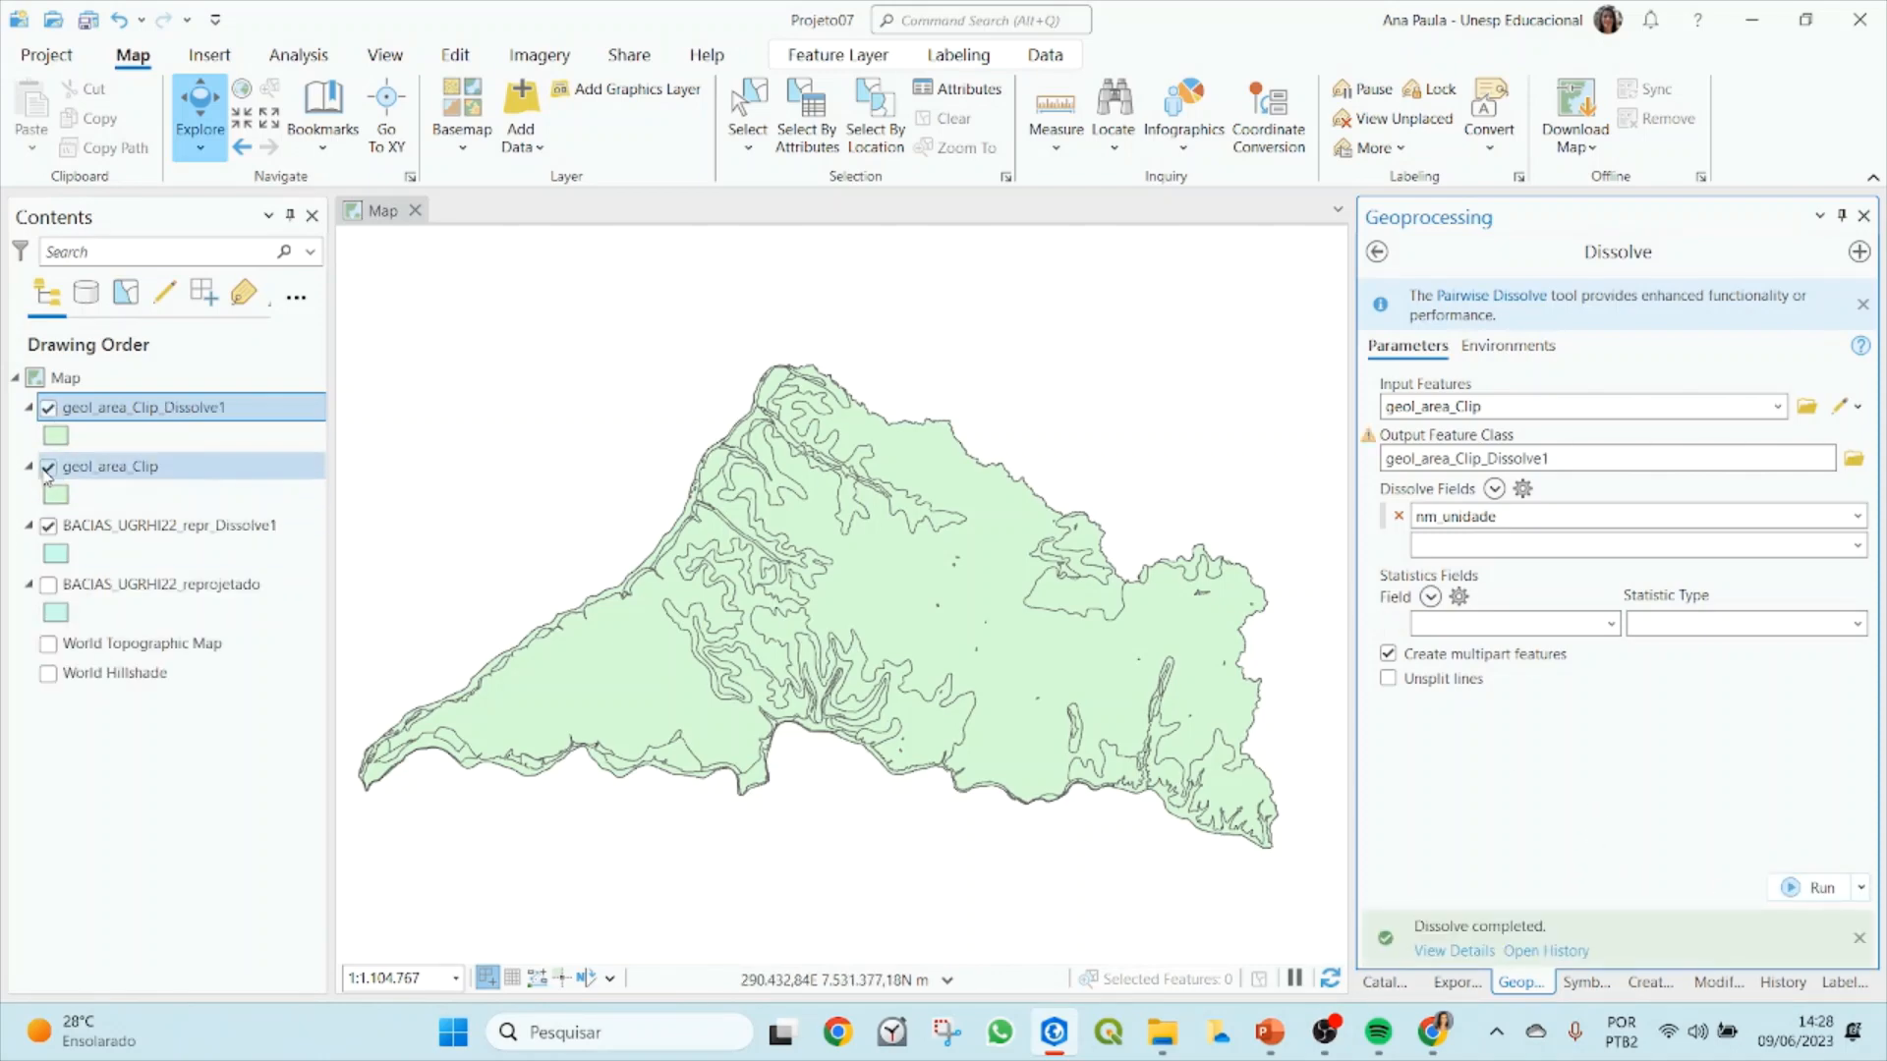
Step: Hide geol_area_Clip, open the geol_area_Clip_Dissolve1 attribute table, and widen its nm_unidade column to fit the full unit names
left_click(48, 467)
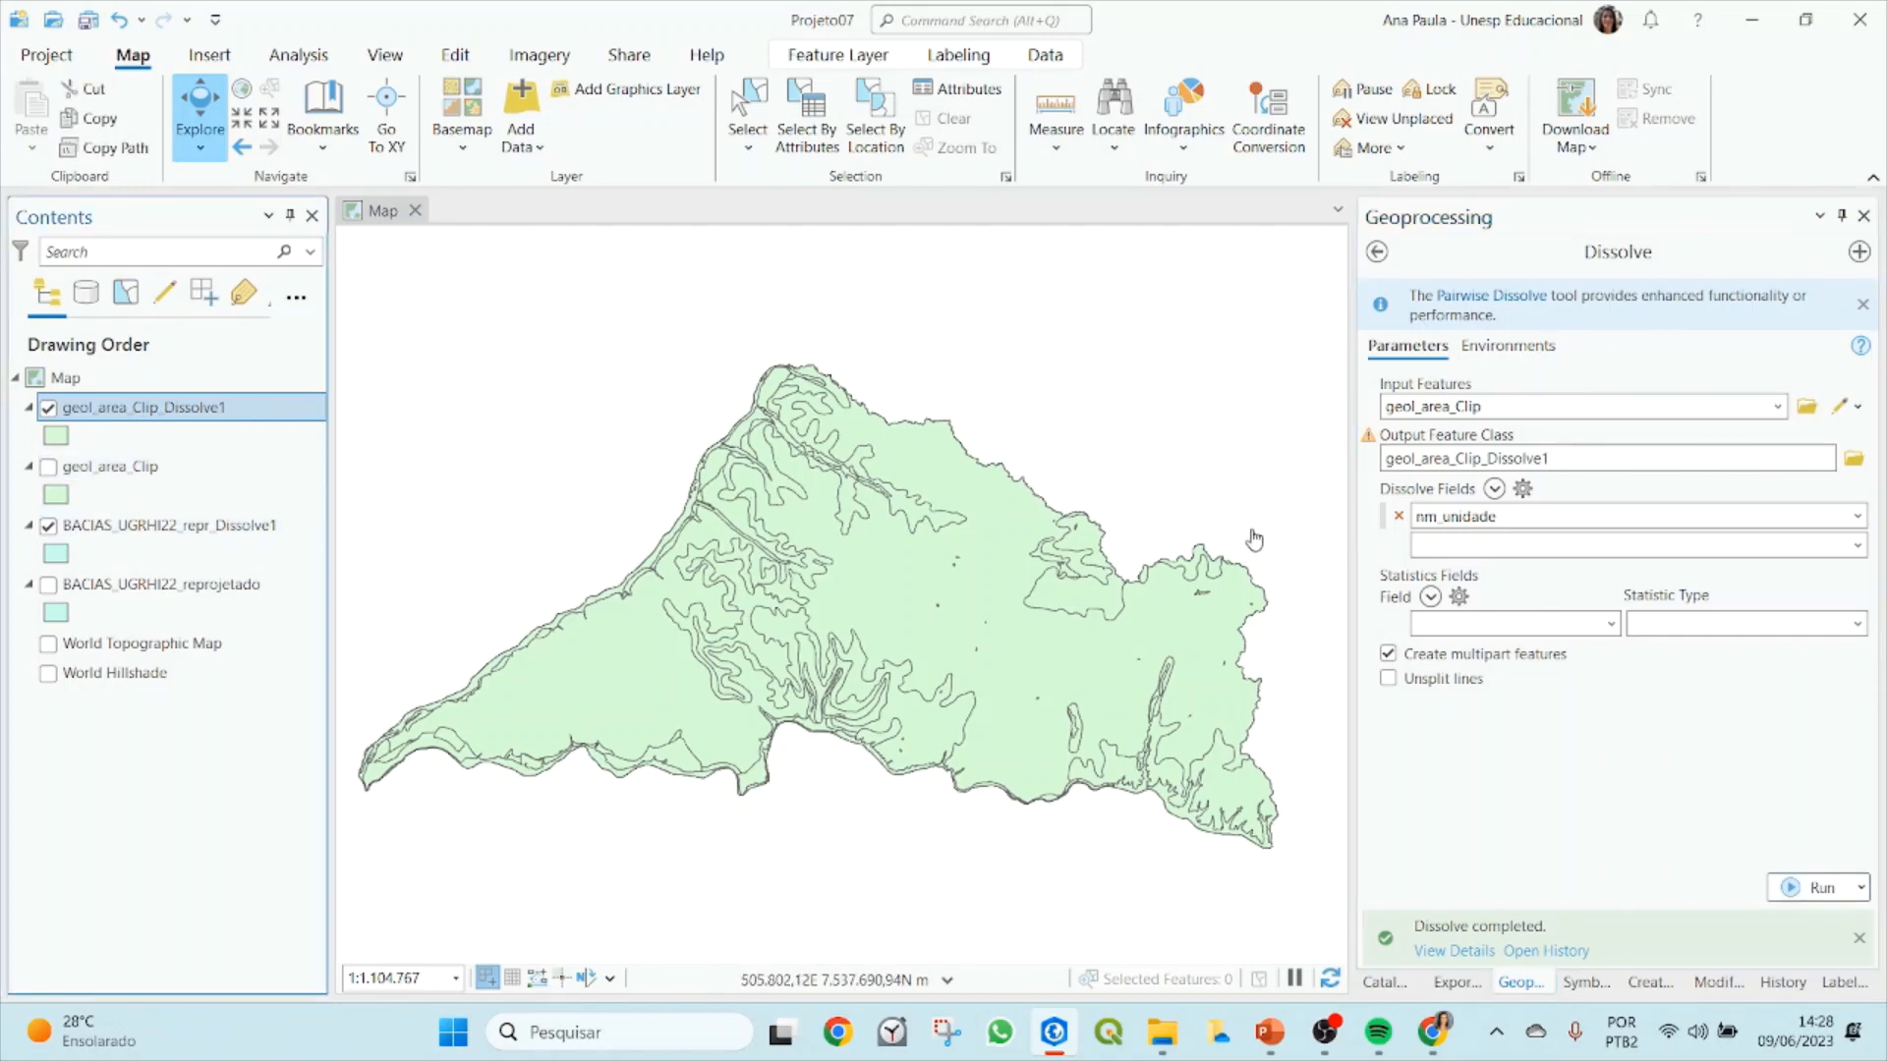
right_click(133, 408)
left_click(220, 260)
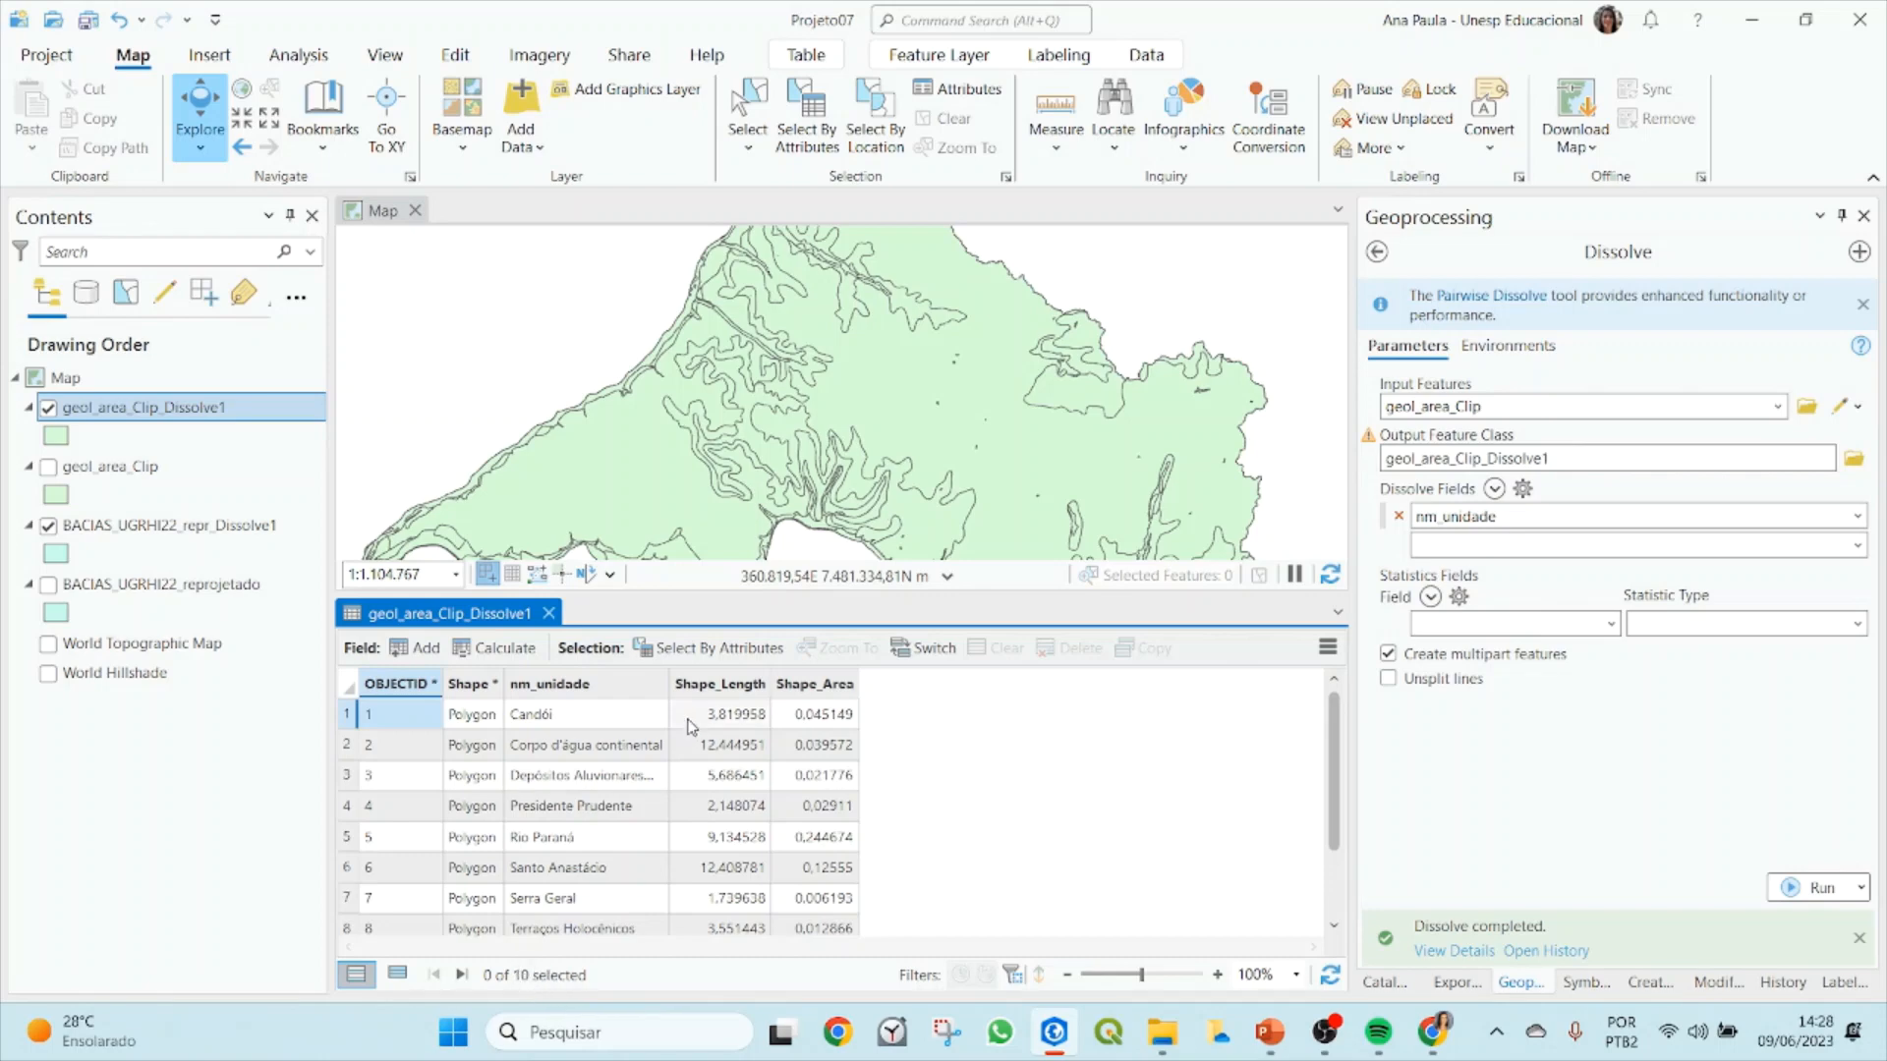
double_click(669, 683)
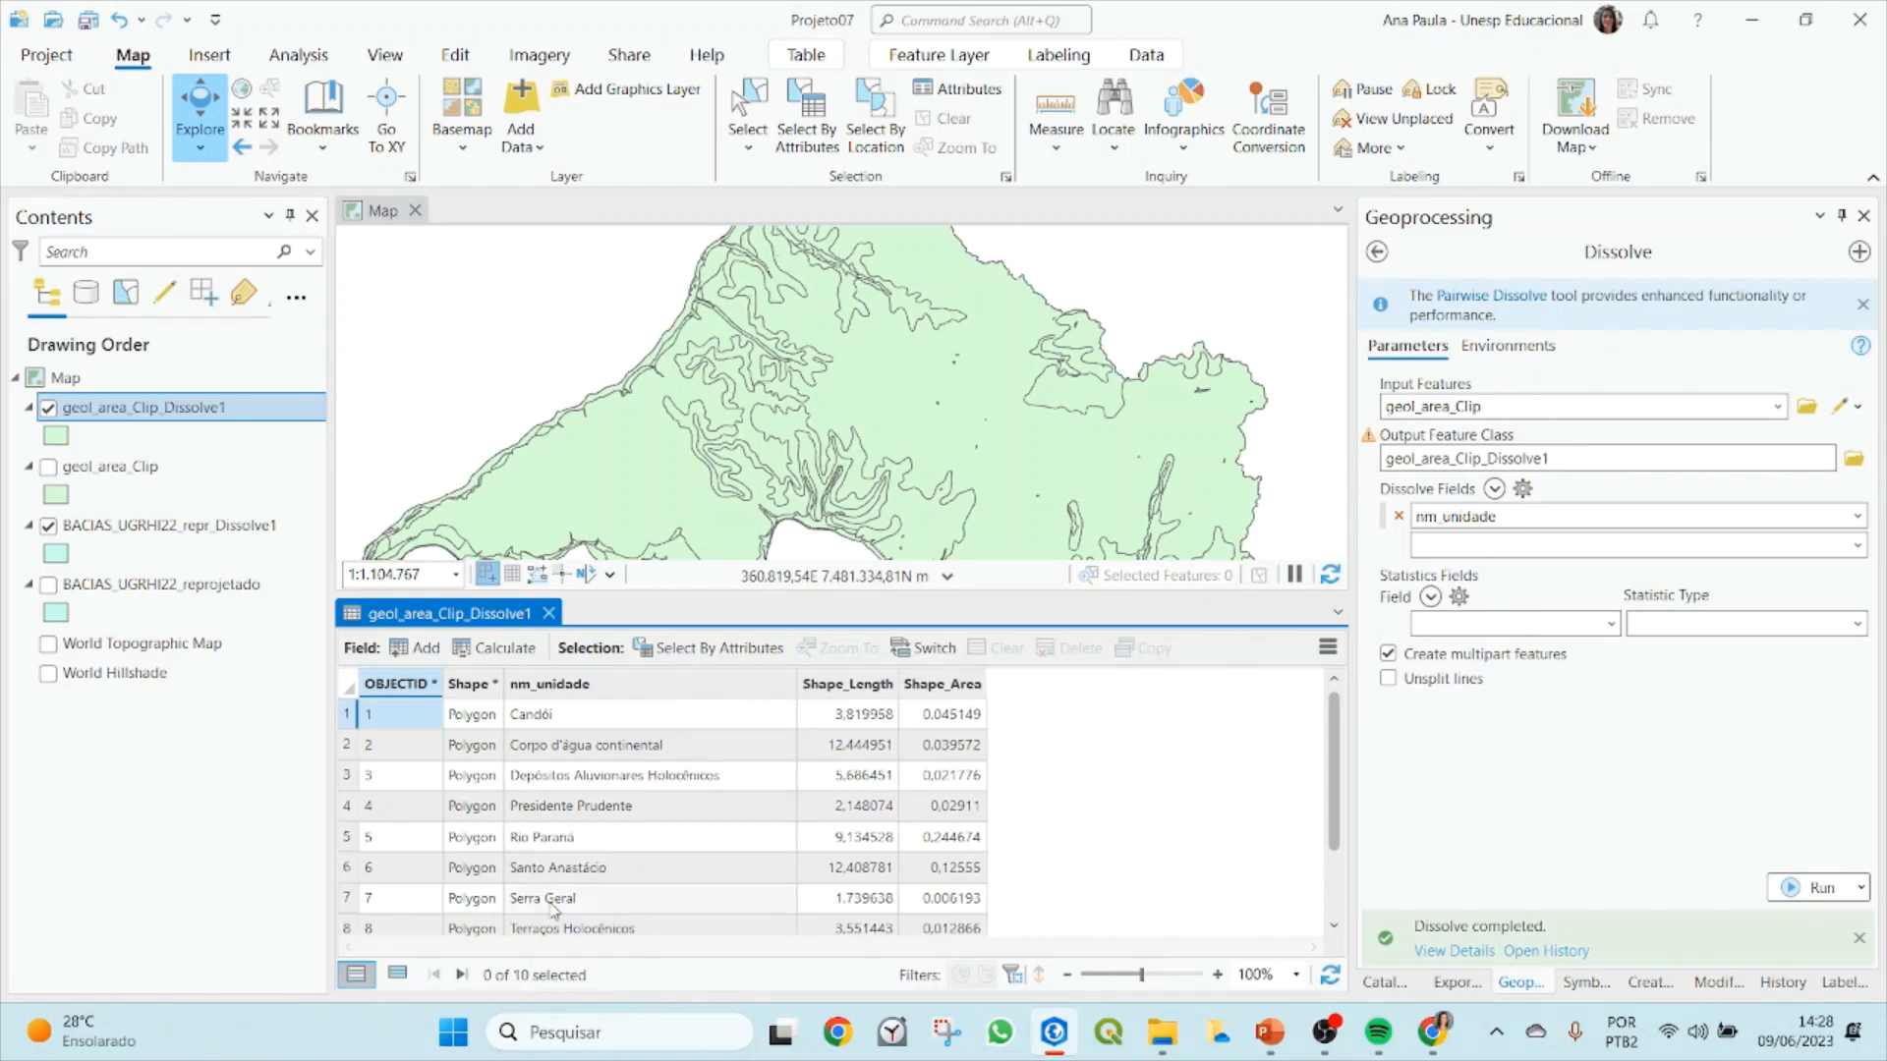
scroll(552, 818, "down", 1)
scroll(556, 835, "up", 1)
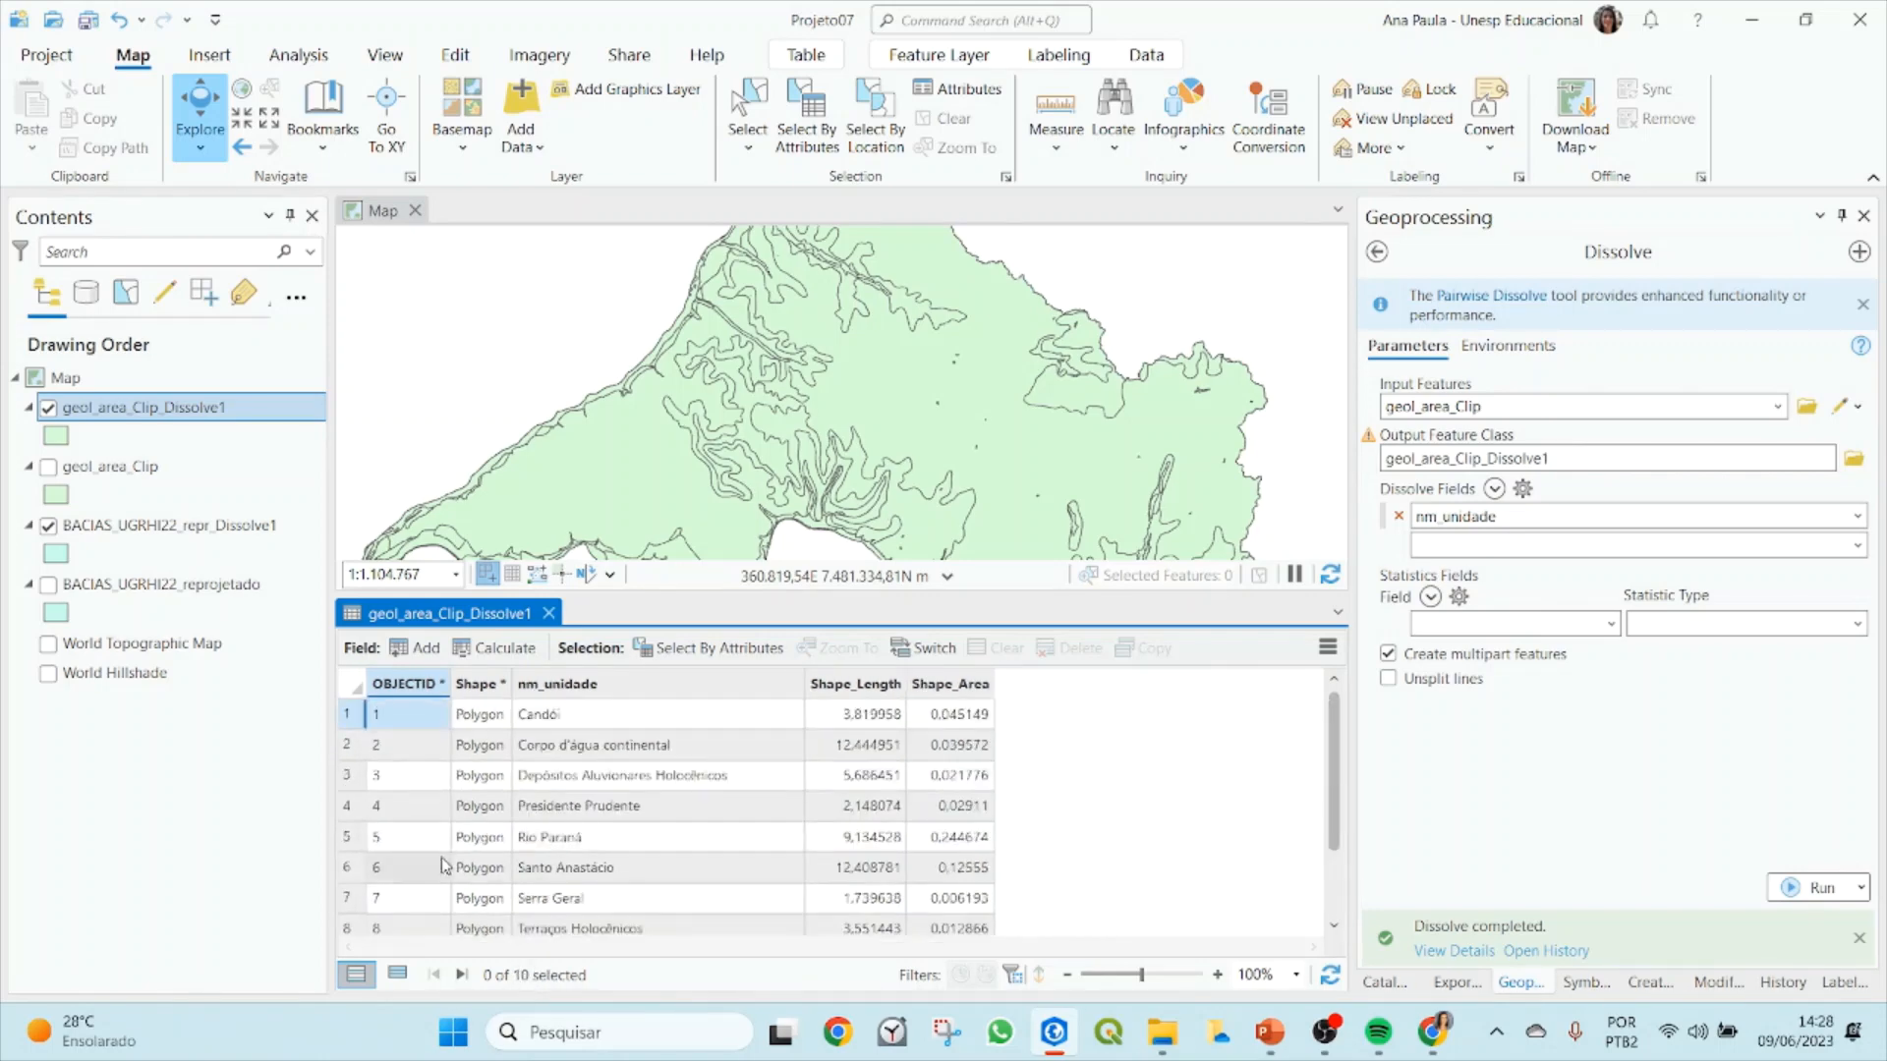
Step: Highlight the dissolved Rio Paraná and Santo Anastácio records in turn, and compare the dissolved table with the geol_area_Clip attribute table
left_click(354, 843)
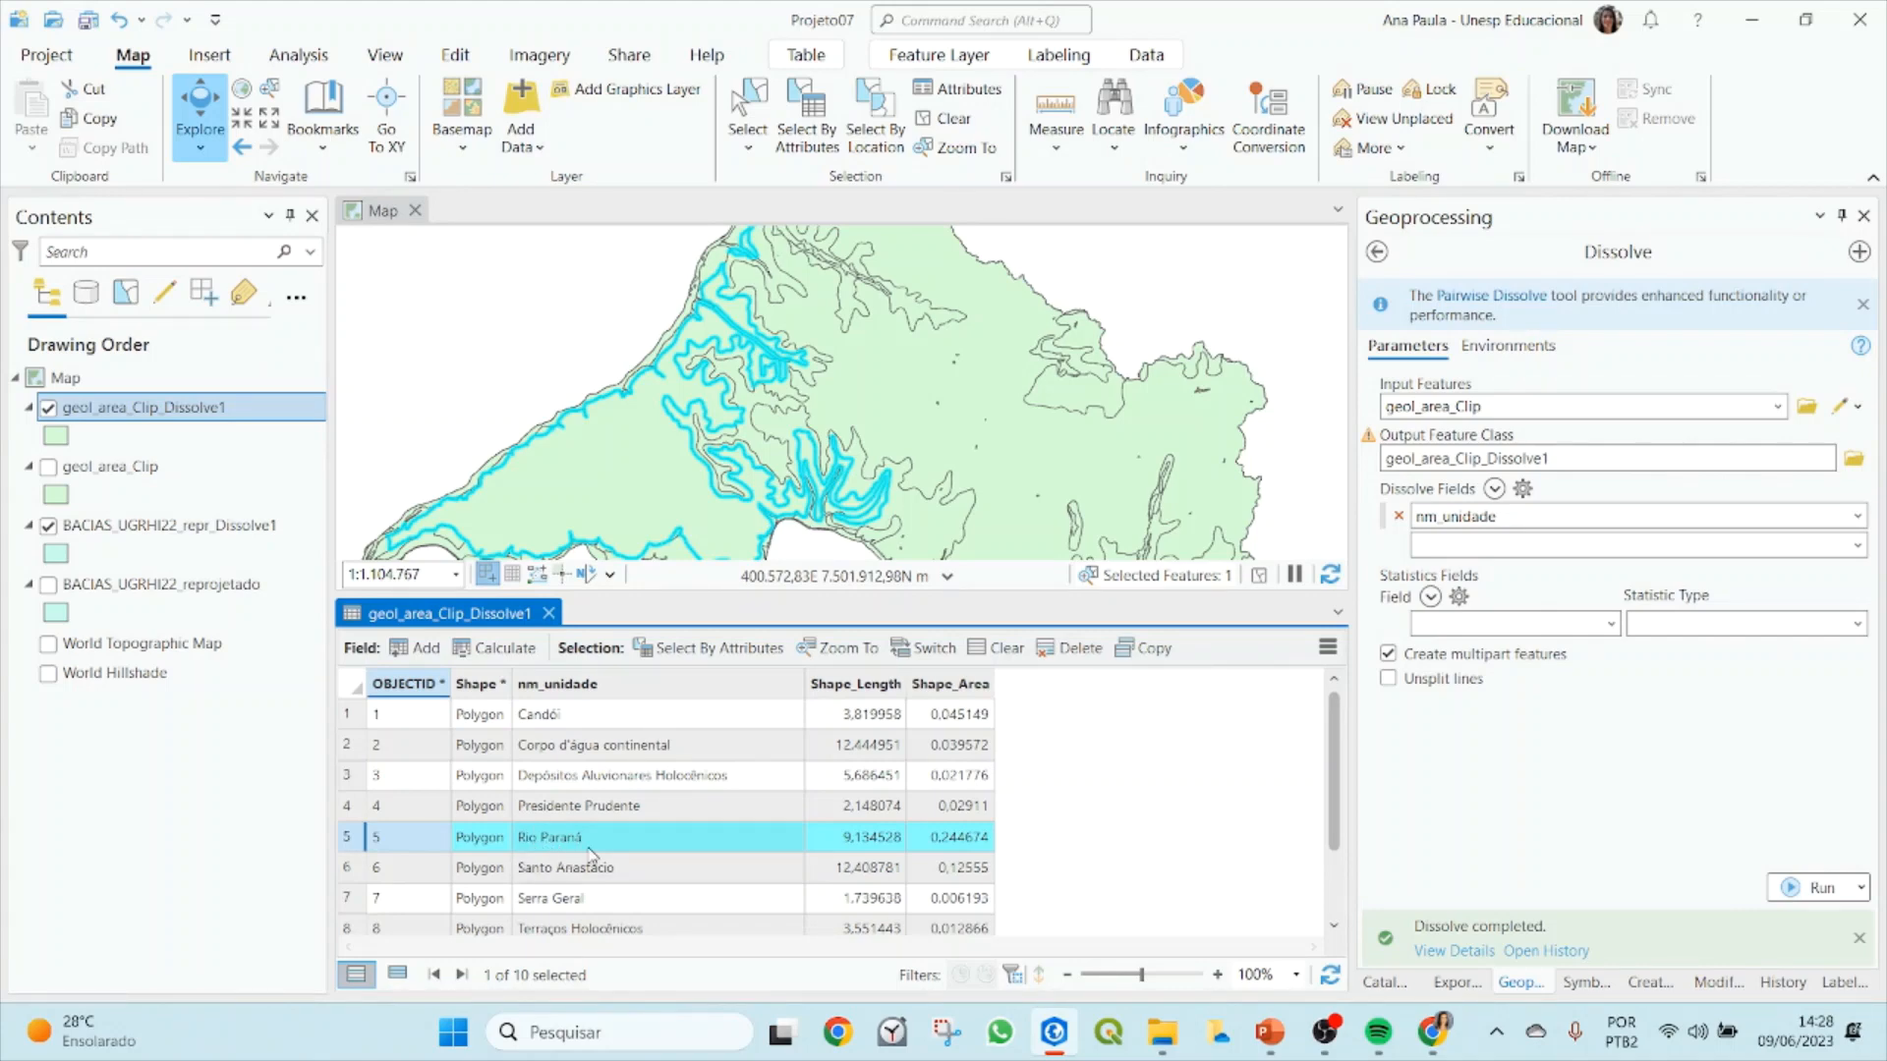
left_click(359, 870)
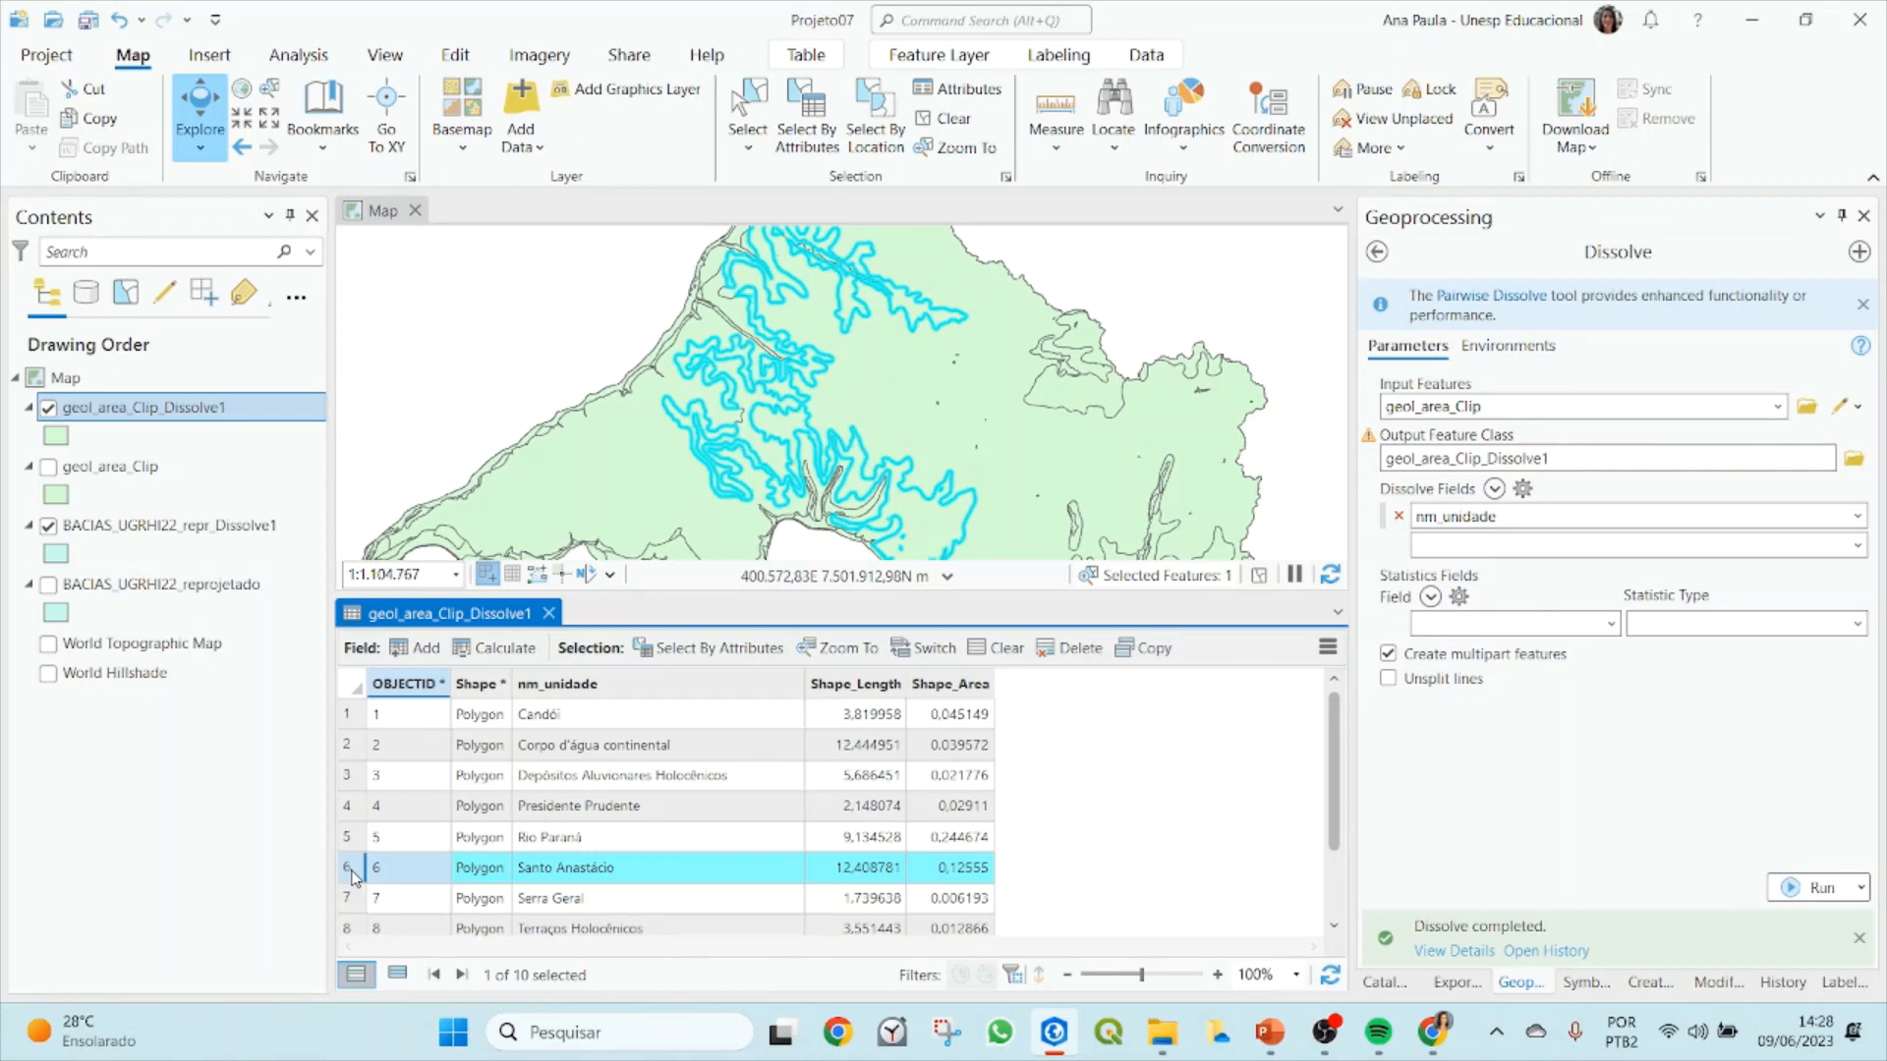
right_click(138, 472)
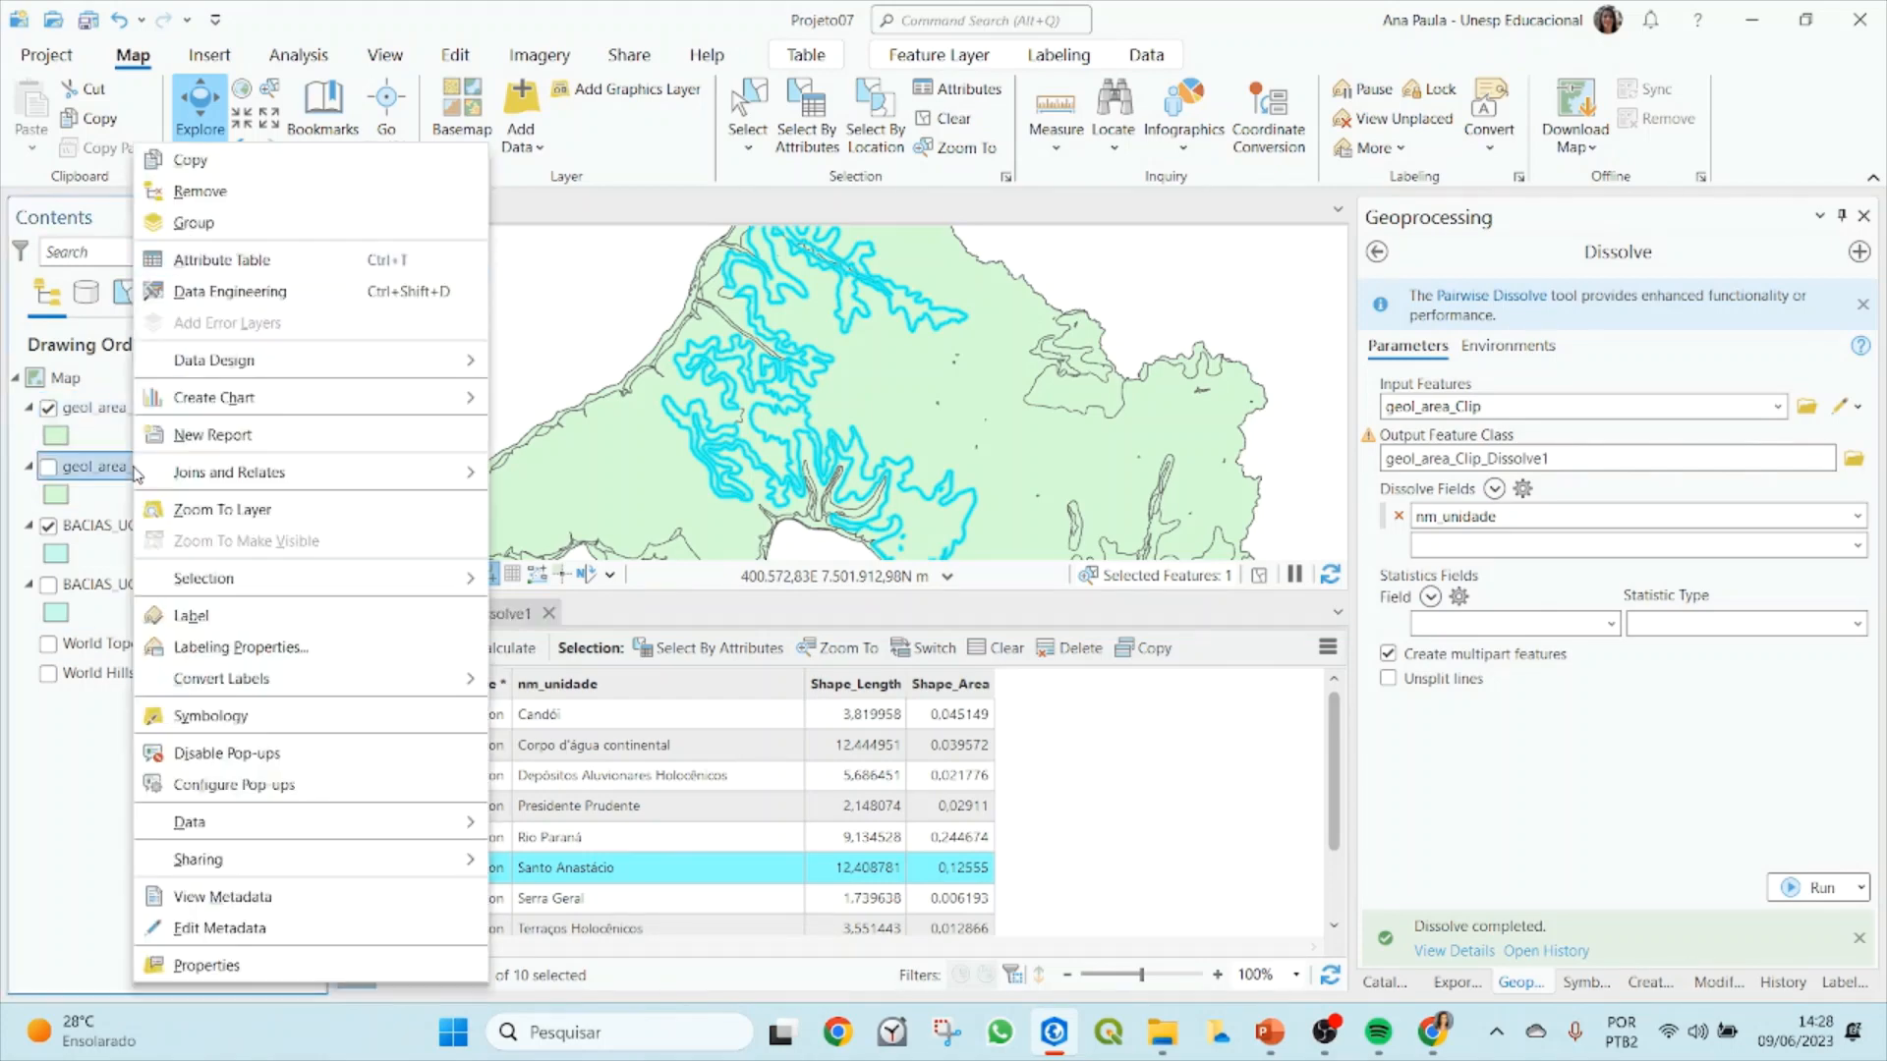
left_click(182, 260)
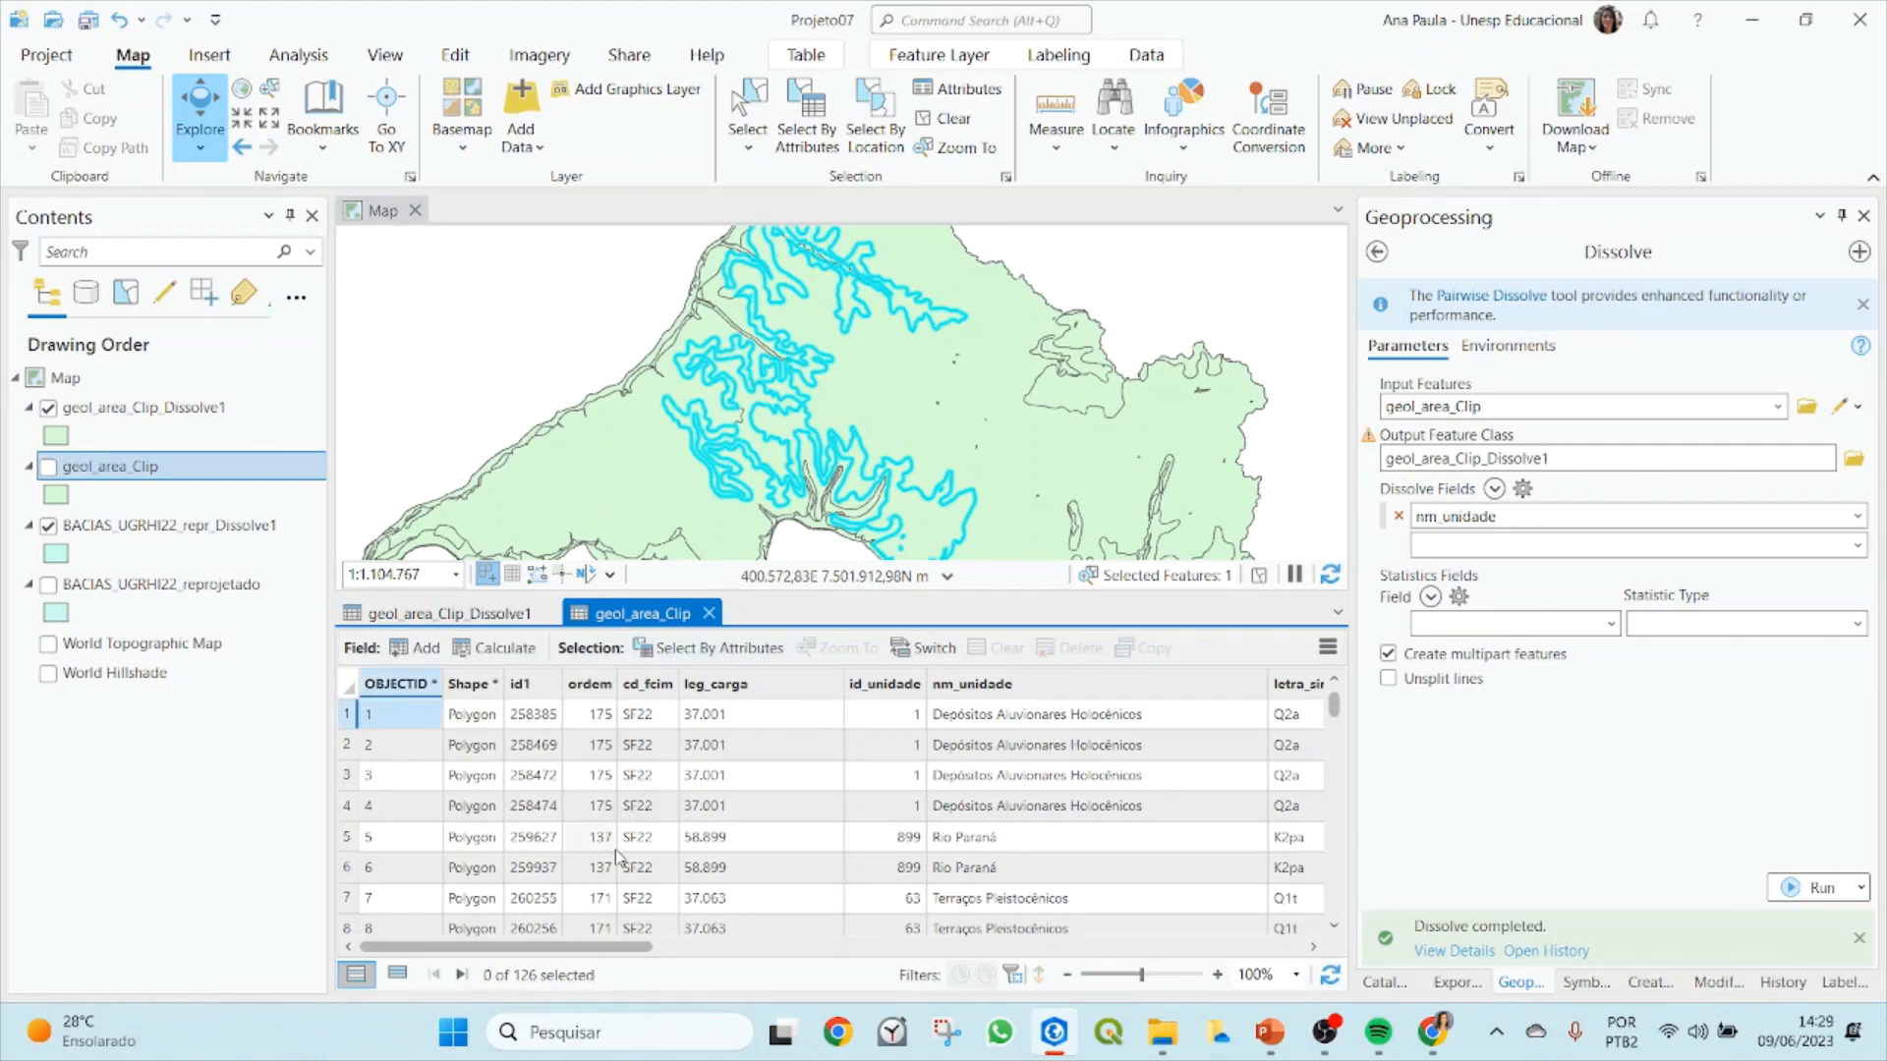
left_click(484, 615)
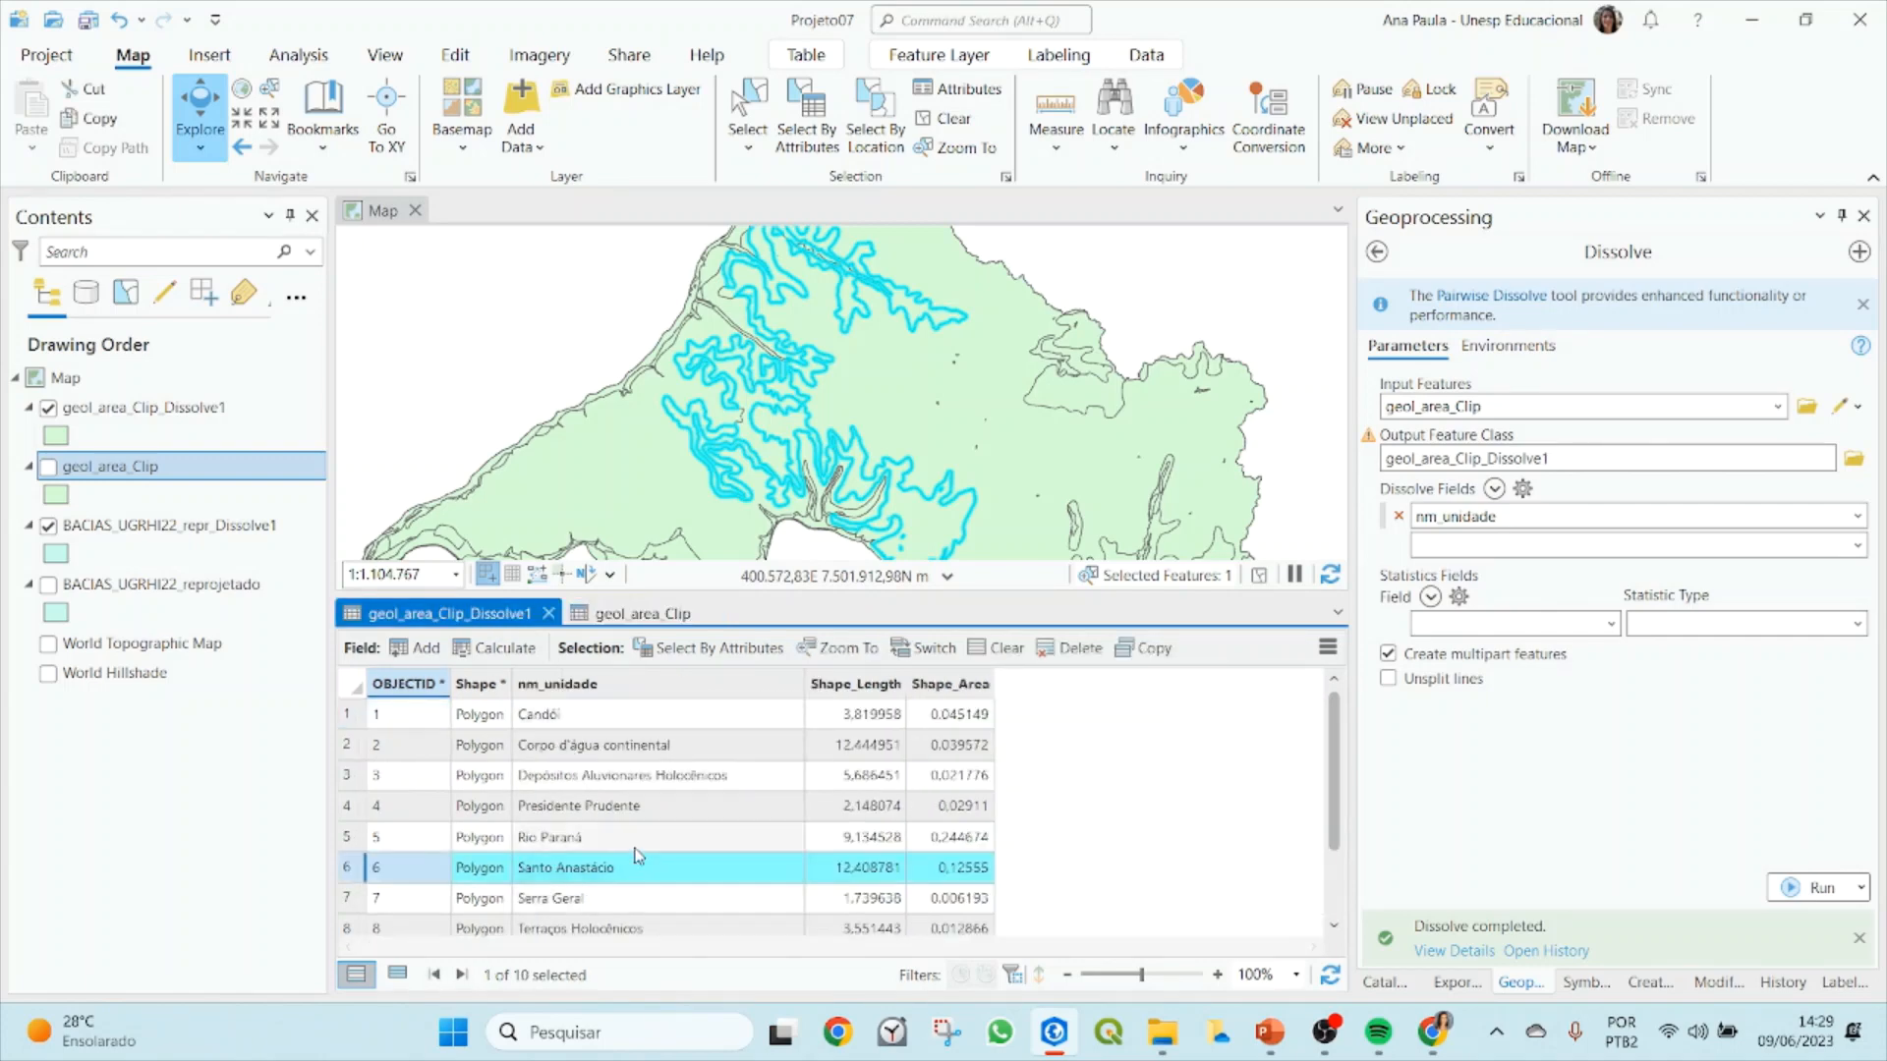
Step: Close both geology attribute tables and clear the selected feature on the map
left_click(704, 615)
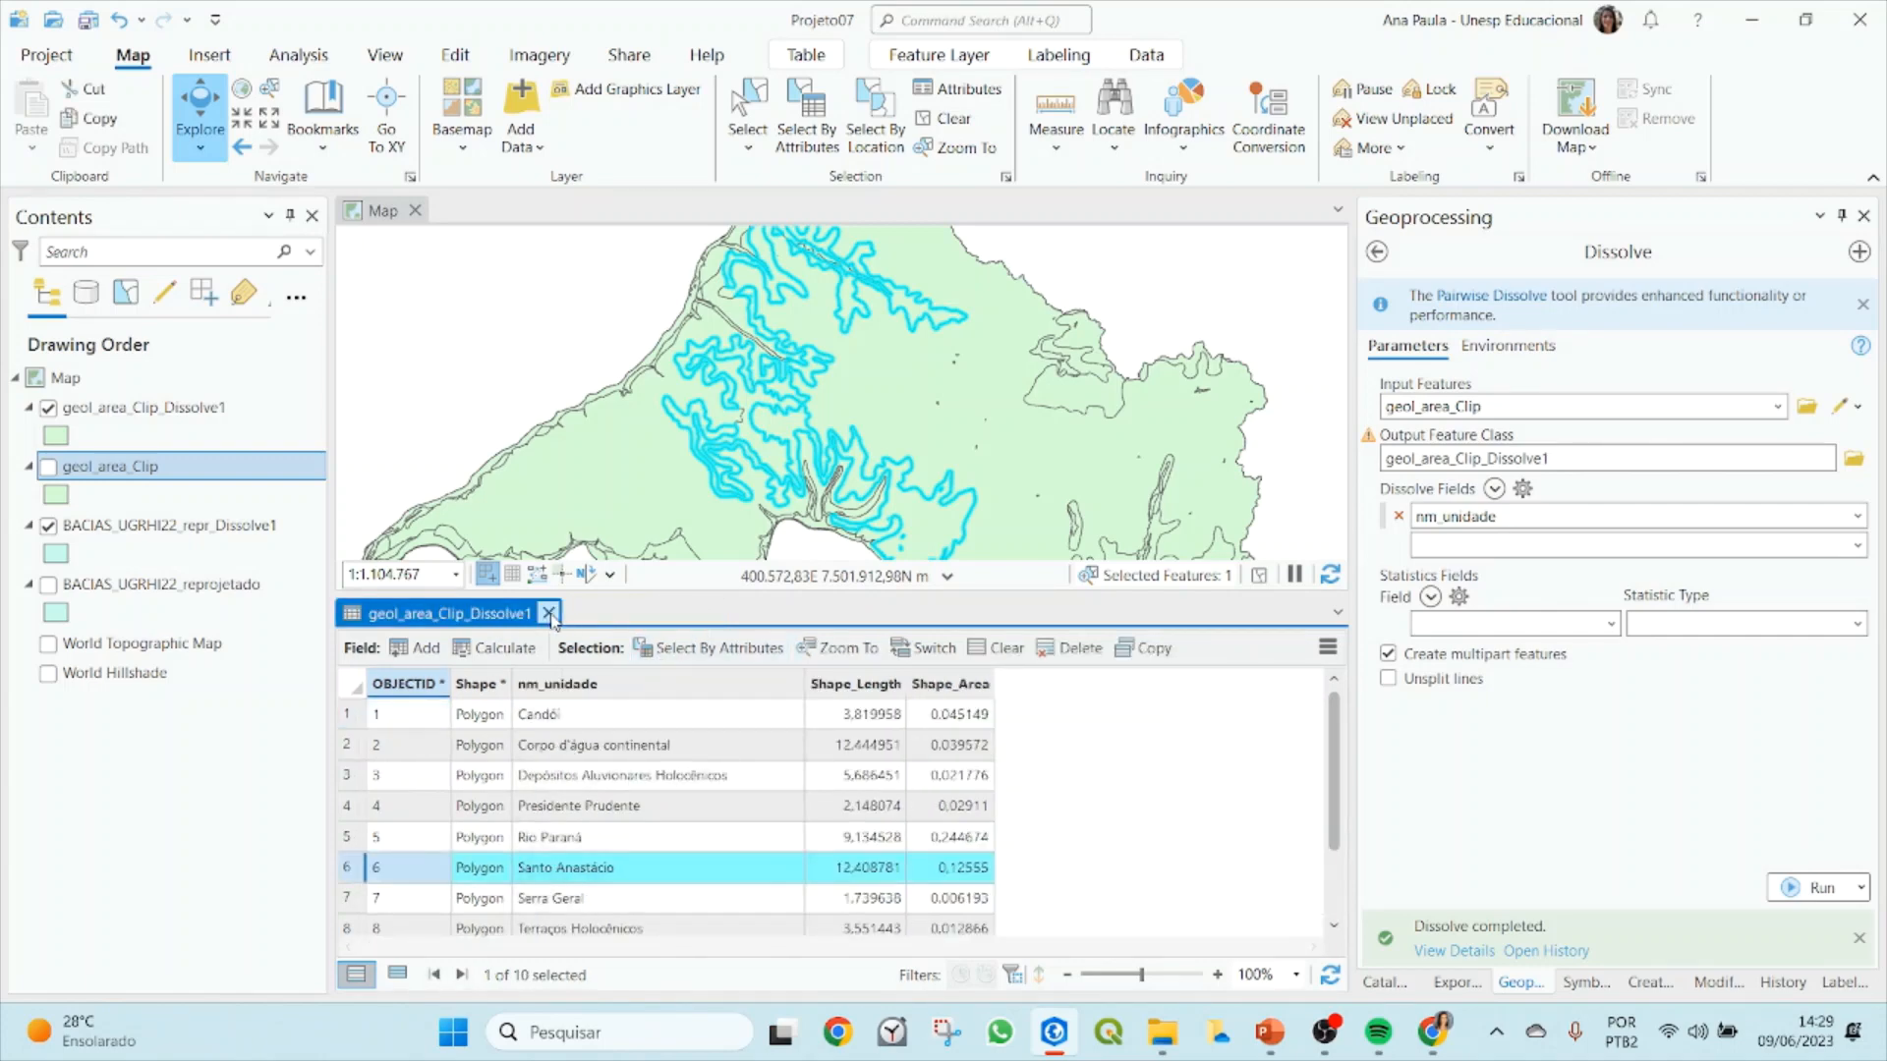
left_click(549, 614)
left_click(946, 118)
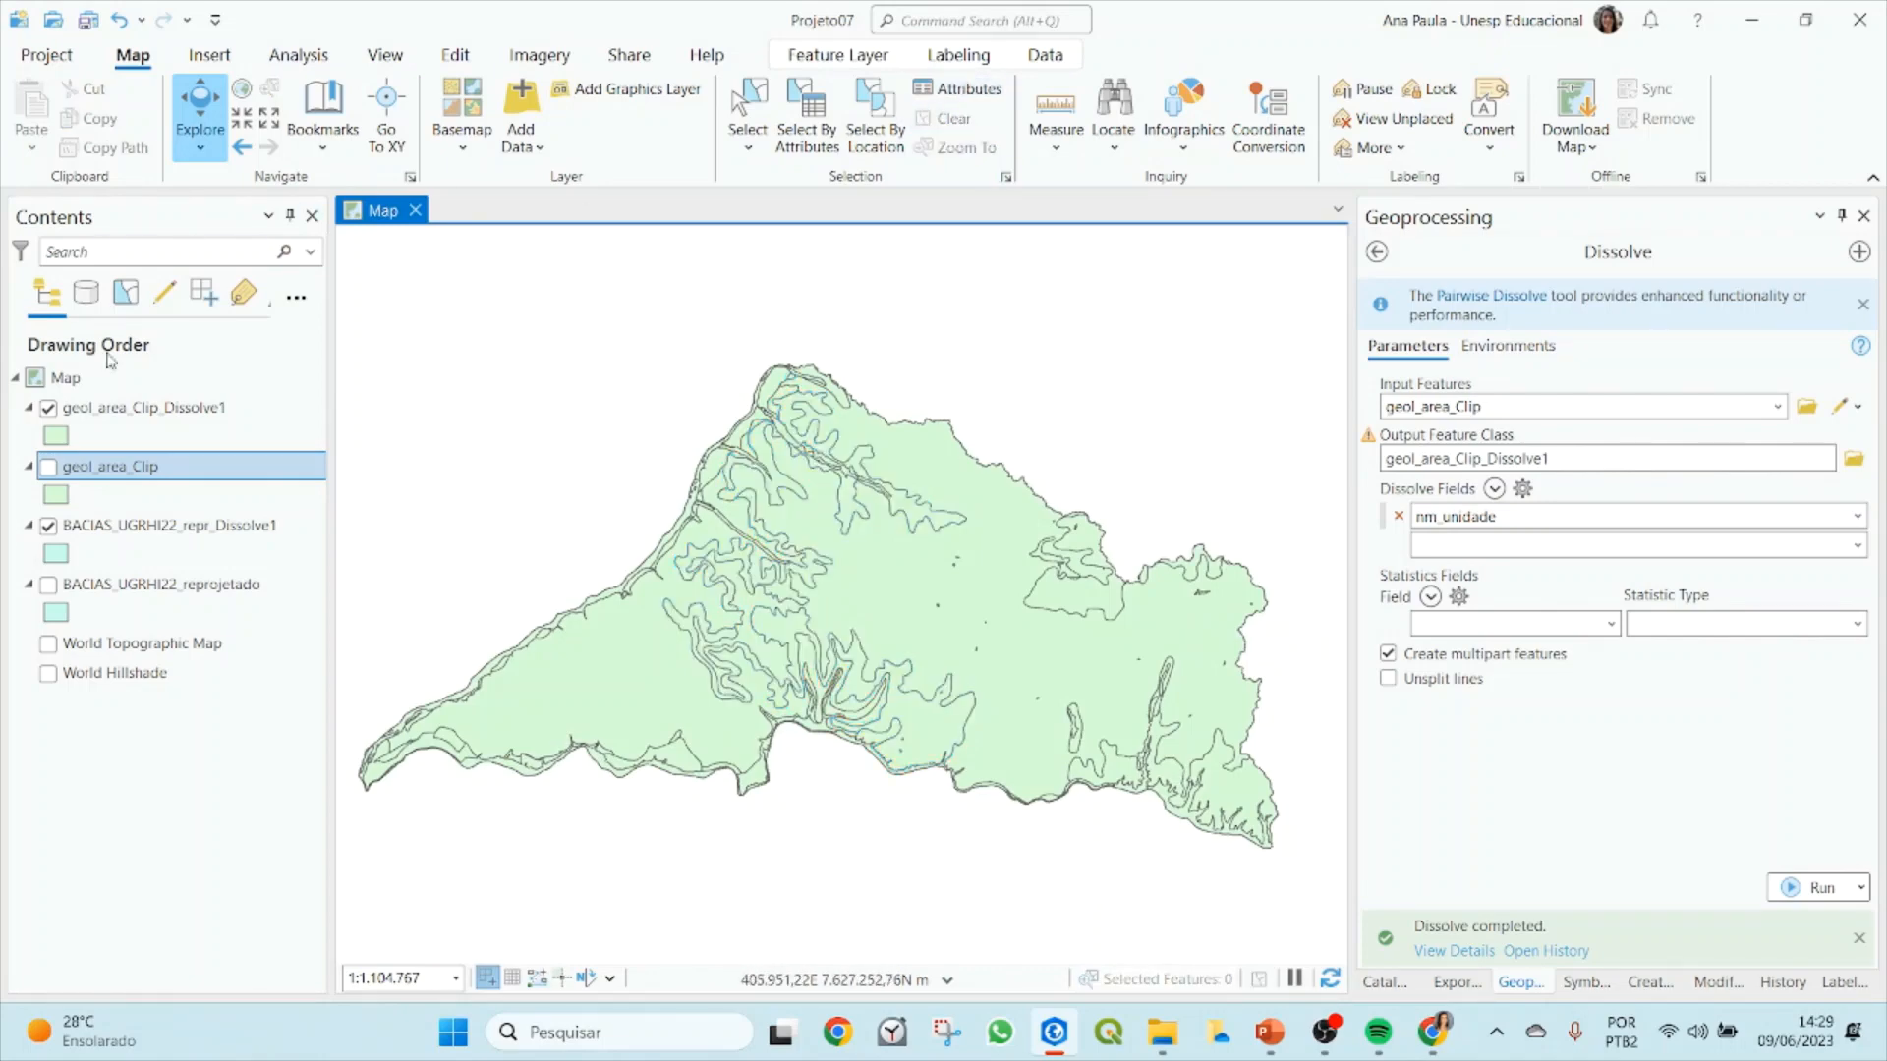
left_click(1325, 1034)
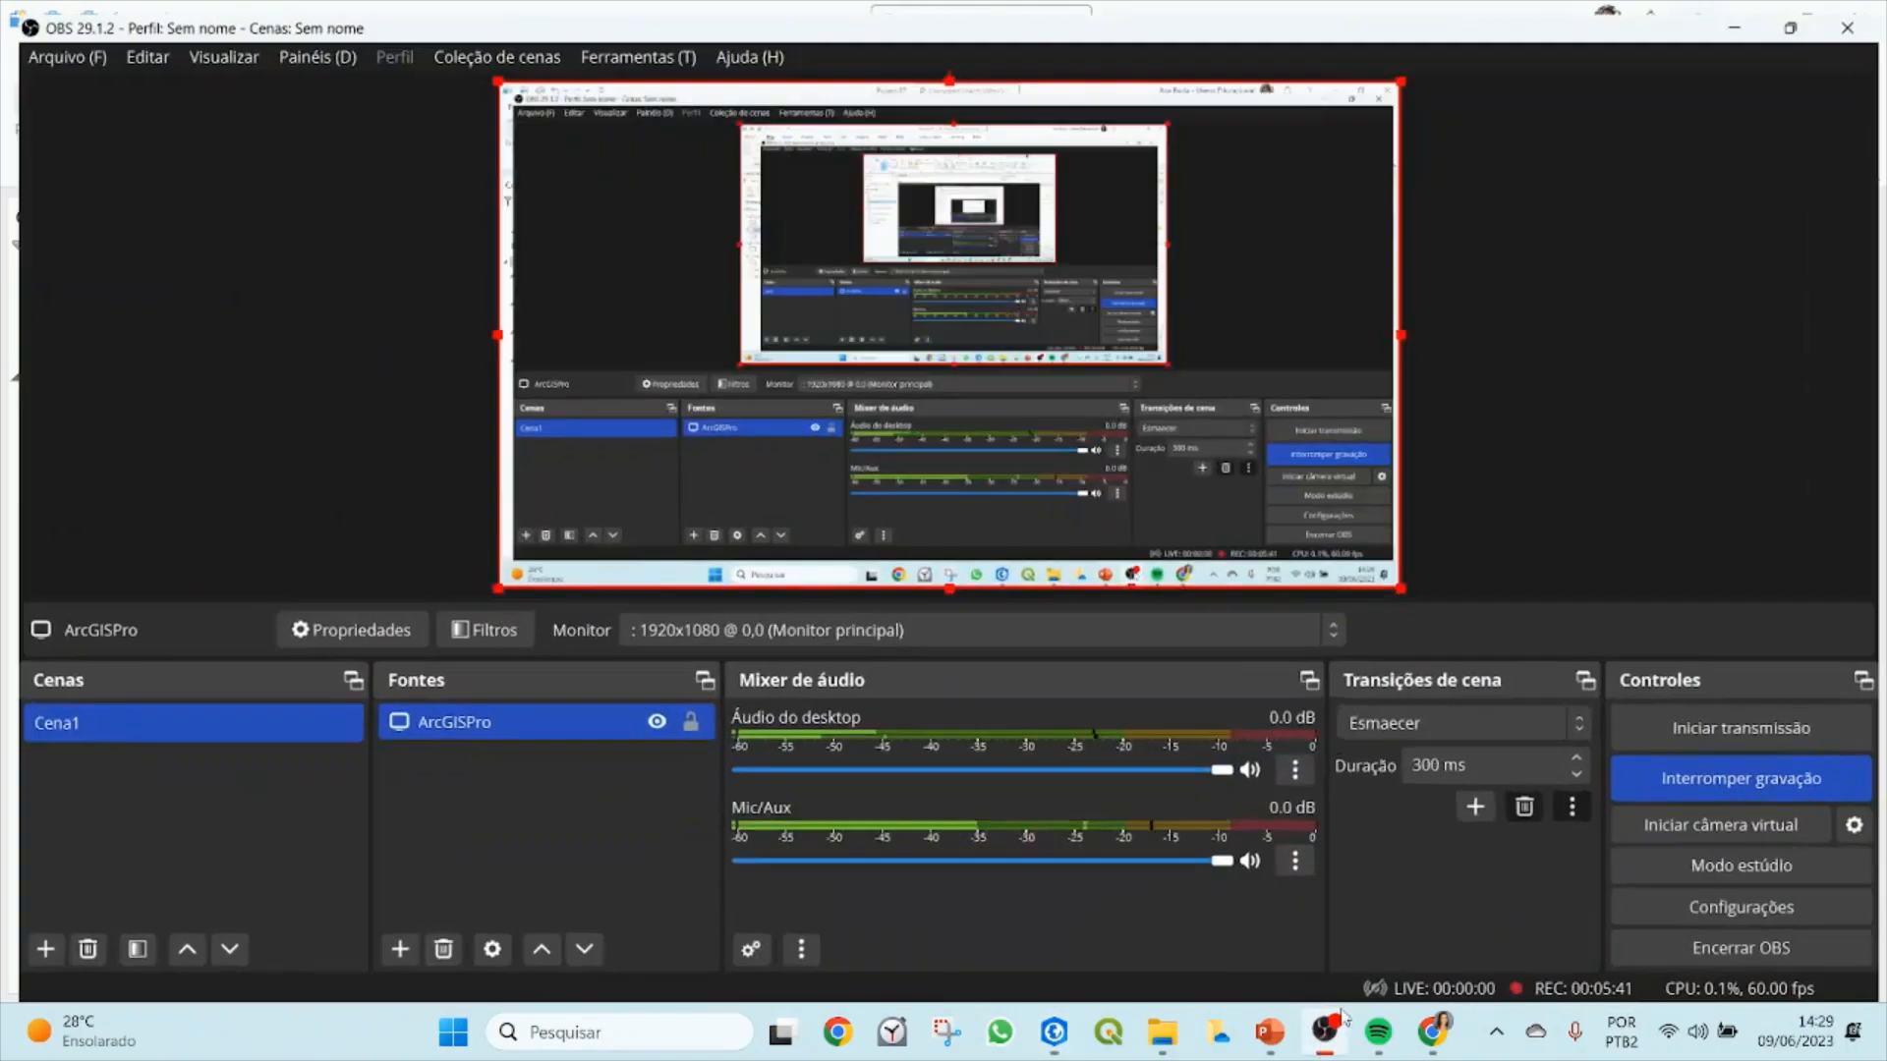